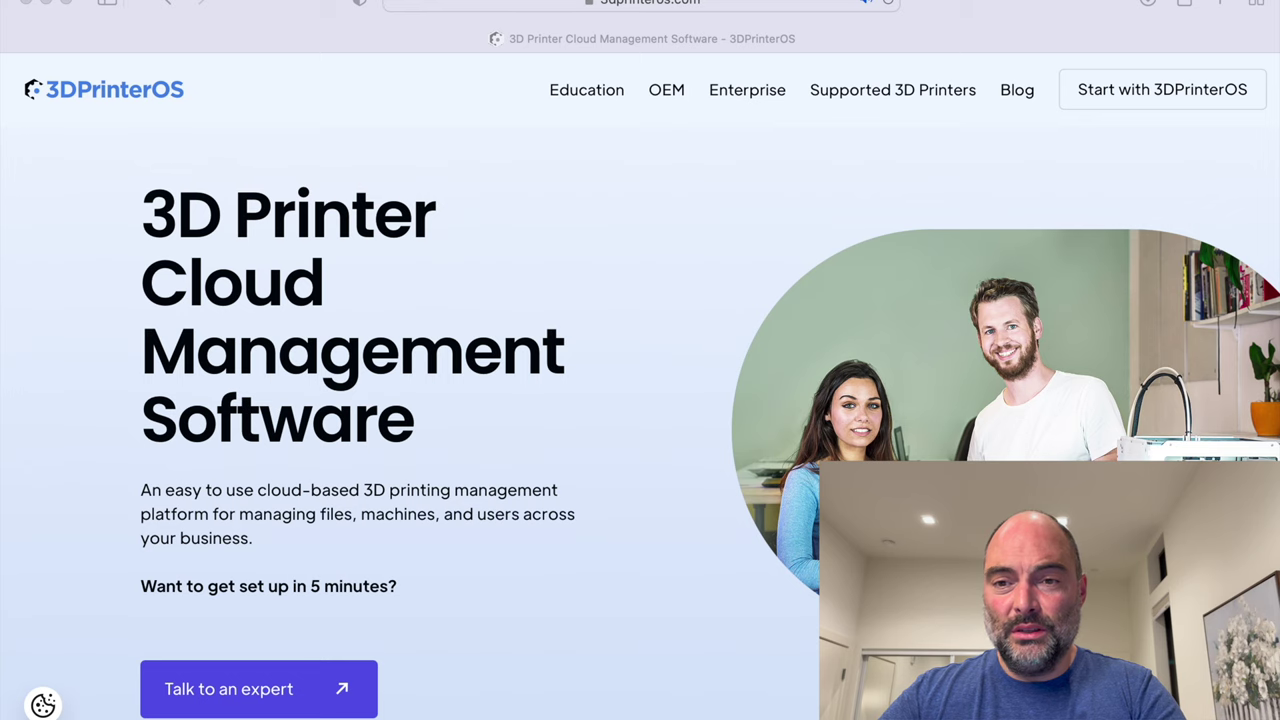
Open the 3DPrinterOS cloud sign-in page in a new tab from the website header.
{"action": "left_click", "coordinate": [1136, 89]}
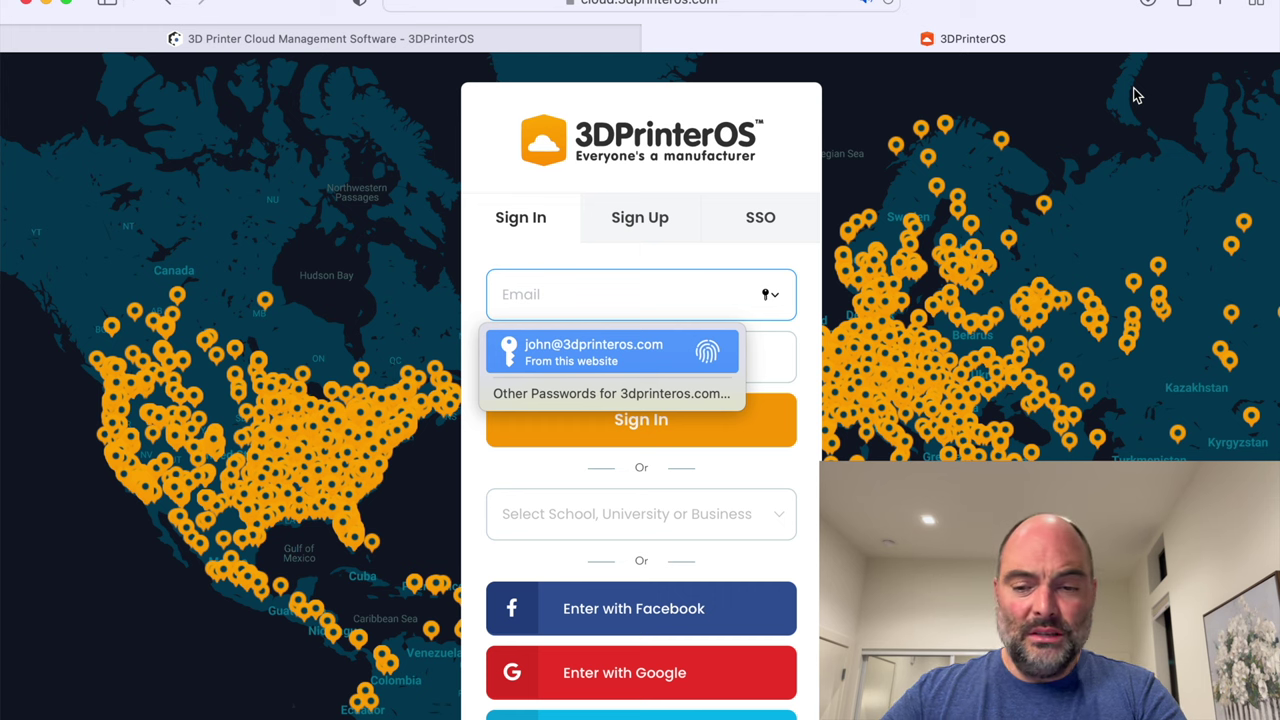
Sign in with the browser's saved credentials to reach the My Files dashboard.
{"action": "key", "text": "Return"}
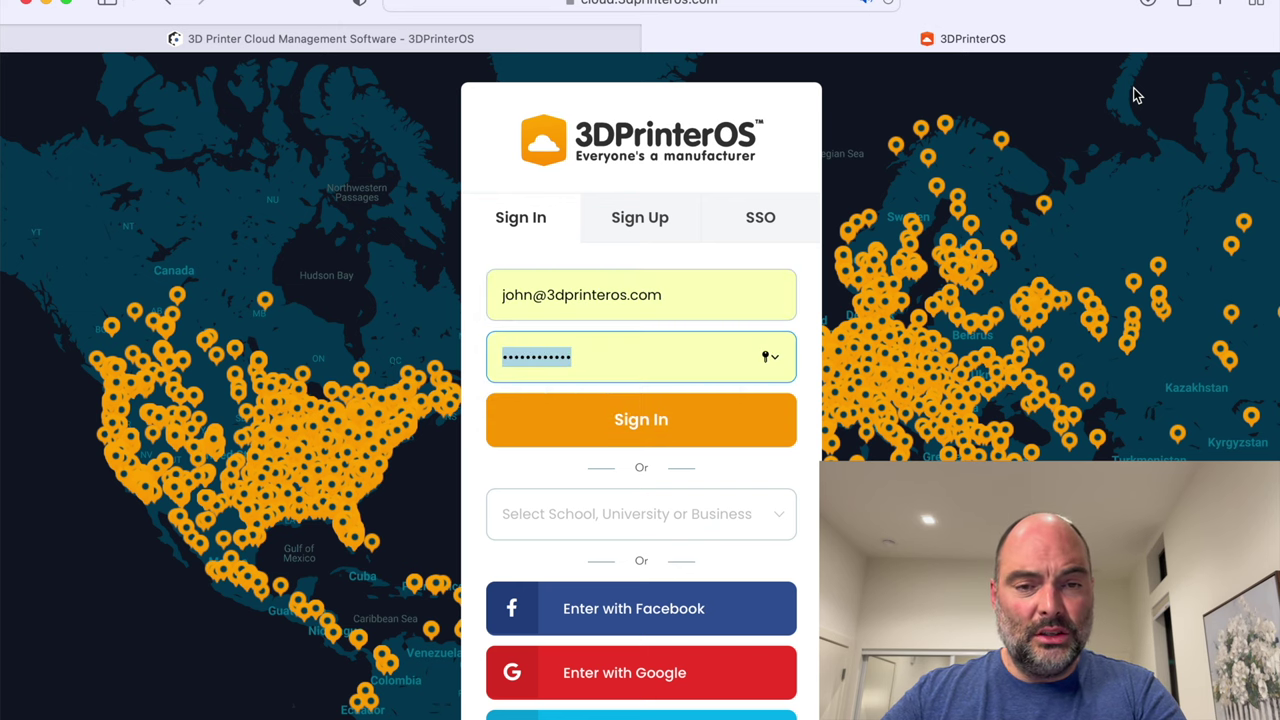
{"action": "left_click", "coordinate": [723, 419]}
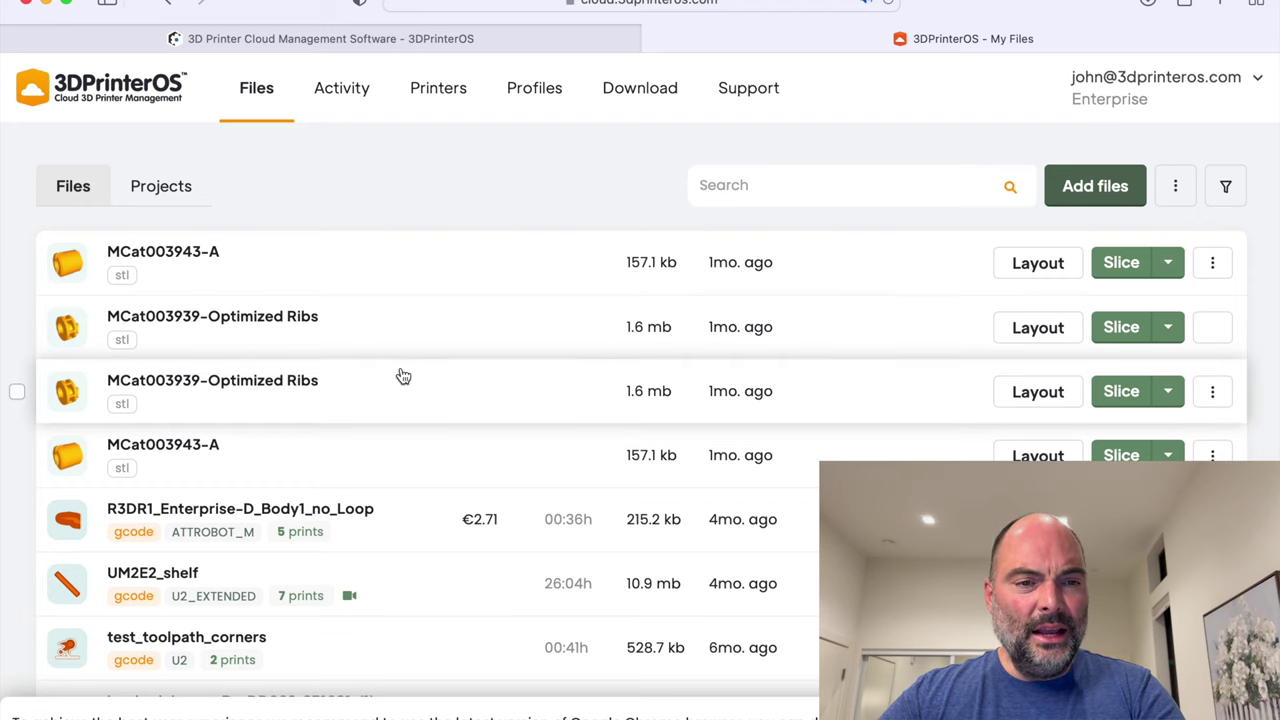
{"action": "scroll", "coordinate": [476, 387], "scroll_direction": "down", "scroll_amount": 2}
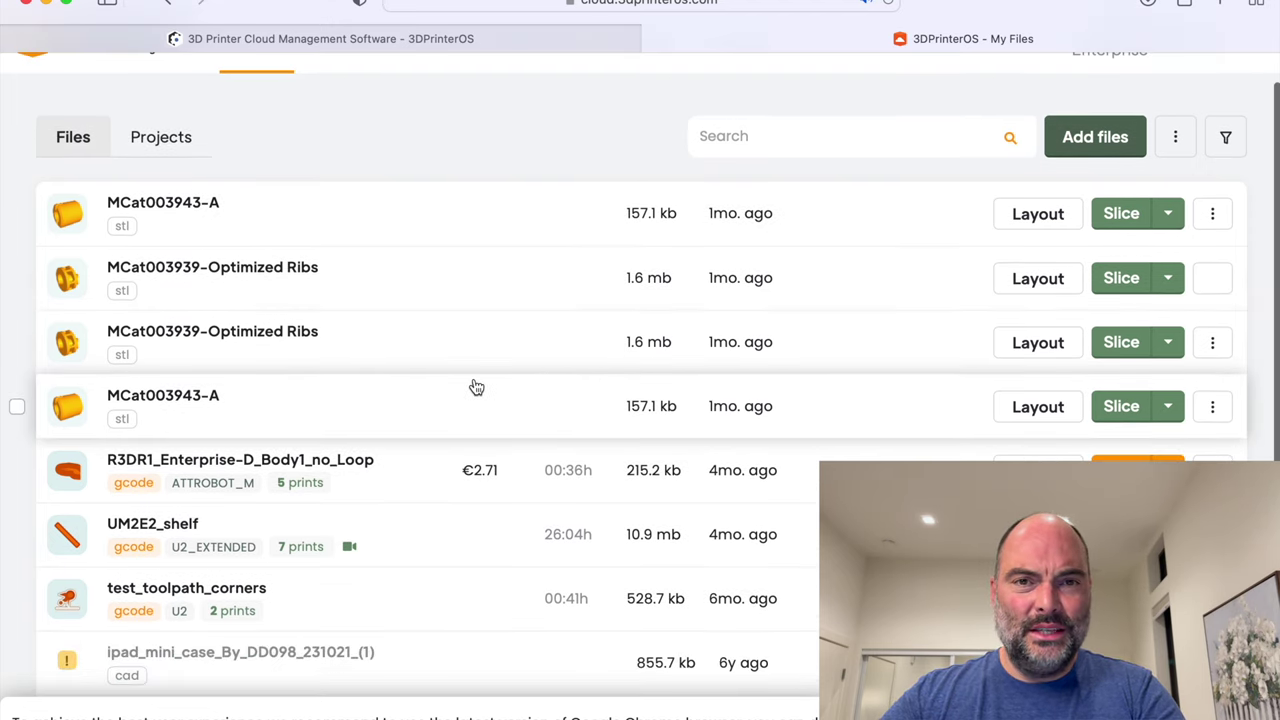
{"action": "scroll", "coordinate": [474, 386], "scroll_direction": "up", "scroll_amount": 3}
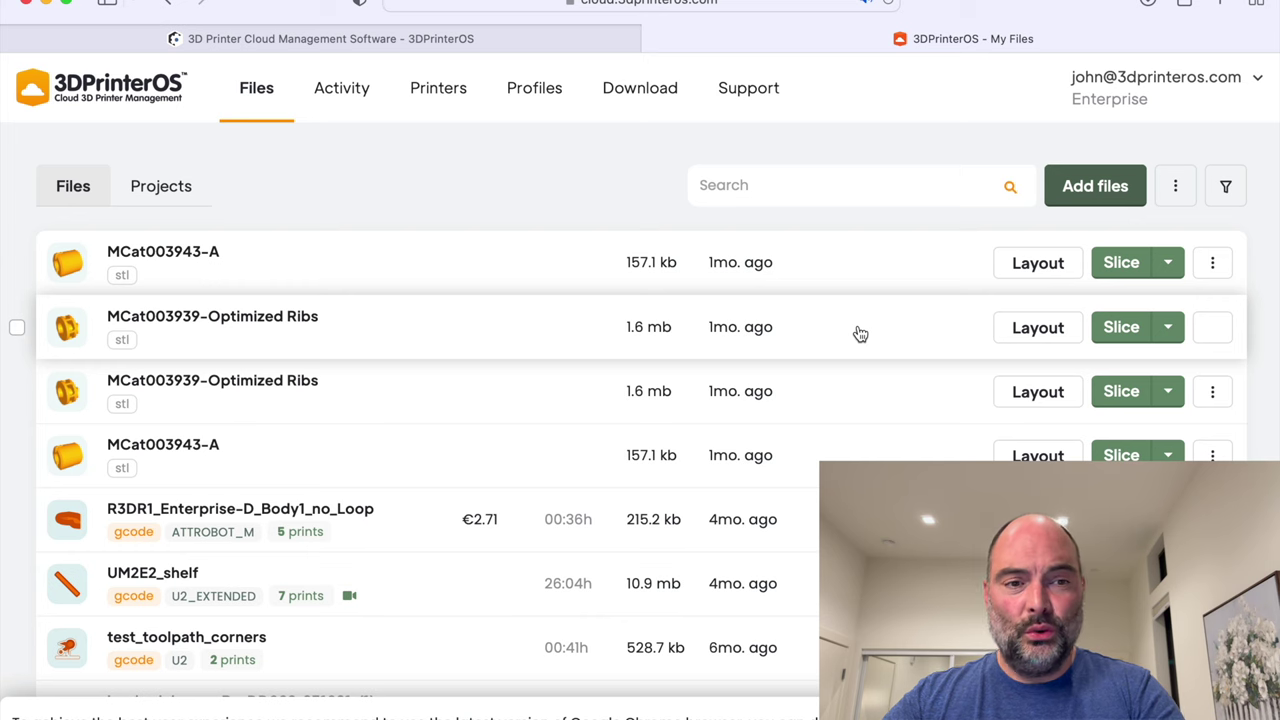
{"action": "scroll", "coordinate": [860, 333], "scroll_direction": "down", "scroll_amount": 4}
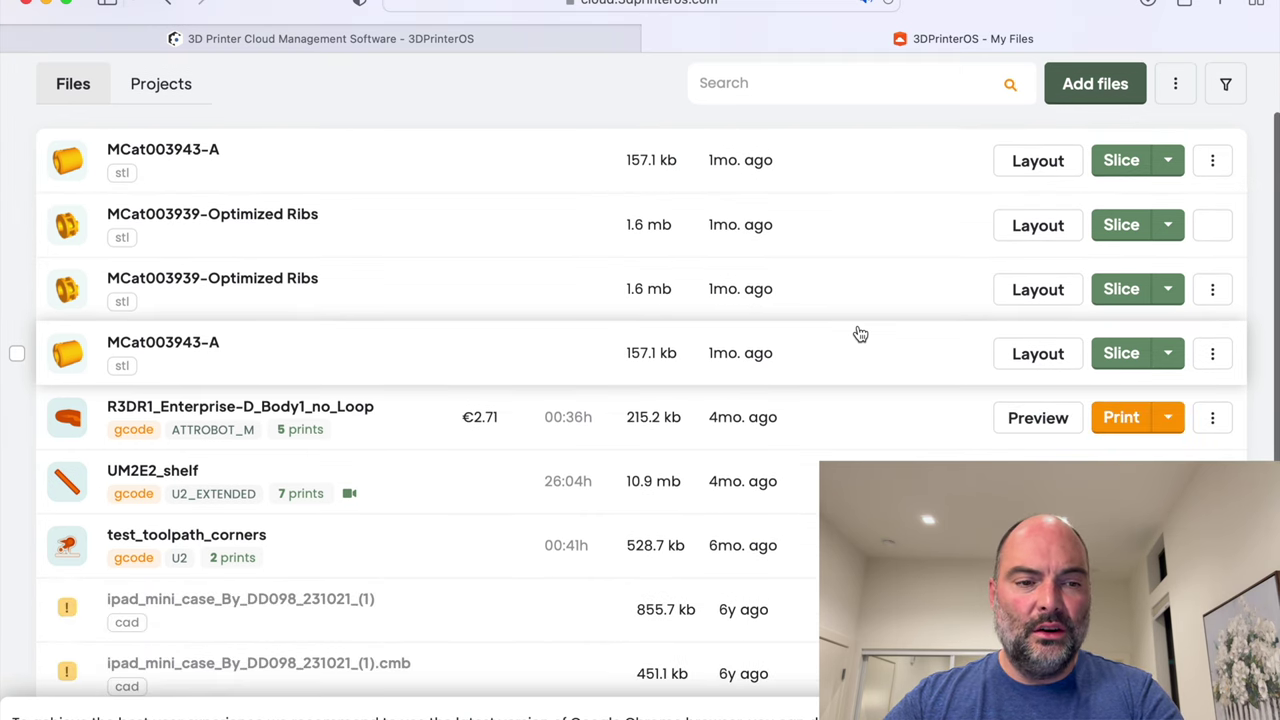
{"action": "scroll", "coordinate": [860, 333], "scroll_direction": "down", "scroll_amount": 2}
{"action": "scroll", "coordinate": [860, 333], "scroll_direction": "up", "scroll_amount": 4}
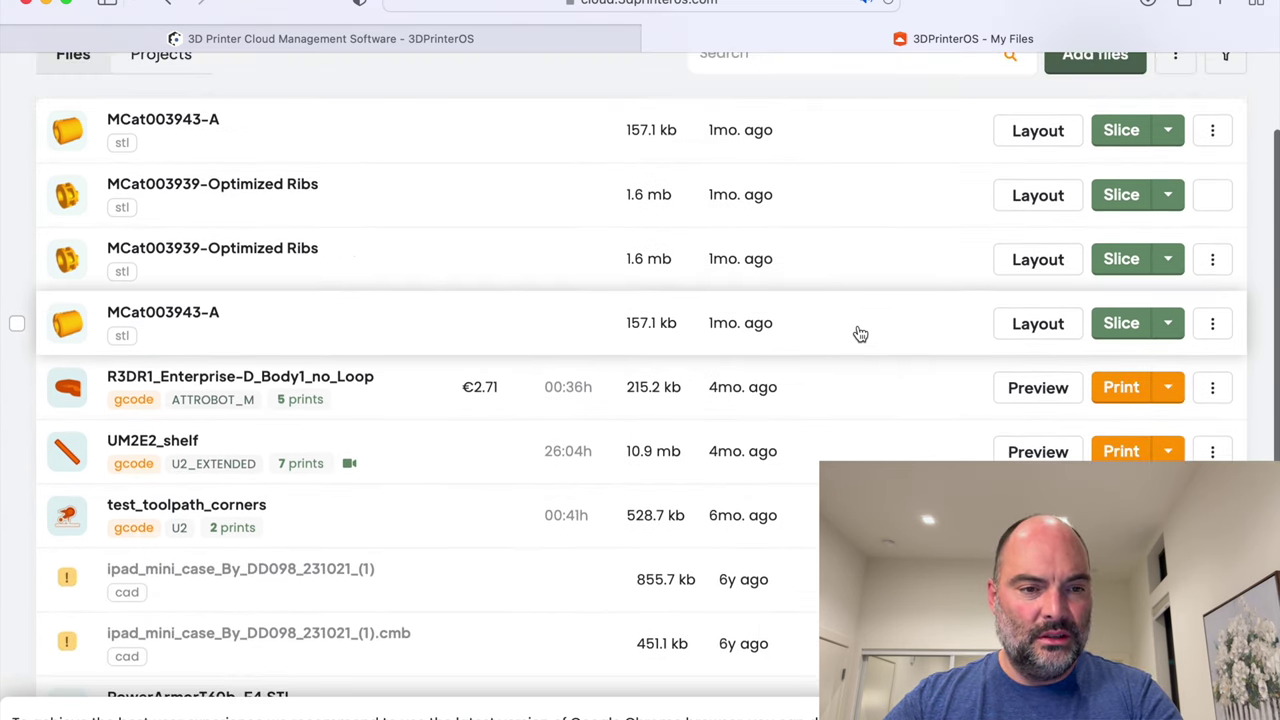
{"action": "scroll", "coordinate": [860, 333], "scroll_direction": "up", "scroll_amount": 2}
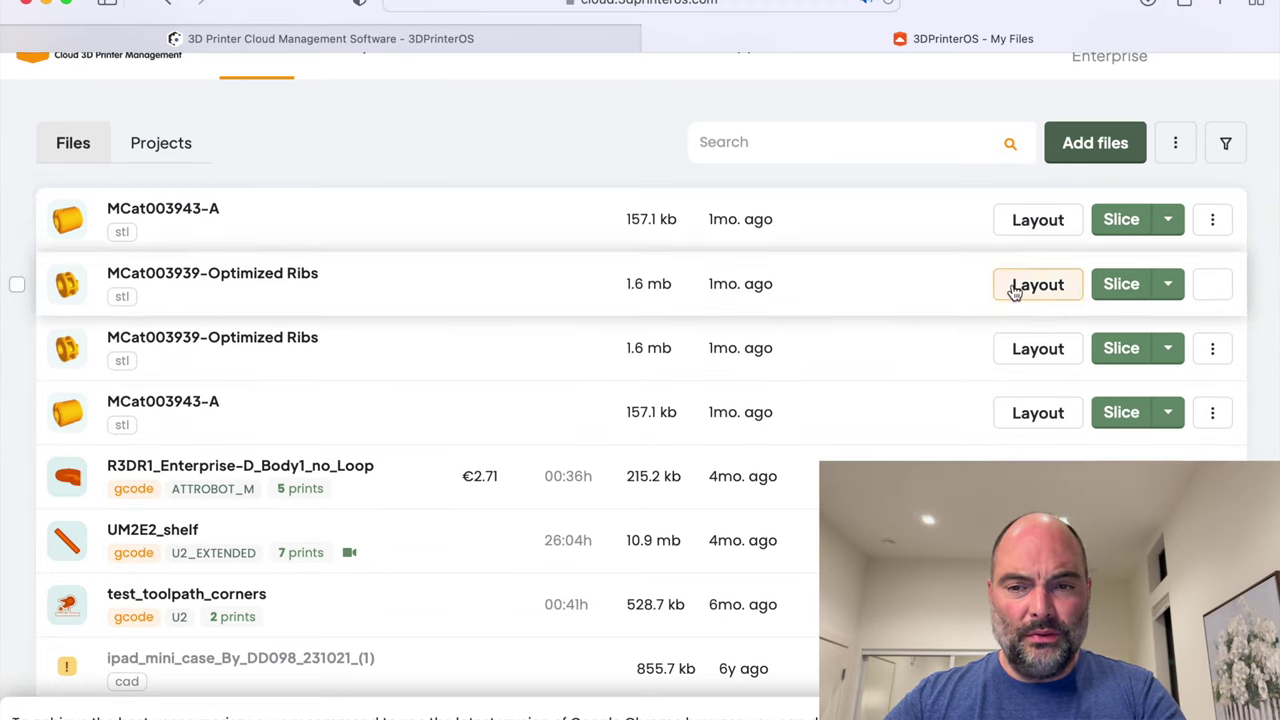
{"action": "left_click", "coordinate": [1038, 349]}
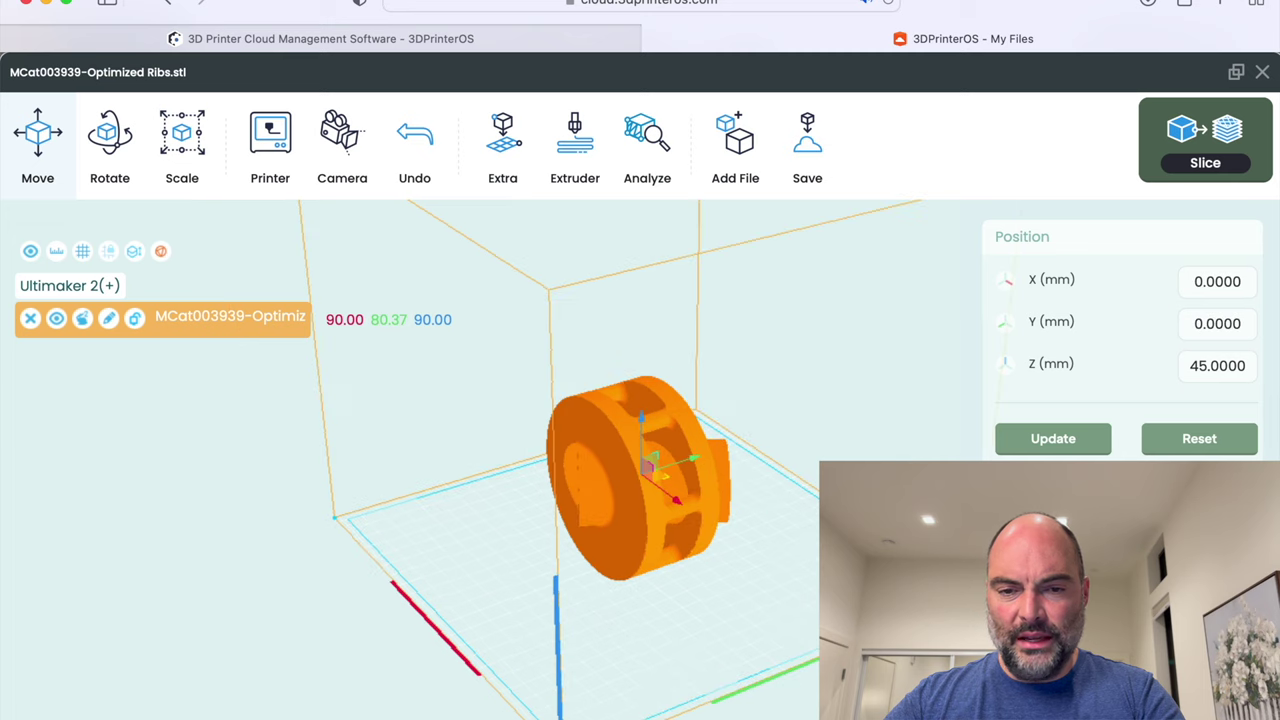
Check the Optimized Ribs wheel for mesh holes, finding none, then open its slicing settings.
{"action": "left_click_drag", "start_coordinate": [766, 551], "coordinate": [642, 493]}
{"action": "left_click", "coordinate": [640, 155]}
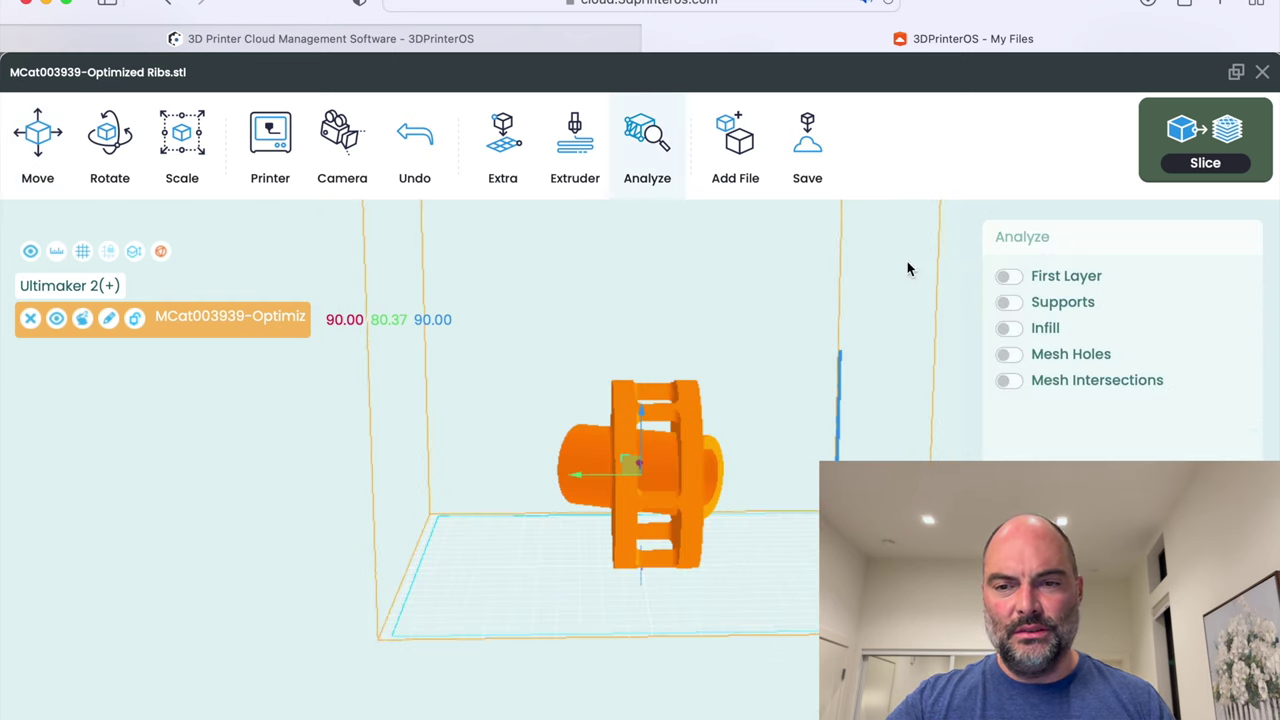
{"action": "left_click", "coordinate": [1017, 354]}
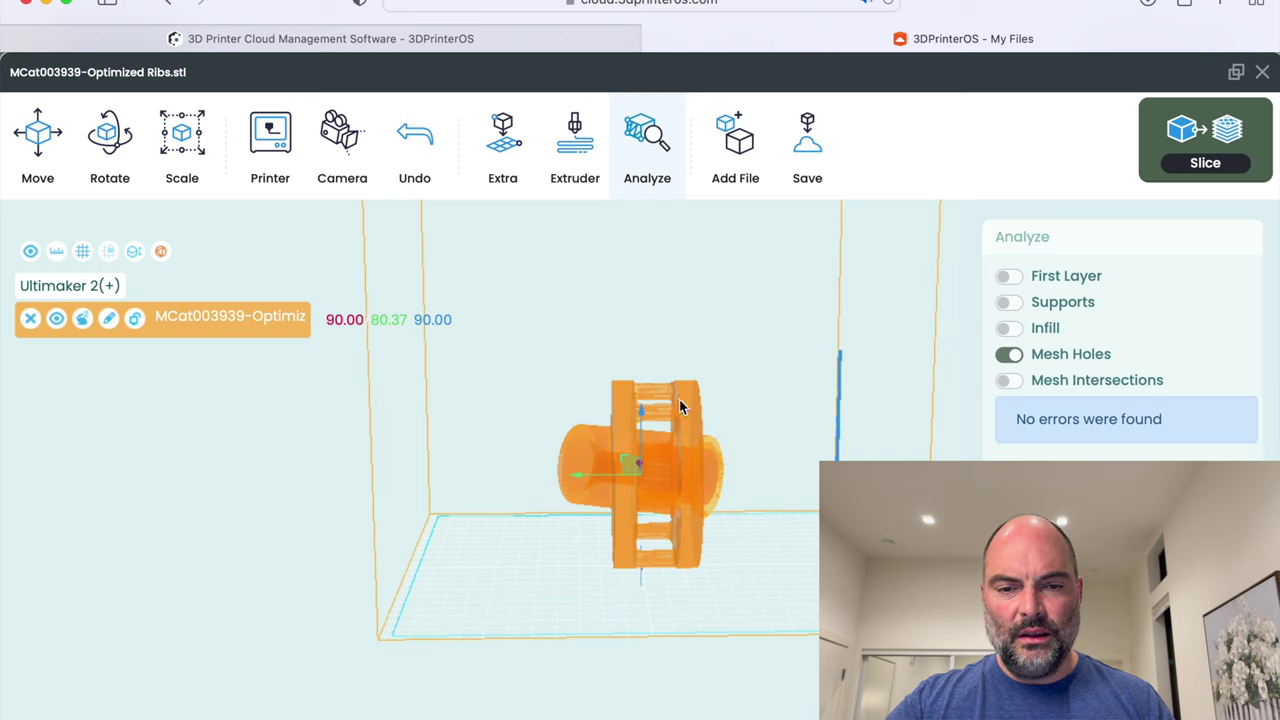
{"action": "left_click", "coordinate": [717, 420]}
{"action": "left_click_drag", "start_coordinate": [717, 420], "coordinate": [428, 414]}
{"action": "scroll", "coordinate": [554, 425], "scroll_direction": "up", "scroll_amount": 3}
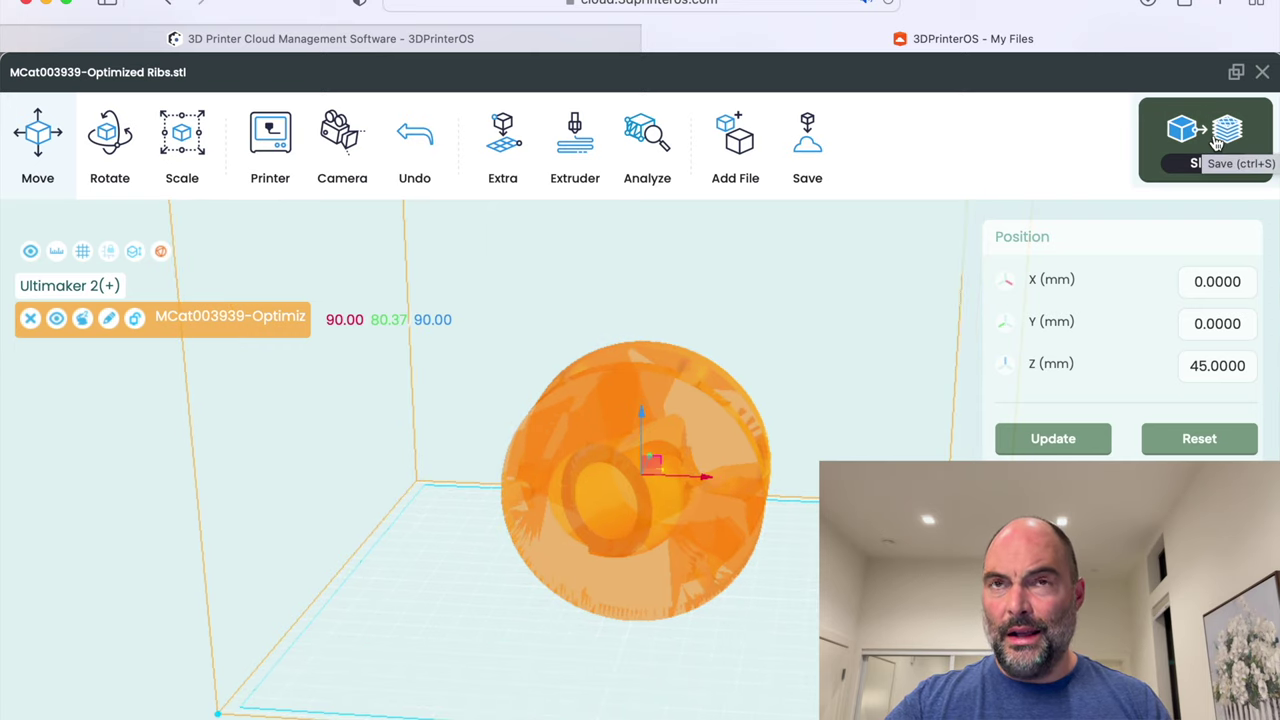
{"action": "left_click", "coordinate": [1217, 143]}
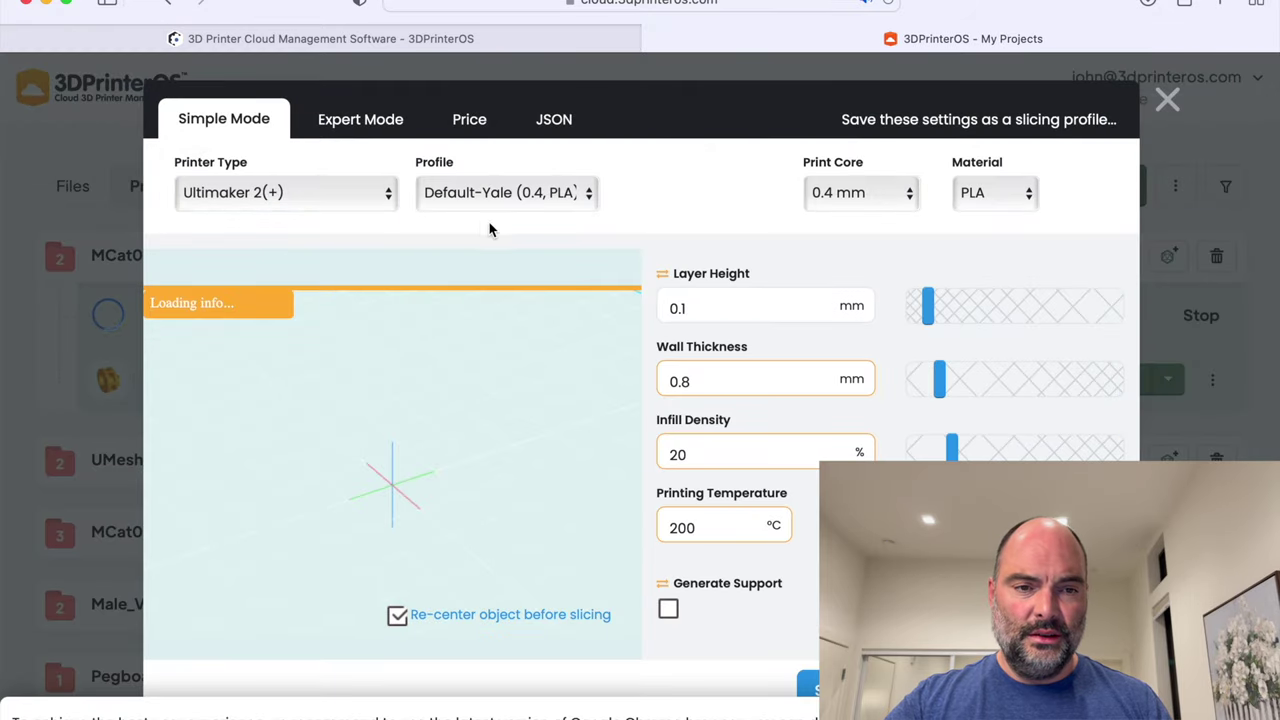
{"action": "left_click", "coordinate": [378, 196]}
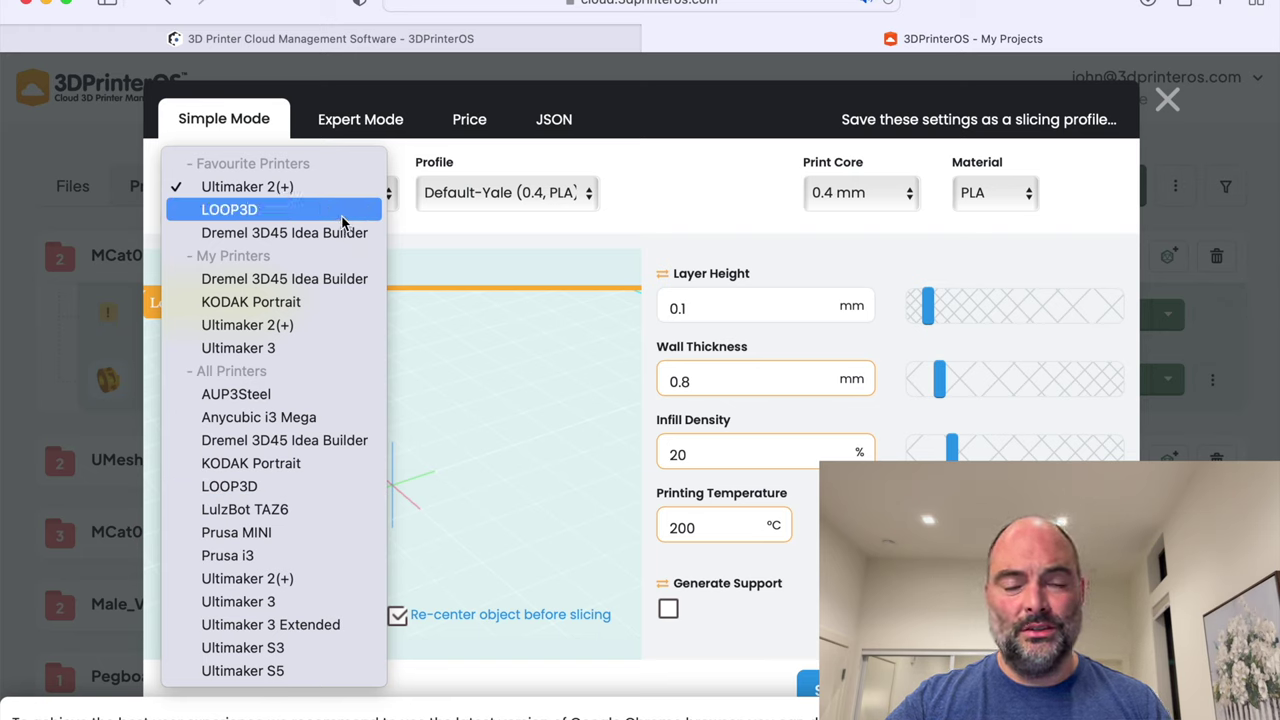
{"action": "left_click", "coordinate": [632, 194]}
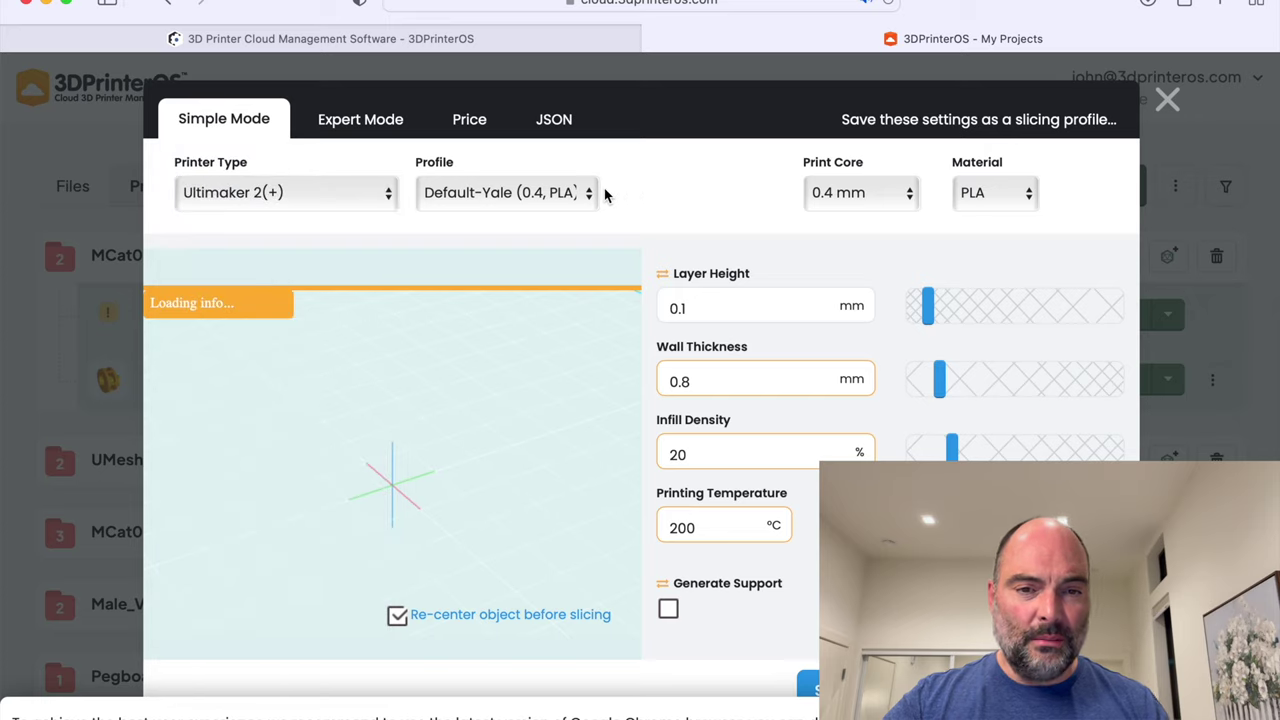
{"action": "left_click", "coordinate": [558, 194]}
{"action": "left_click", "coordinate": [560, 209]}
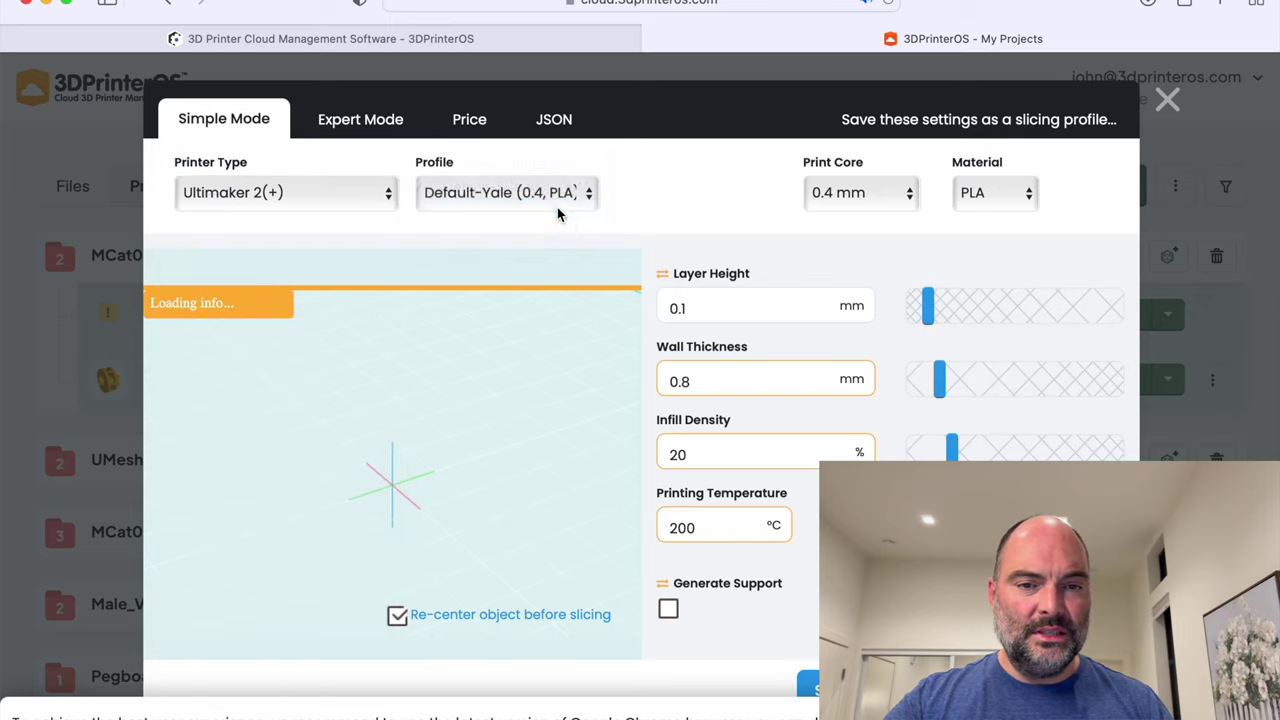
{"action": "left_click", "coordinate": [565, 197]}
{"action": "left_click", "coordinate": [660, 191]}
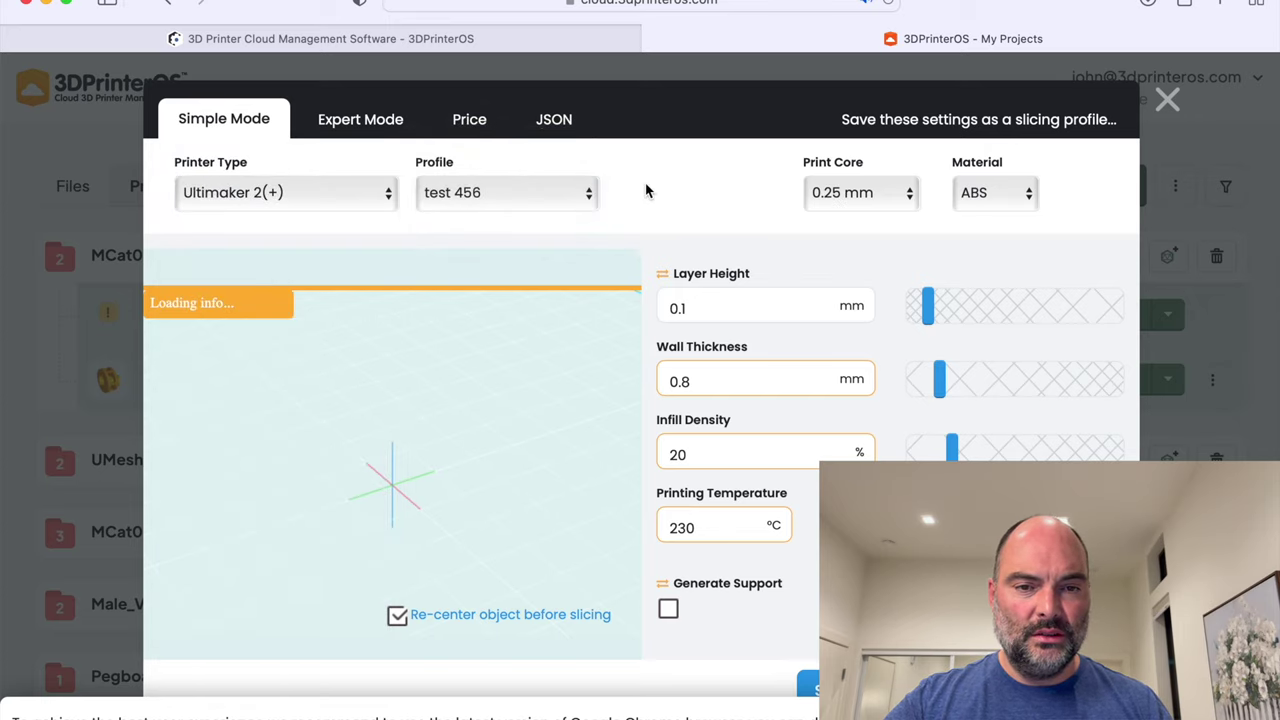
{"action": "left_click", "coordinate": [588, 201]}
{"action": "left_click", "coordinate": [575, 164]}
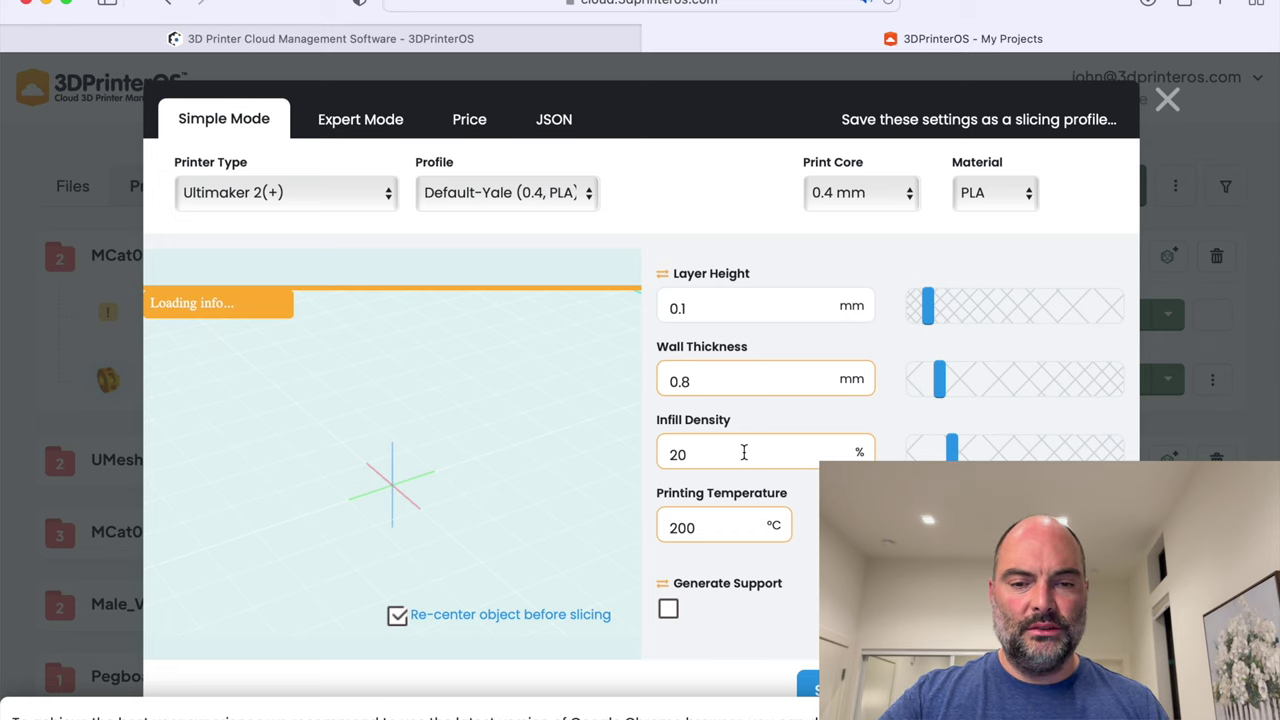
{"action": "left_click", "coordinate": [744, 453]}
{"action": "key", "text": "BackSpace"}
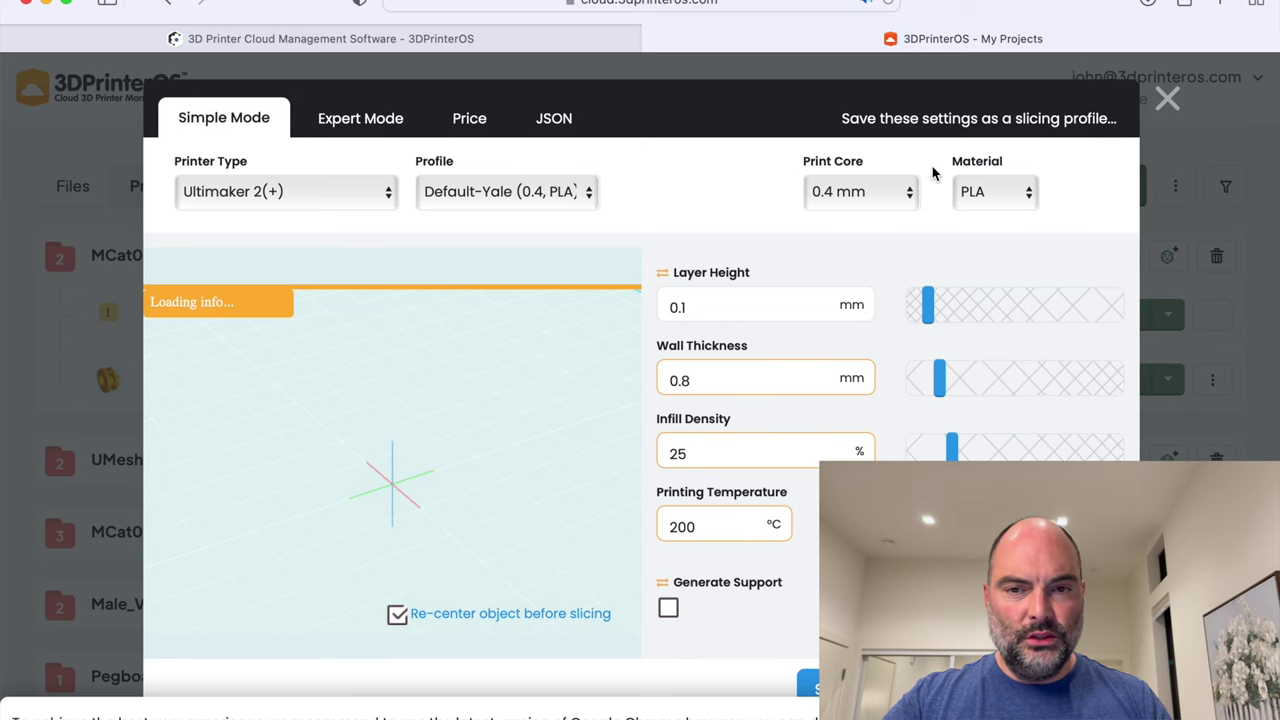
Save the current settings as a new slicing profile named 'My Own Profile Version'.
{"action": "left_click", "coordinate": [912, 120]}
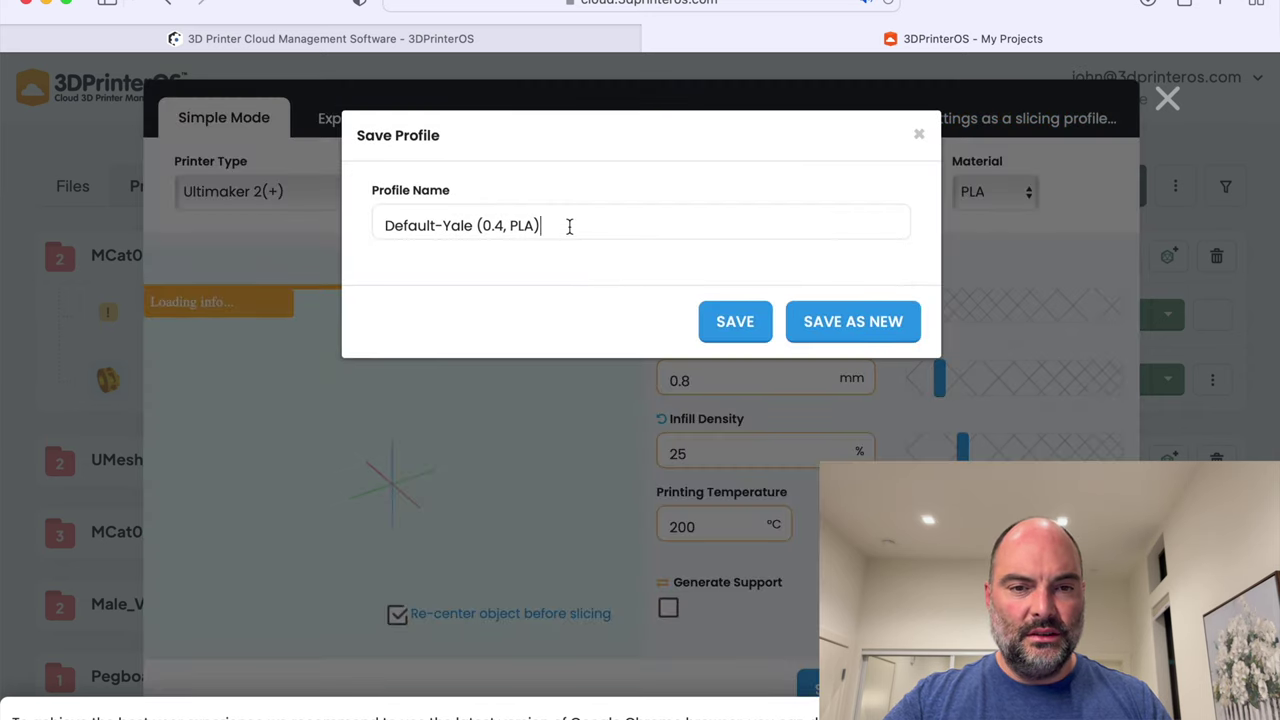
{"action": "triple_click", "coordinate": [569, 226]}
{"action": "type", "text": "My "}
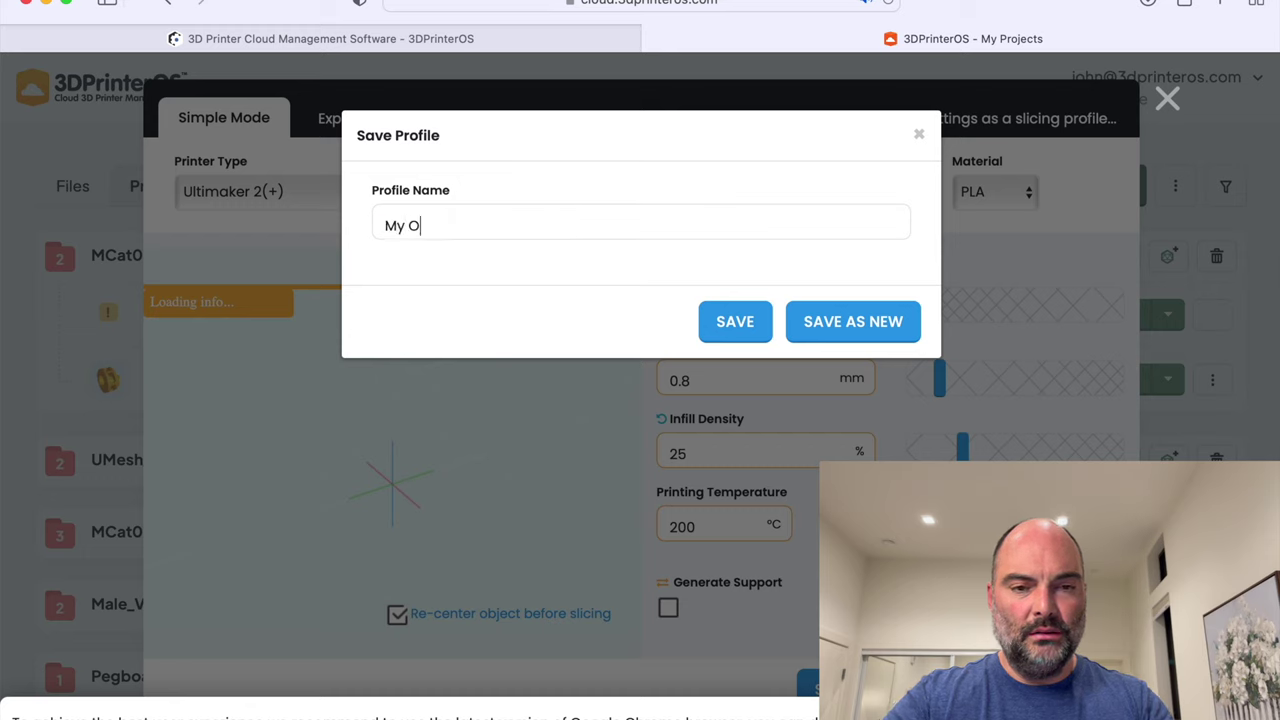
{"action": "type", "text": "Own Profile Ve"}
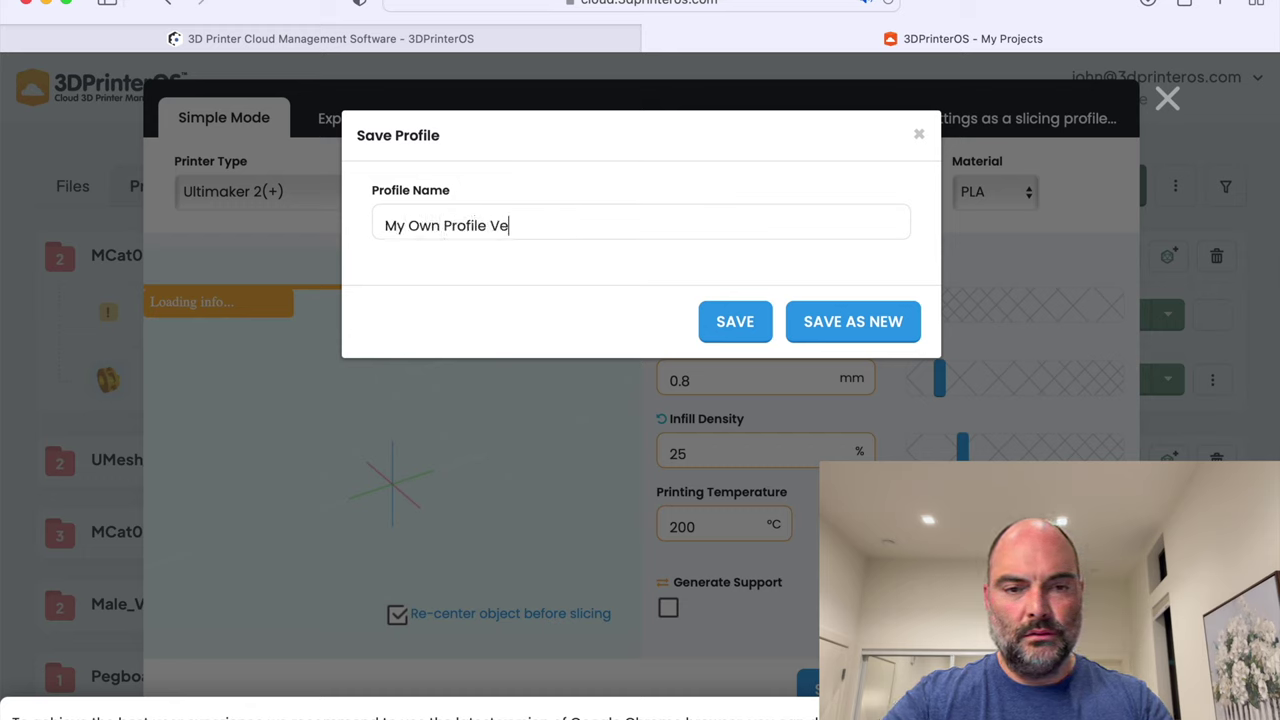
{"action": "type", "text": "rsion 1"}
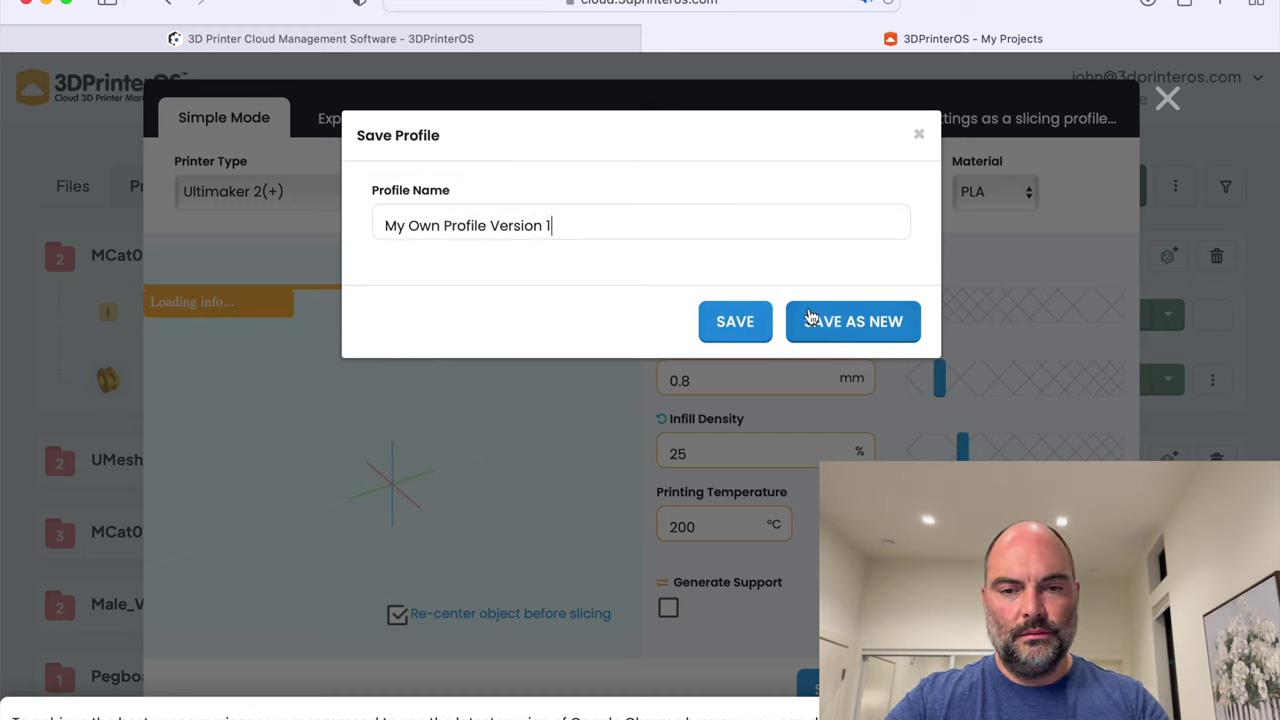
{"action": "left_click", "coordinate": [832, 322]}
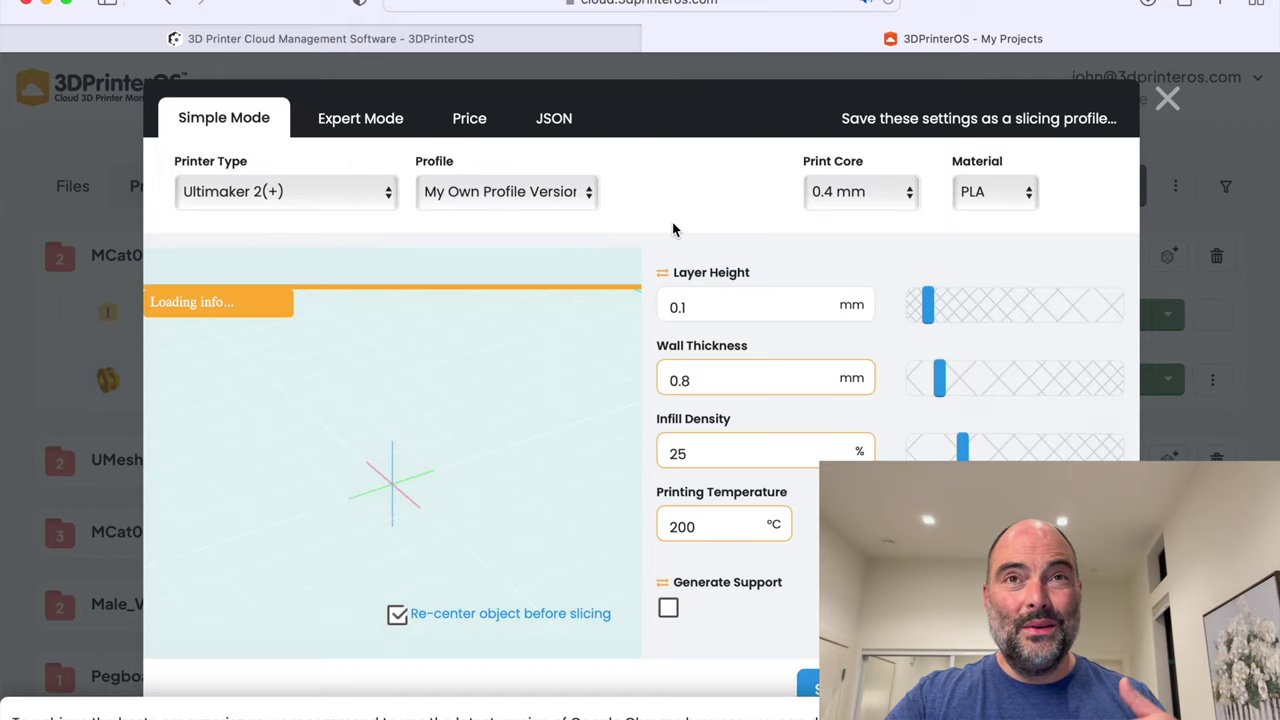
{"action": "left_click", "coordinate": [585, 192]}
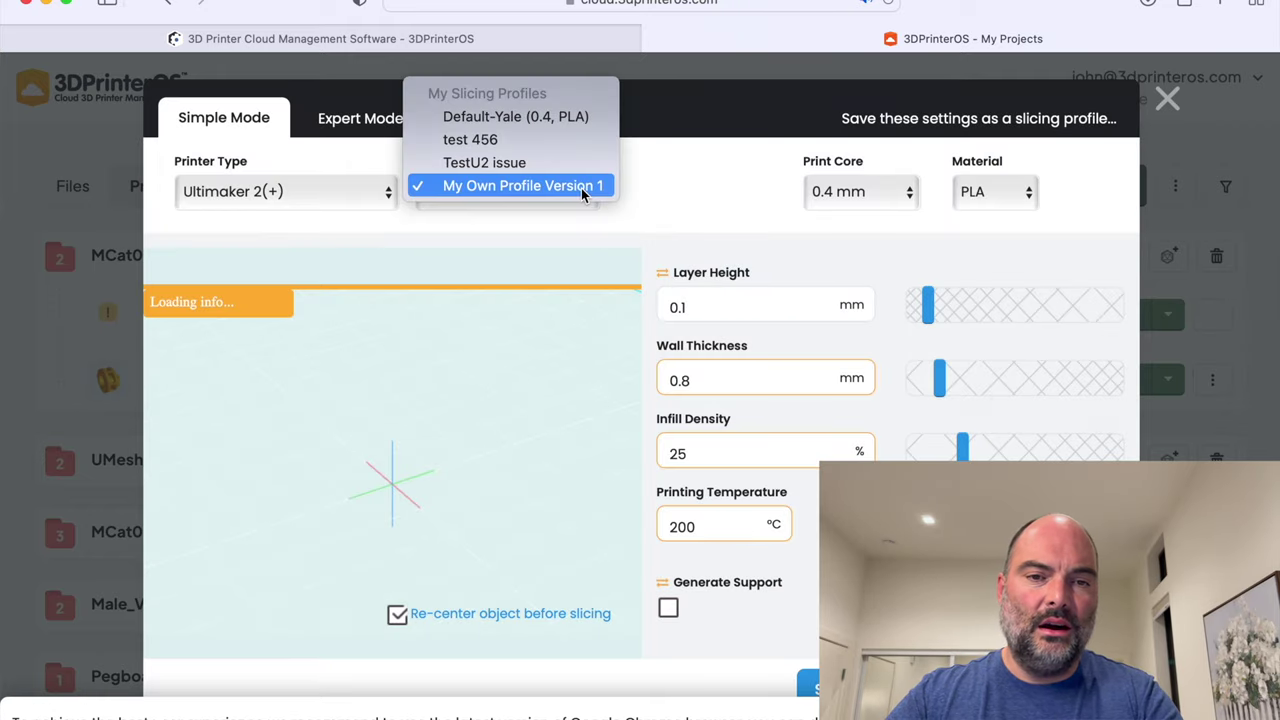
{"action": "left_click", "coordinate": [654, 191]}
Slice the Optimized Ribs model with the new profile.
{"action": "left_click", "coordinate": [808, 683]}
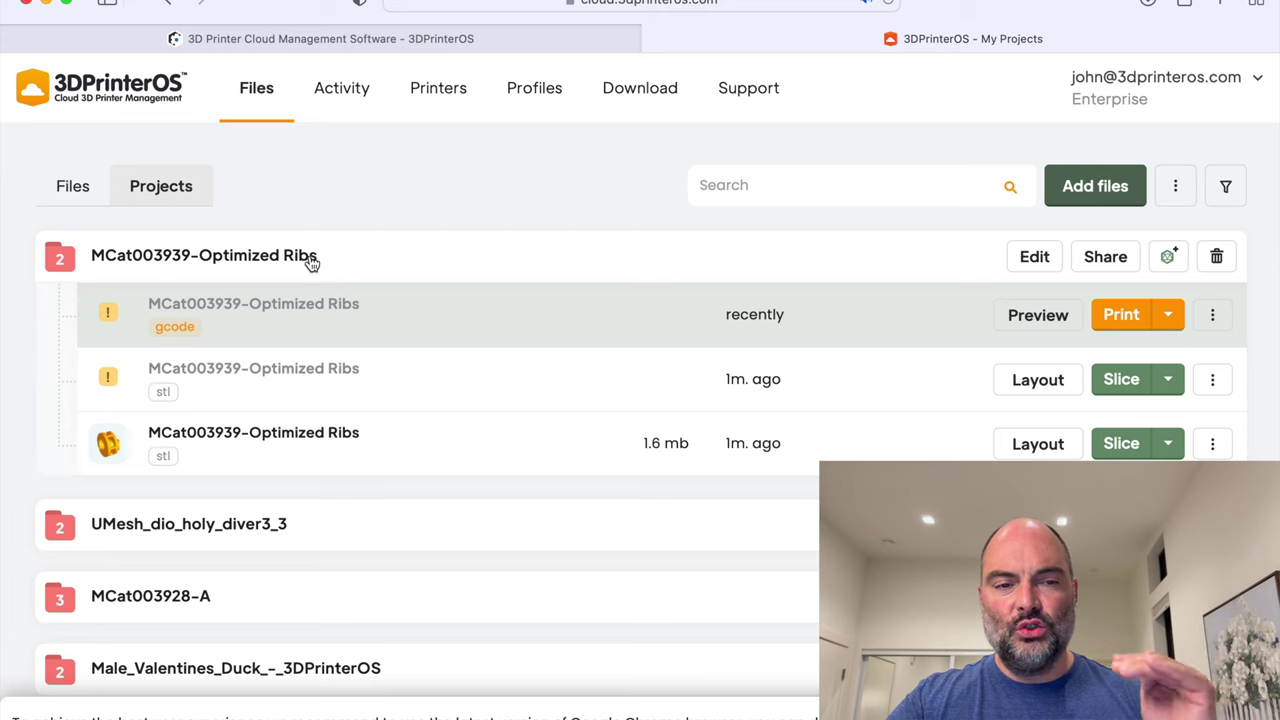
{"action": "scroll", "coordinate": [470, 405], "scroll_direction": "down", "scroll_amount": 5}
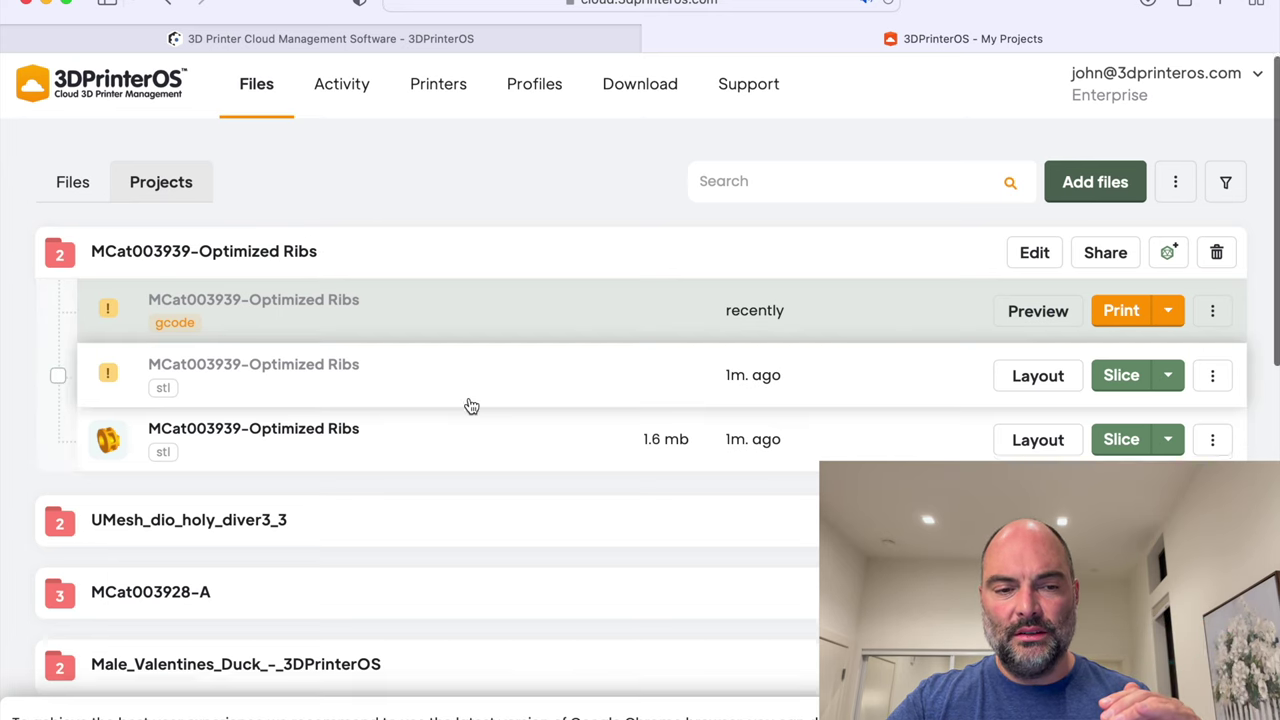
{"action": "scroll", "coordinate": [470, 405], "scroll_direction": "down", "scroll_amount": 5}
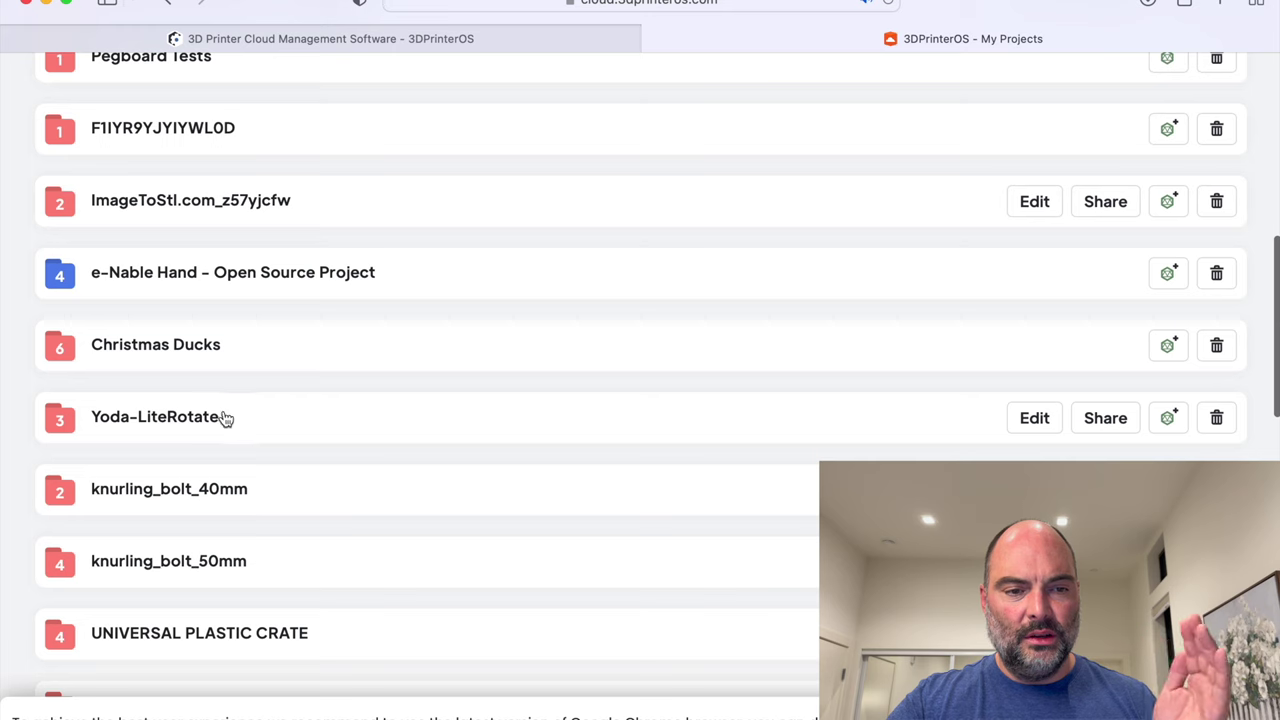
Expand the Yoda-LiteRotate, Christmas Ducks, Pegboard Tests and finally knurling_bolt_40mm projects.
{"action": "left_click", "coordinate": [226, 418]}
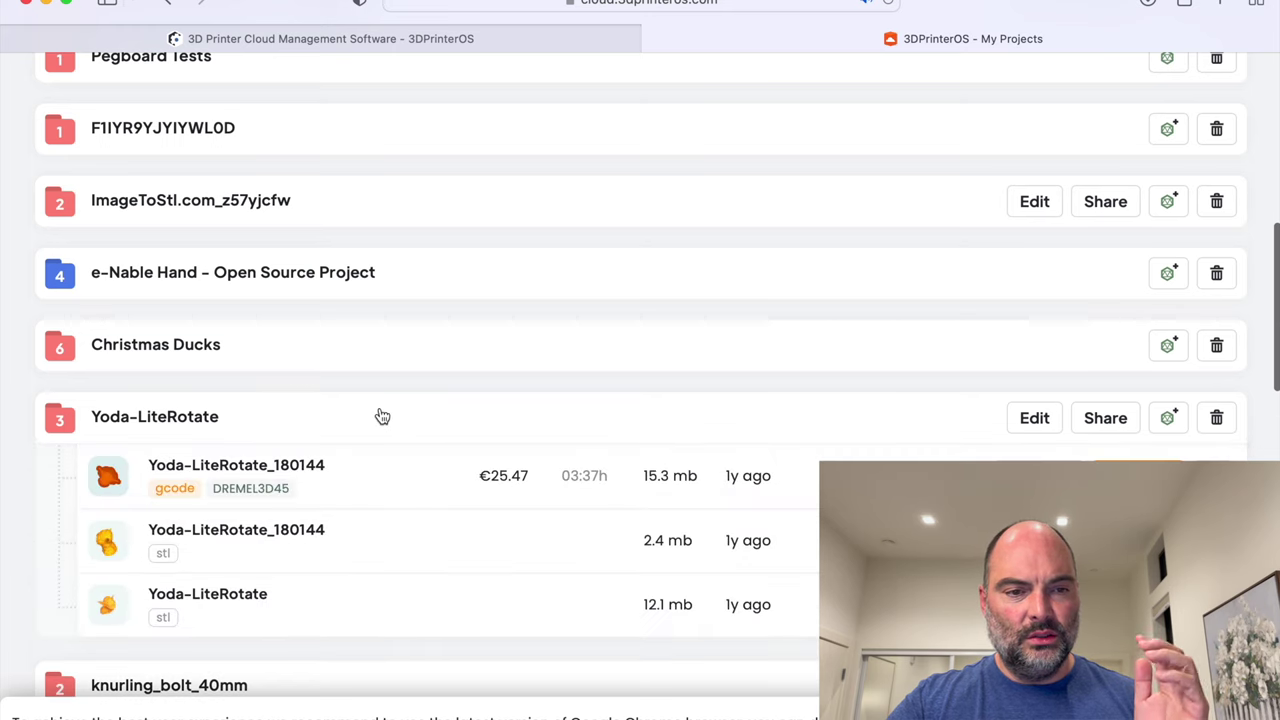
{"action": "left_click", "coordinate": [245, 350]}
{"action": "scroll", "coordinate": [490, 397], "scroll_direction": "up", "scroll_amount": 2}
{"action": "scroll", "coordinate": [490, 395], "scroll_direction": "up", "scroll_amount": 3}
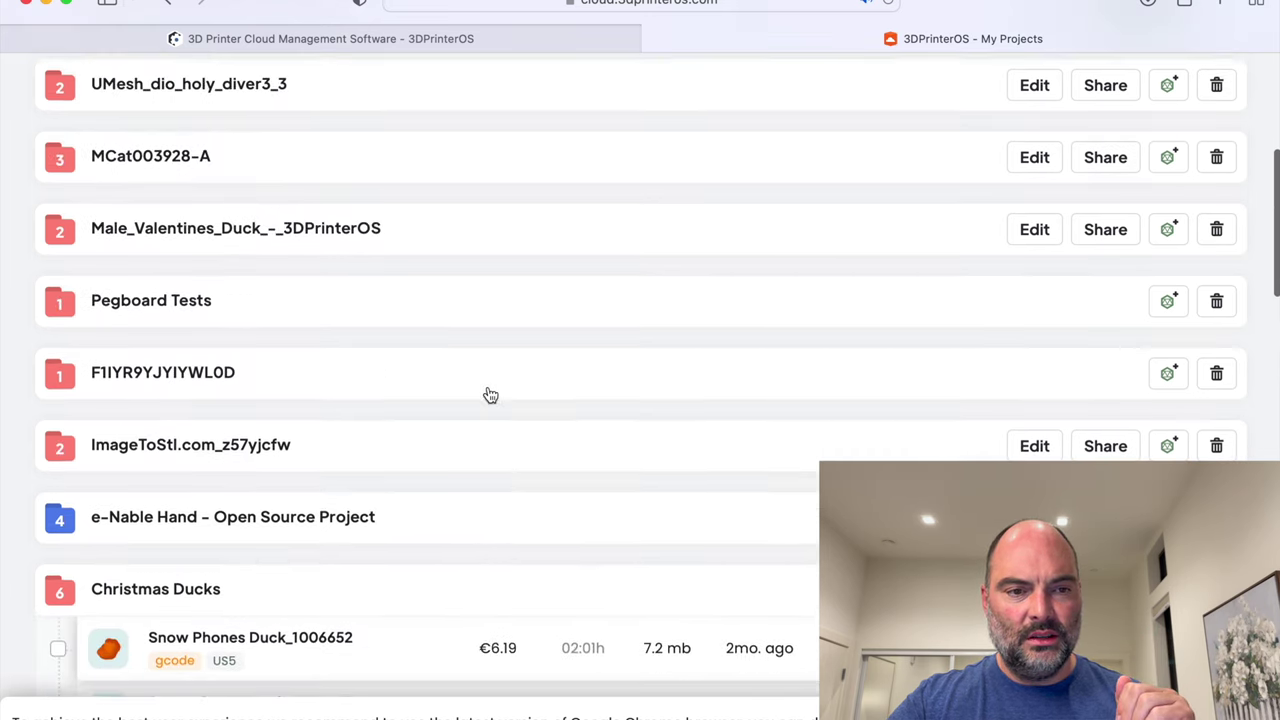
{"action": "left_click", "coordinate": [160, 300]}
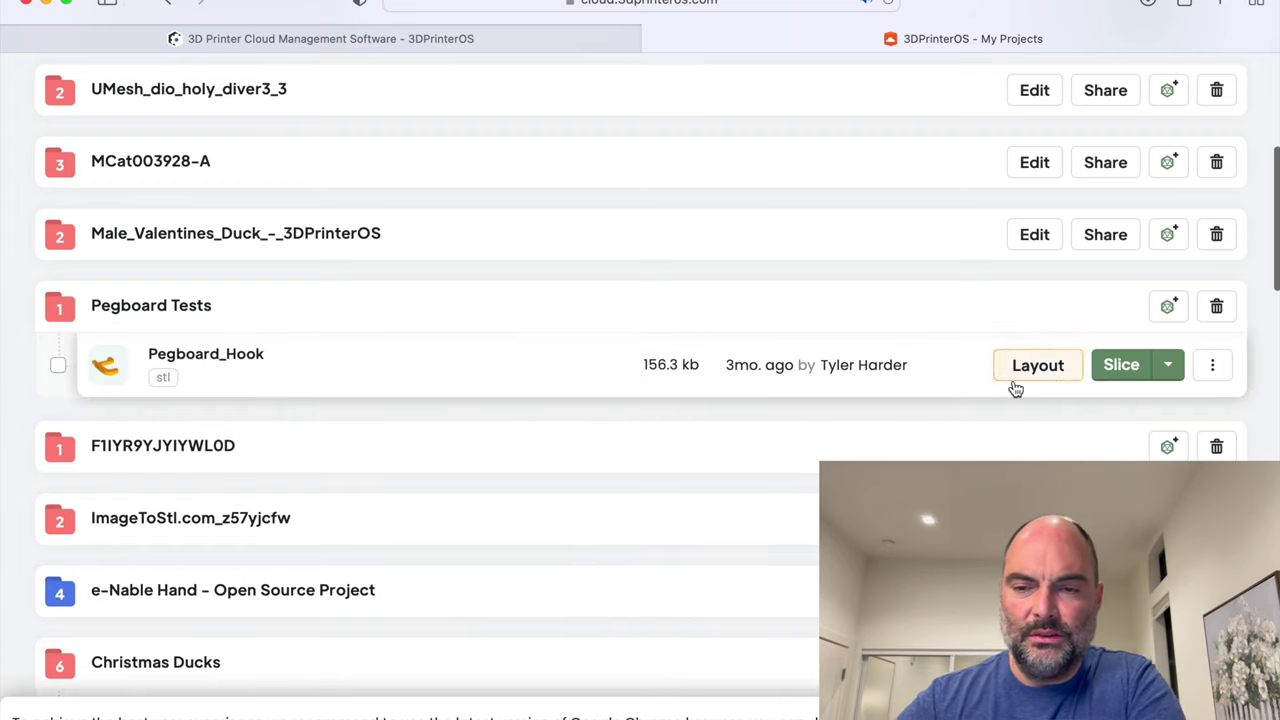
{"action": "scroll", "coordinate": [766, 403], "scroll_direction": "down", "scroll_amount": 3}
{"action": "left_click", "coordinate": [729, 405]}
{"action": "scroll", "coordinate": [729, 405], "scroll_direction": "down", "scroll_amount": 2}
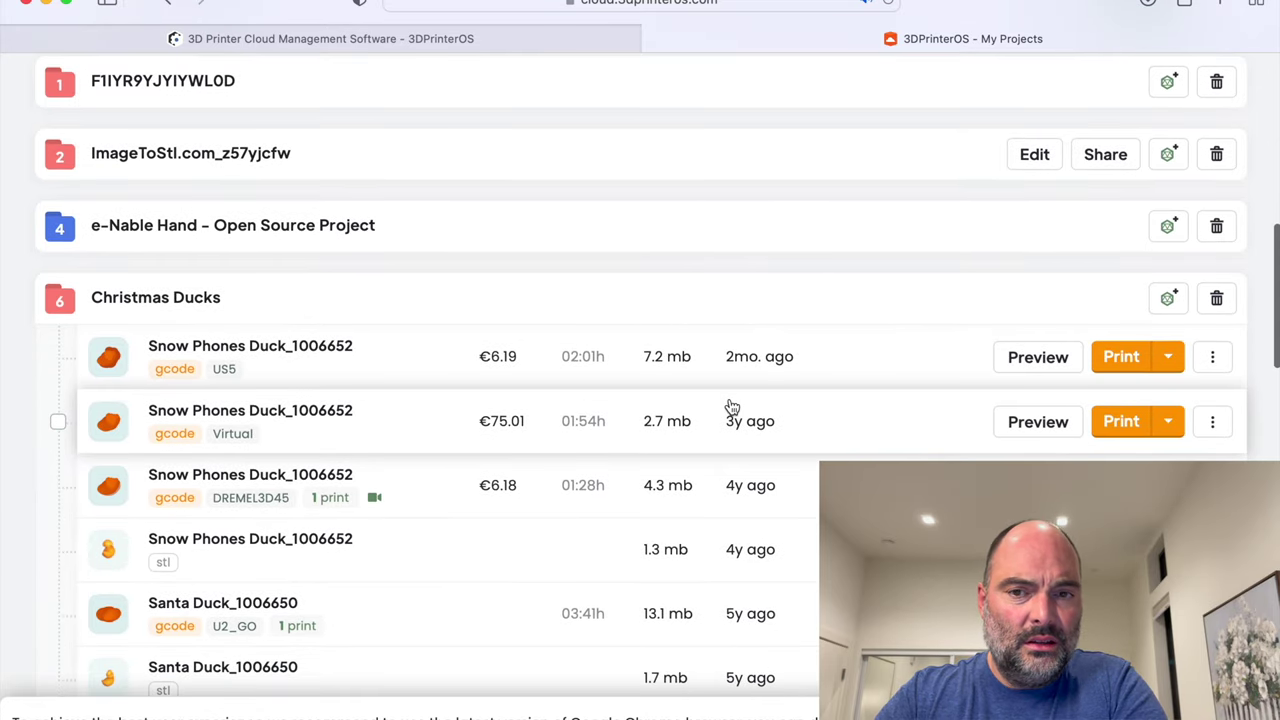
{"action": "scroll", "coordinate": [732, 407], "scroll_direction": "down", "scroll_amount": 10}
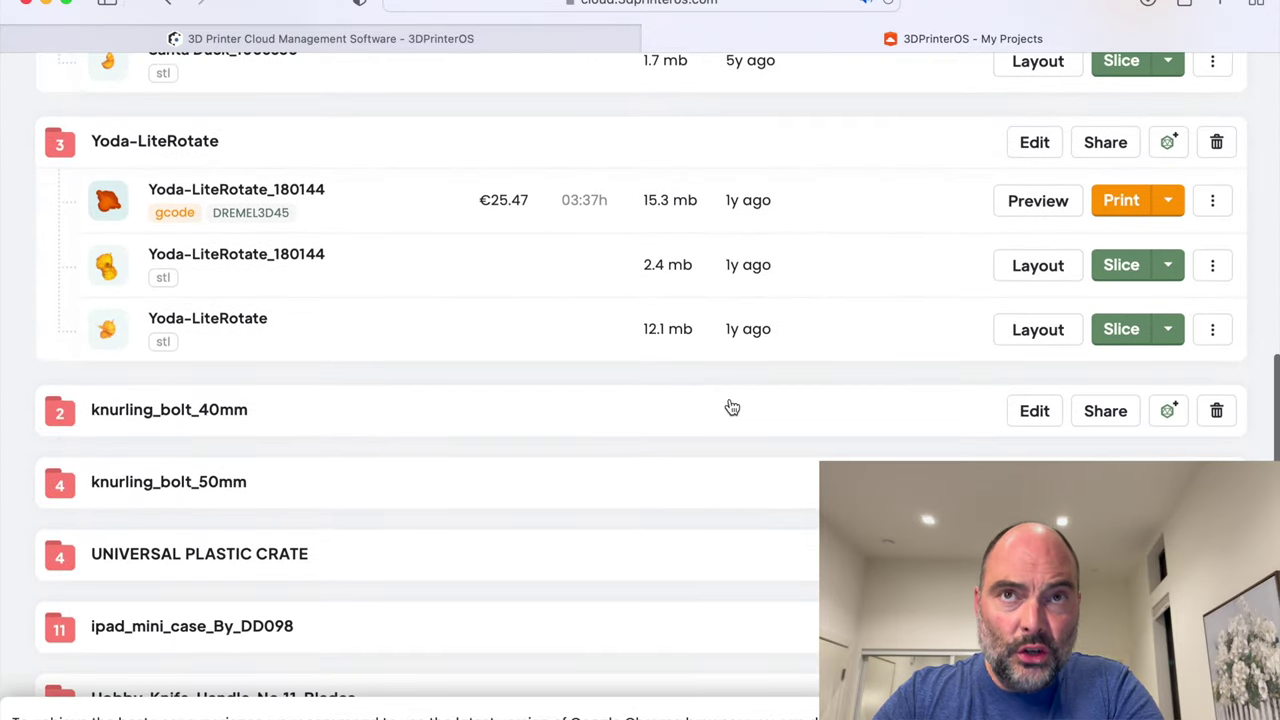
{"action": "left_click", "coordinate": [497, 429]}
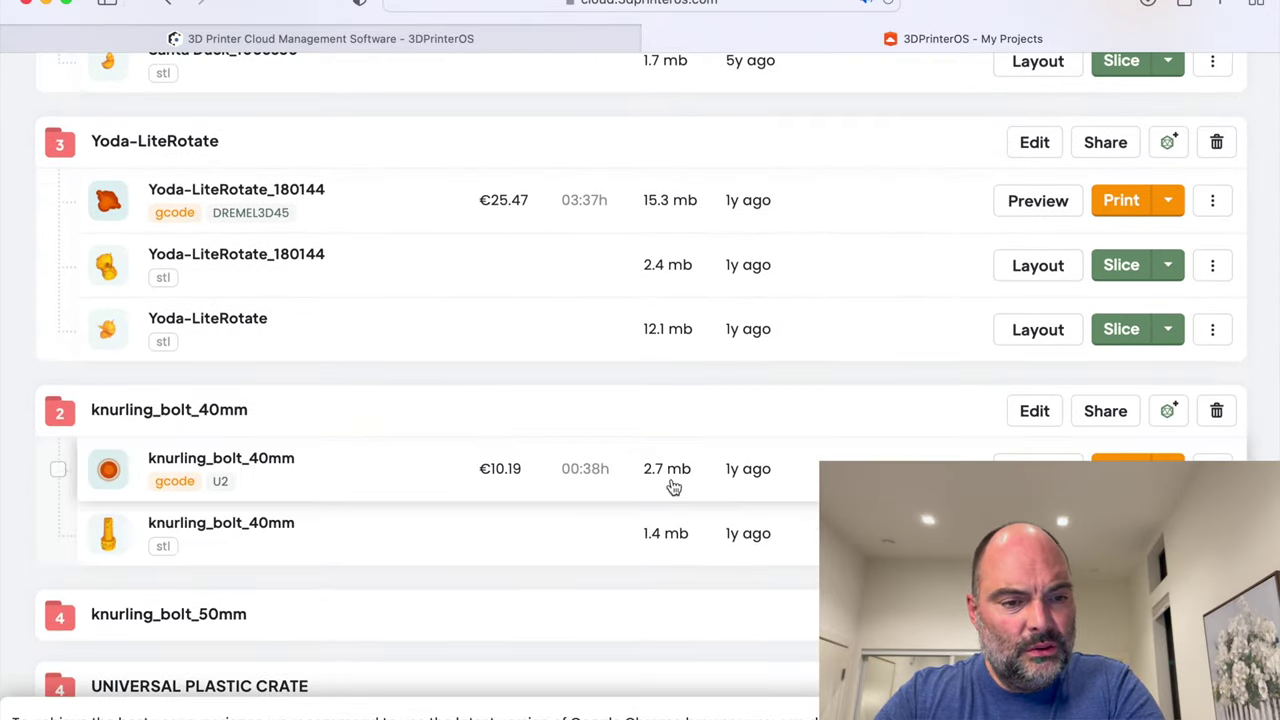
Open the knurling_bolt_40mm gcode preview and orbit to a low side-on view.
{"action": "left_click", "coordinate": [643, 467]}
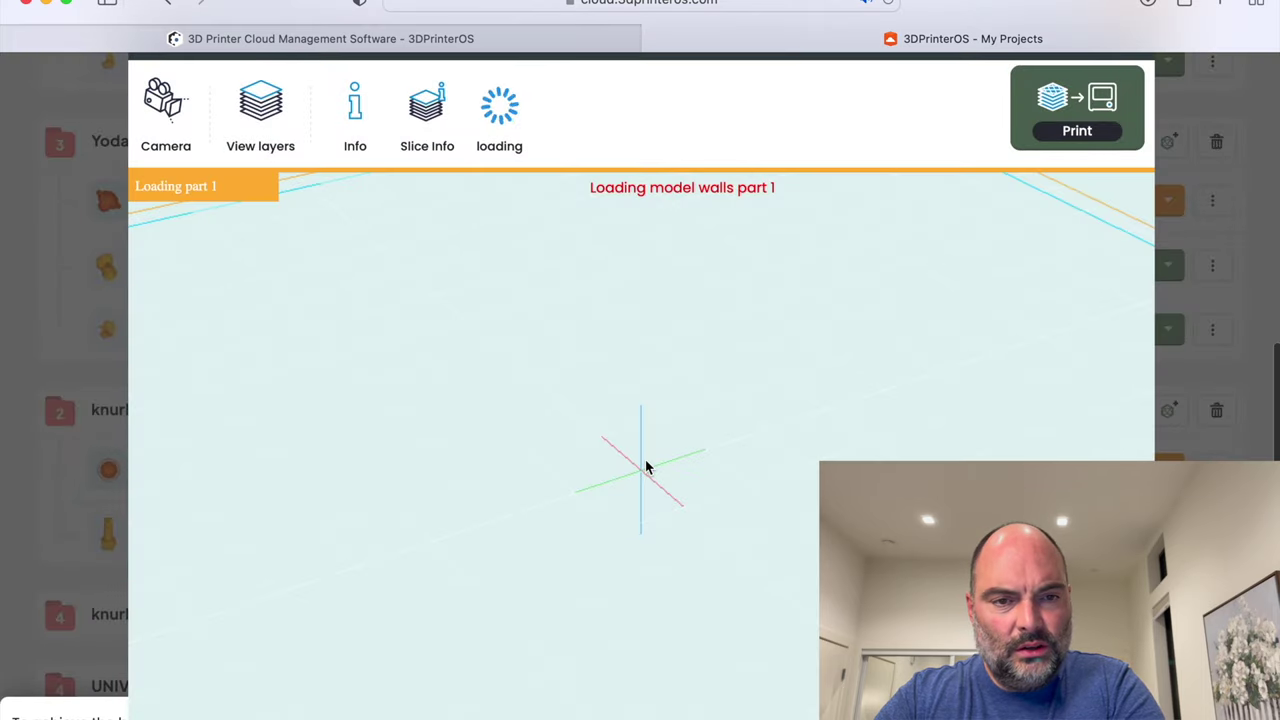
{"action": "scroll", "coordinate": [666, 423], "scroll_direction": "down", "scroll_amount": 3}
{"action": "scroll", "coordinate": [638, 498], "scroll_direction": "up", "scroll_amount": 2}
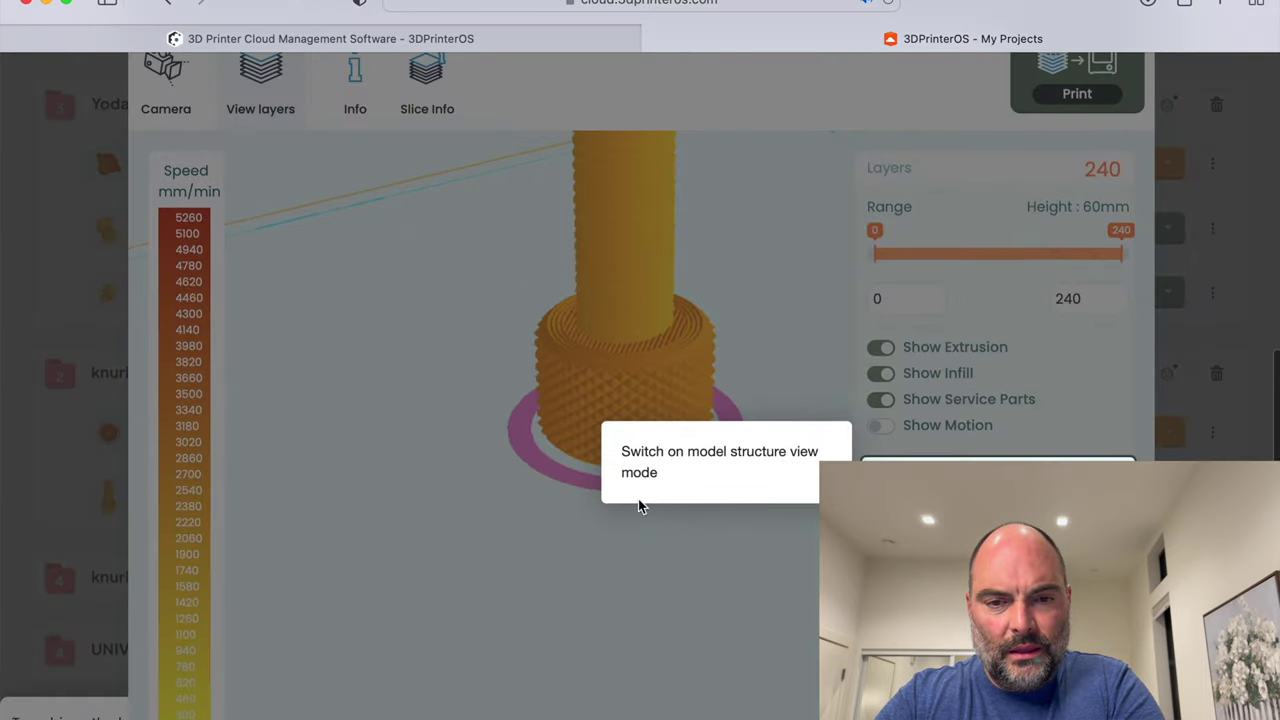
{"action": "scroll", "coordinate": [640, 505], "scroll_direction": "up", "scroll_amount": 3}
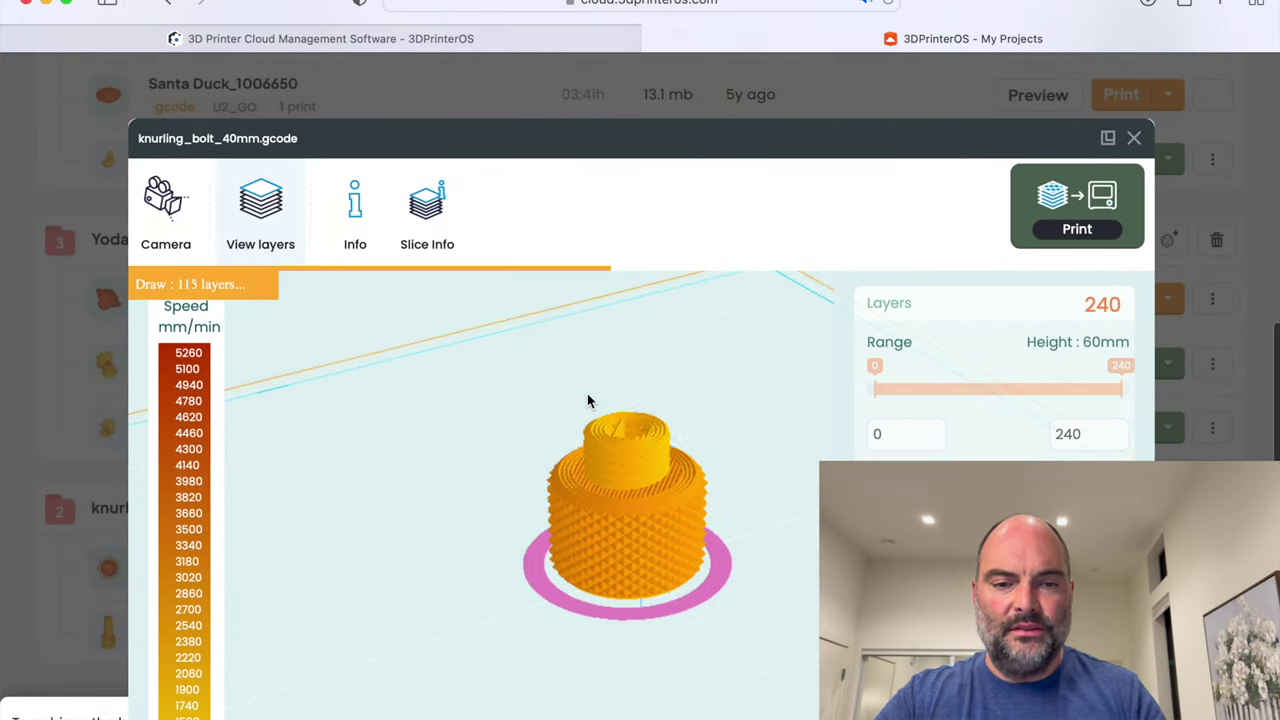
{"action": "scroll", "coordinate": [720, 500], "scroll_direction": "down", "scroll_amount": 3}
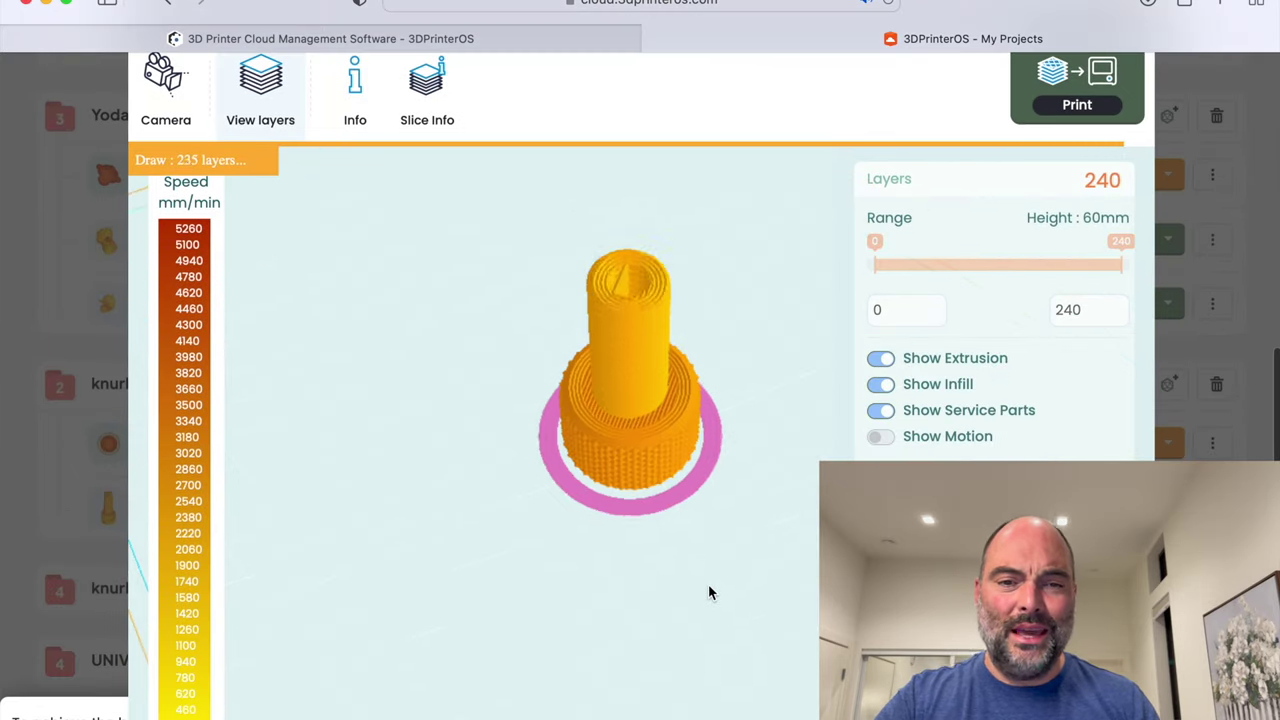
{"action": "left_click_drag", "start_coordinate": [710, 538], "coordinate": [674, 394]}
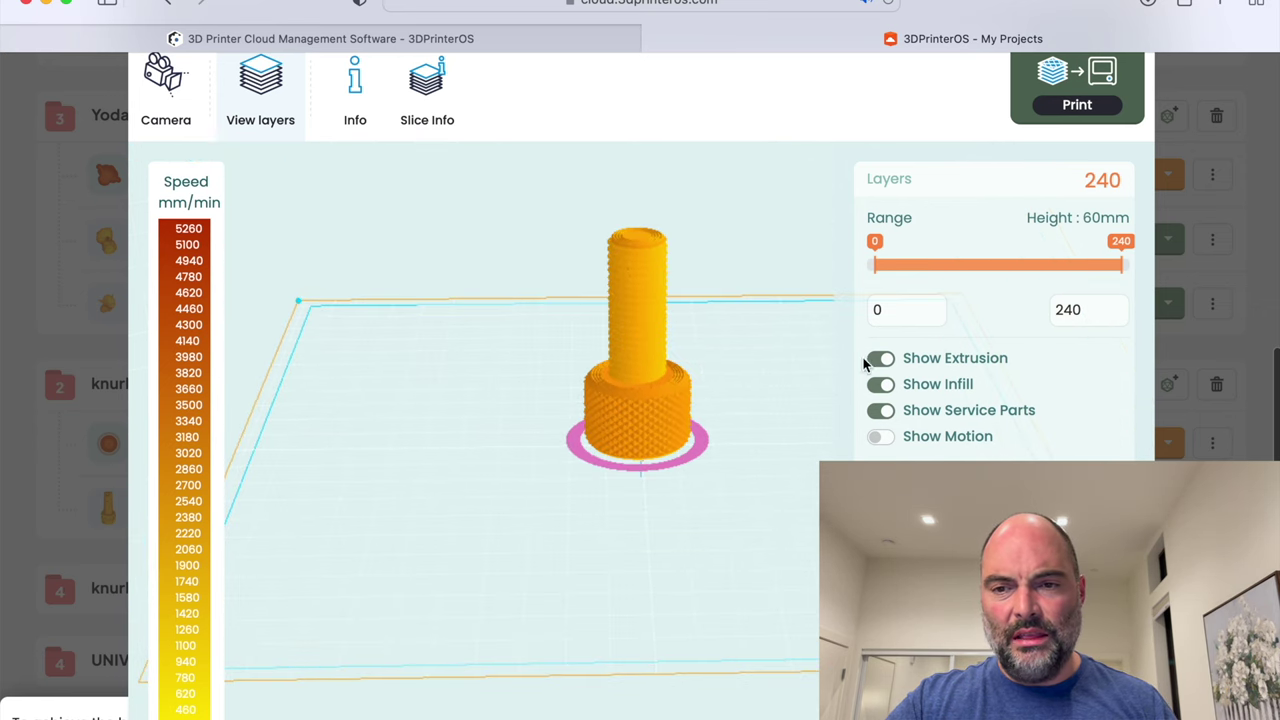
{"action": "scroll", "coordinate": [1000, 345], "scroll_direction": "up", "scroll_amount": 1}
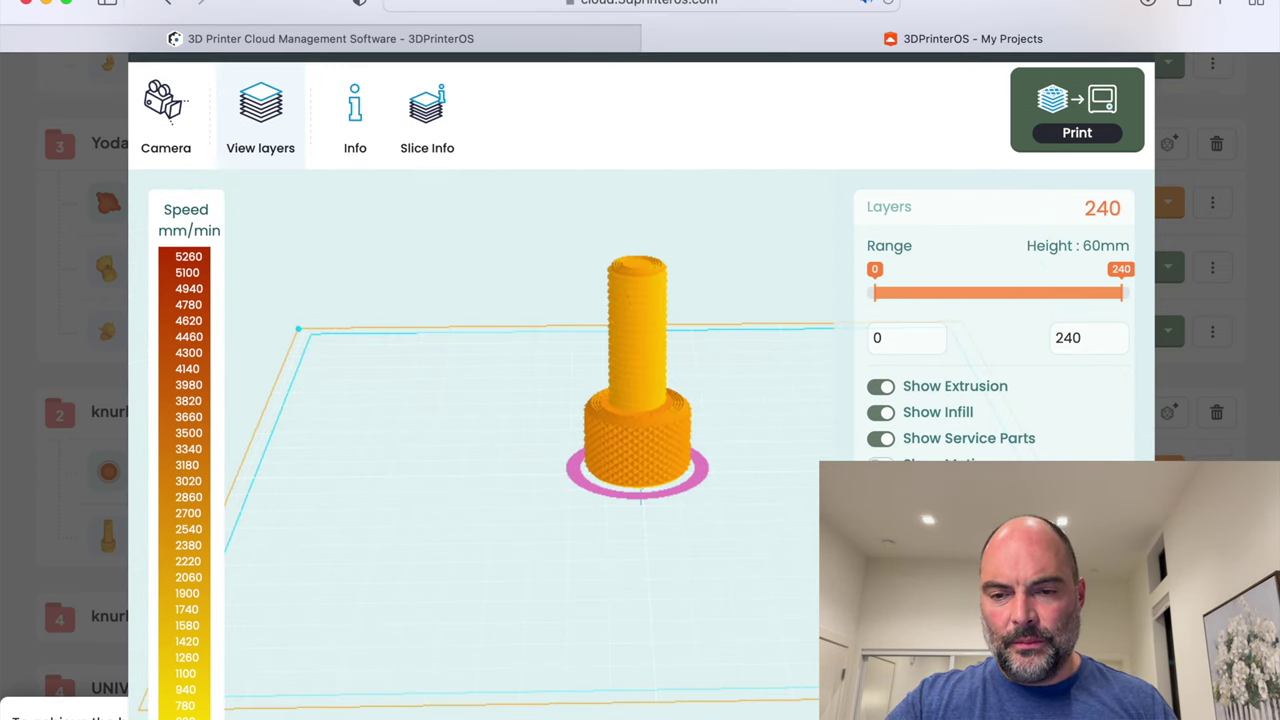
{"action": "scroll", "coordinate": [688, 374], "scroll_direction": "up", "scroll_amount": 3}
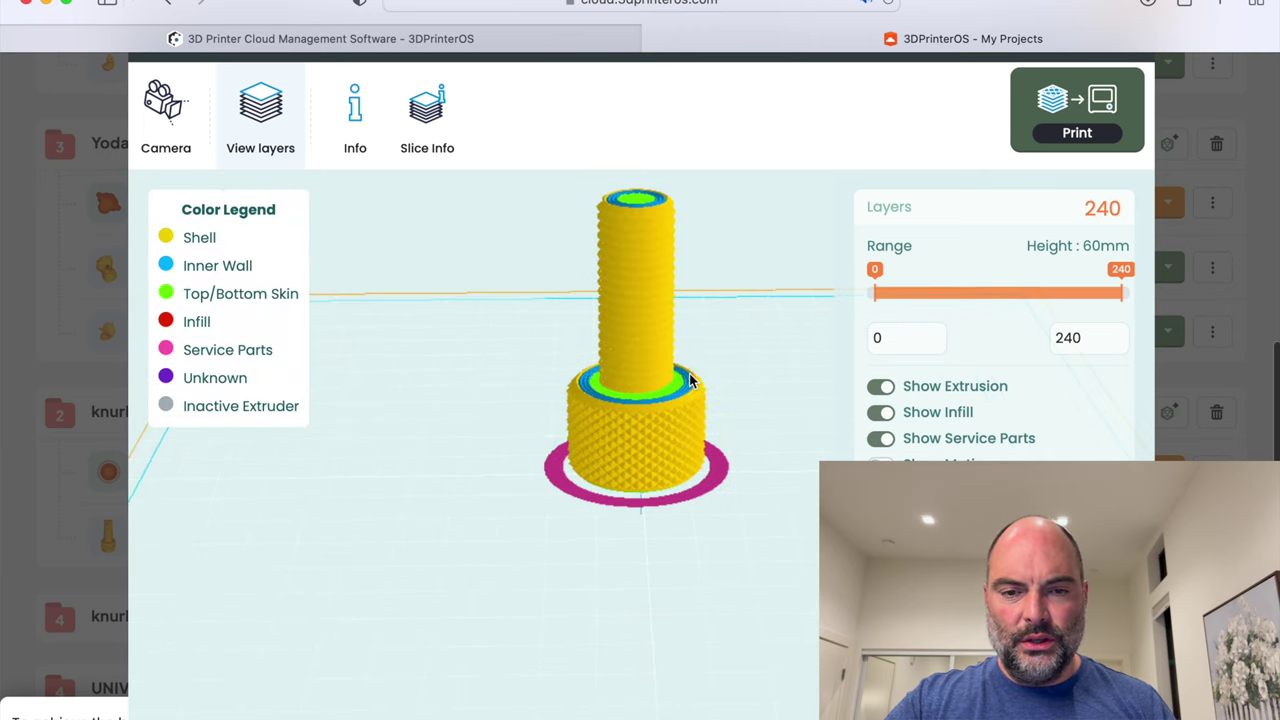
Show travel moves with the layer range at 62 then 137, and start printing the gcode.
{"action": "left_click_drag", "start_coordinate": [1121, 291], "coordinate": [925, 296]}
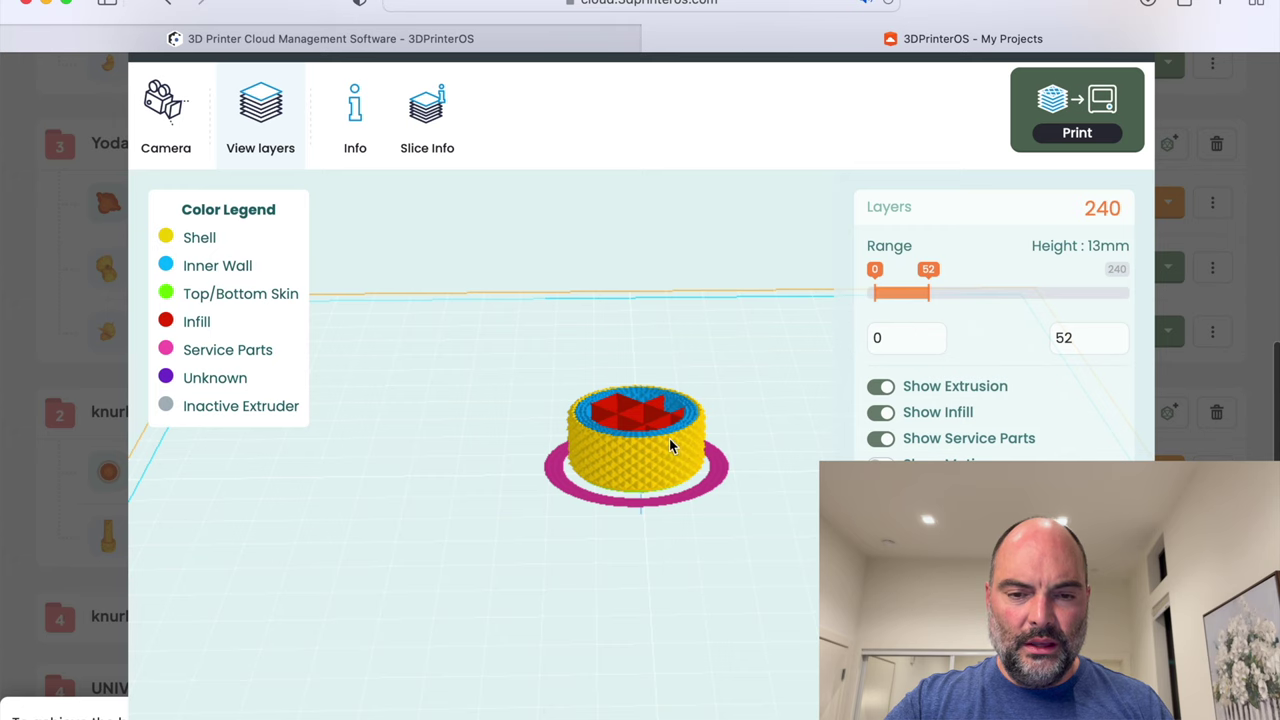
{"action": "scroll", "coordinate": [672, 442], "scroll_direction": "down", "scroll_amount": 2}
{"action": "scroll", "coordinate": [701, 551], "scroll_direction": "up", "scroll_amount": 5}
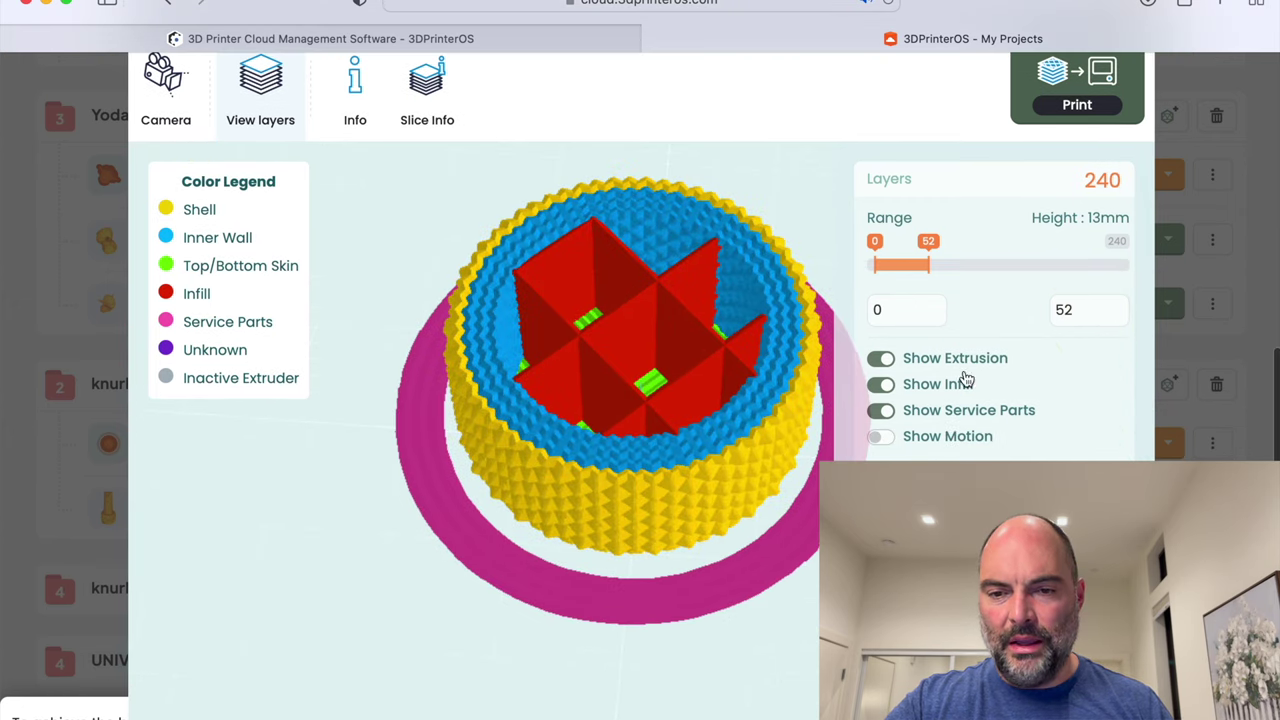
{"action": "left_click", "coordinate": [884, 438]}
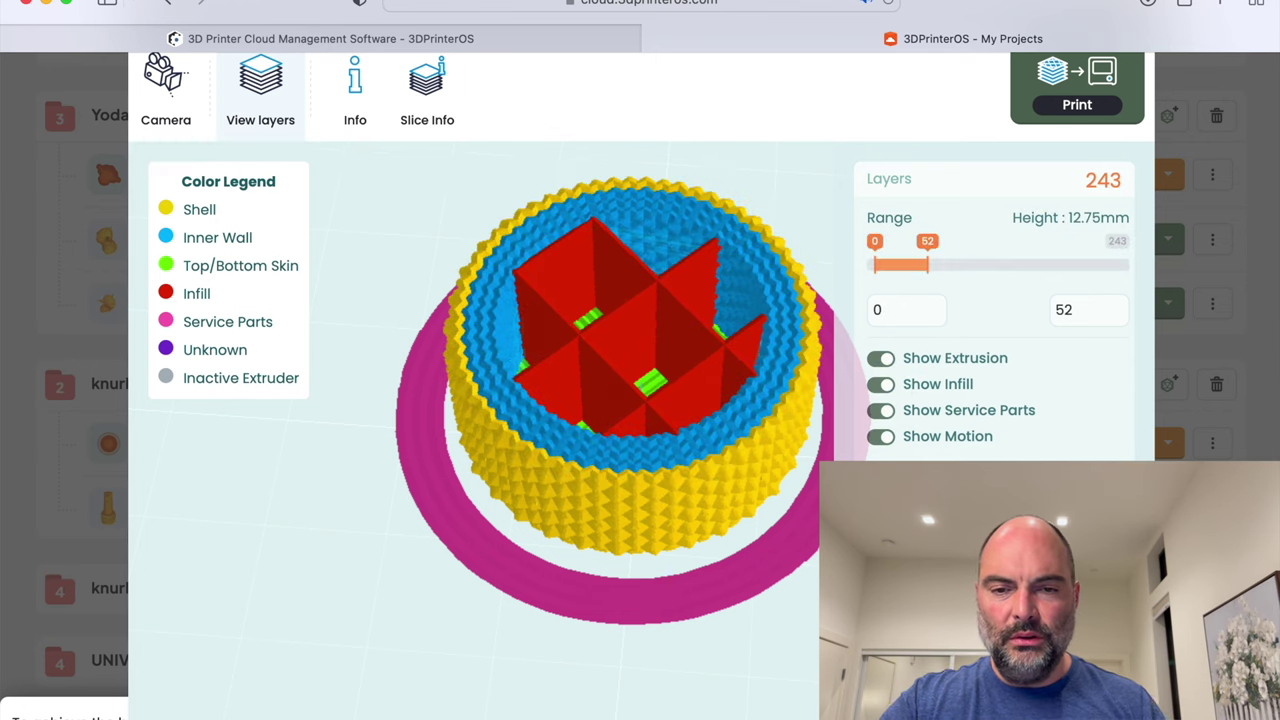
{"action": "scroll", "coordinate": [640, 350], "scroll_direction": "down", "scroll_amount": 3}
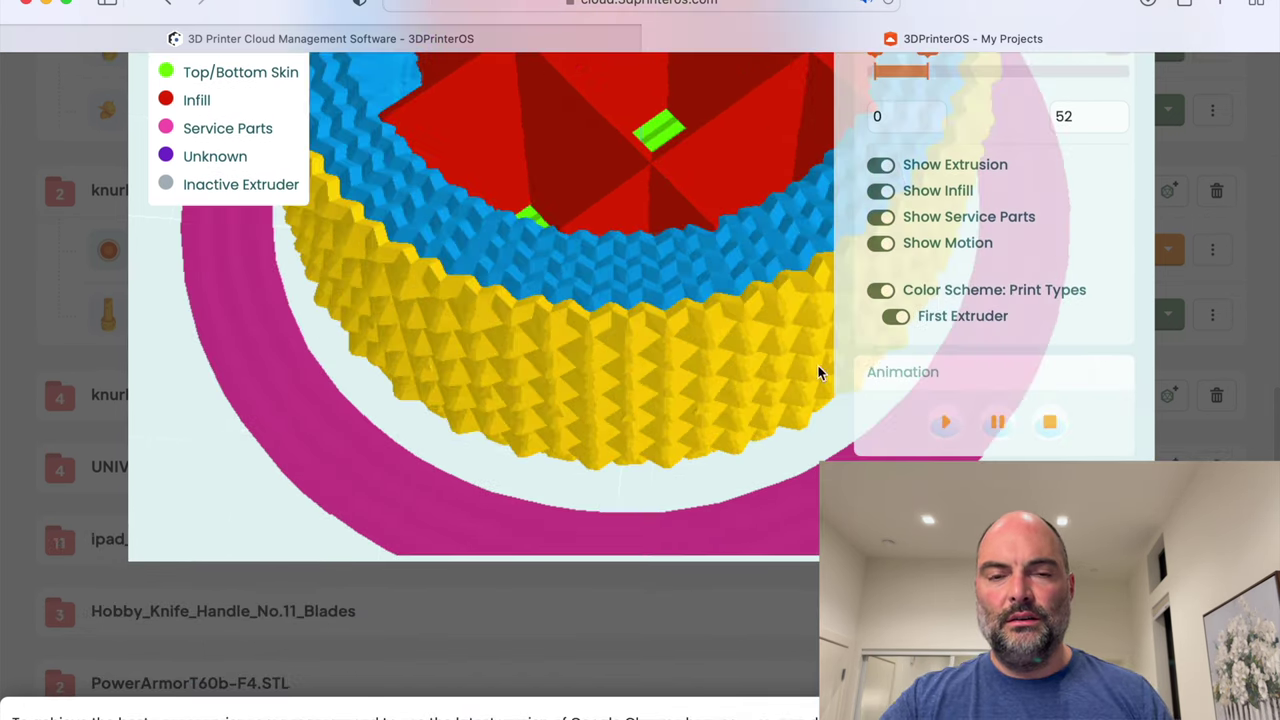
{"action": "scroll", "coordinate": [686, 369], "scroll_direction": "down", "scroll_amount": 5}
{"action": "scroll", "coordinate": [690, 375], "scroll_direction": "up", "scroll_amount": 2}
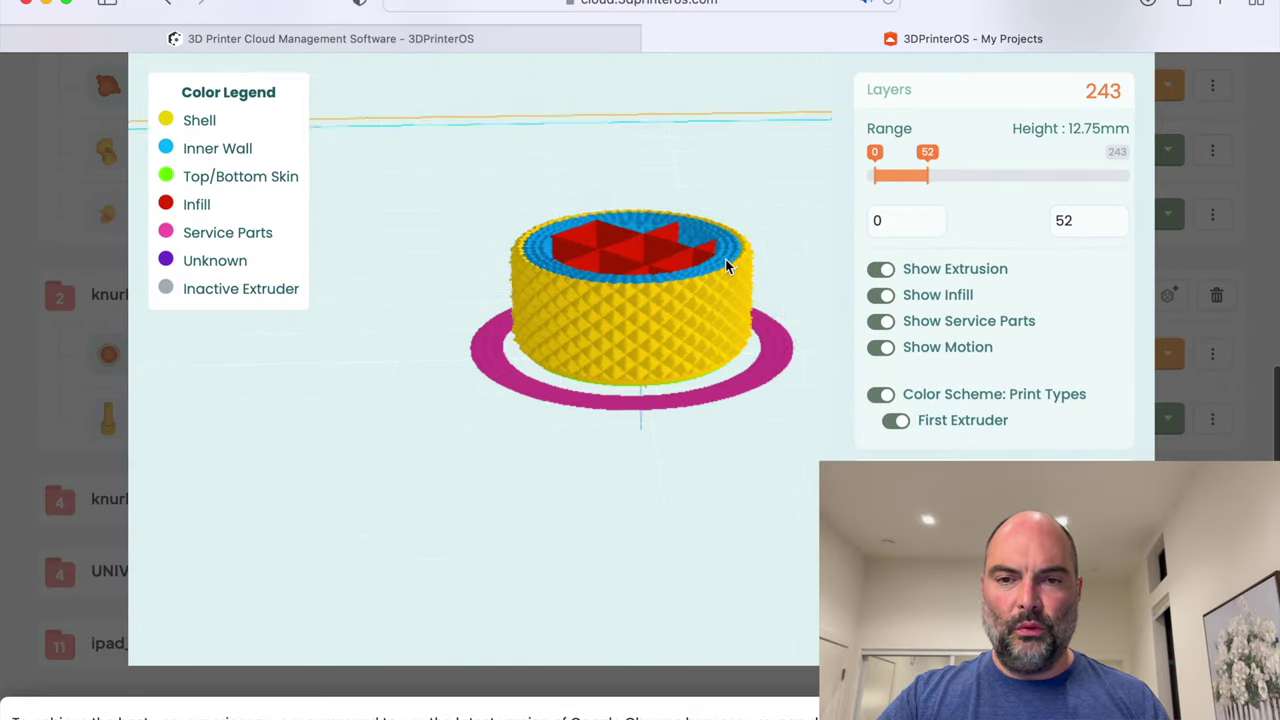
{"action": "left_click_drag", "start_coordinate": [929, 175], "coordinate": [1154, 171]}
{"action": "scroll", "coordinate": [846, 229], "scroll_direction": "up", "scroll_amount": 3}
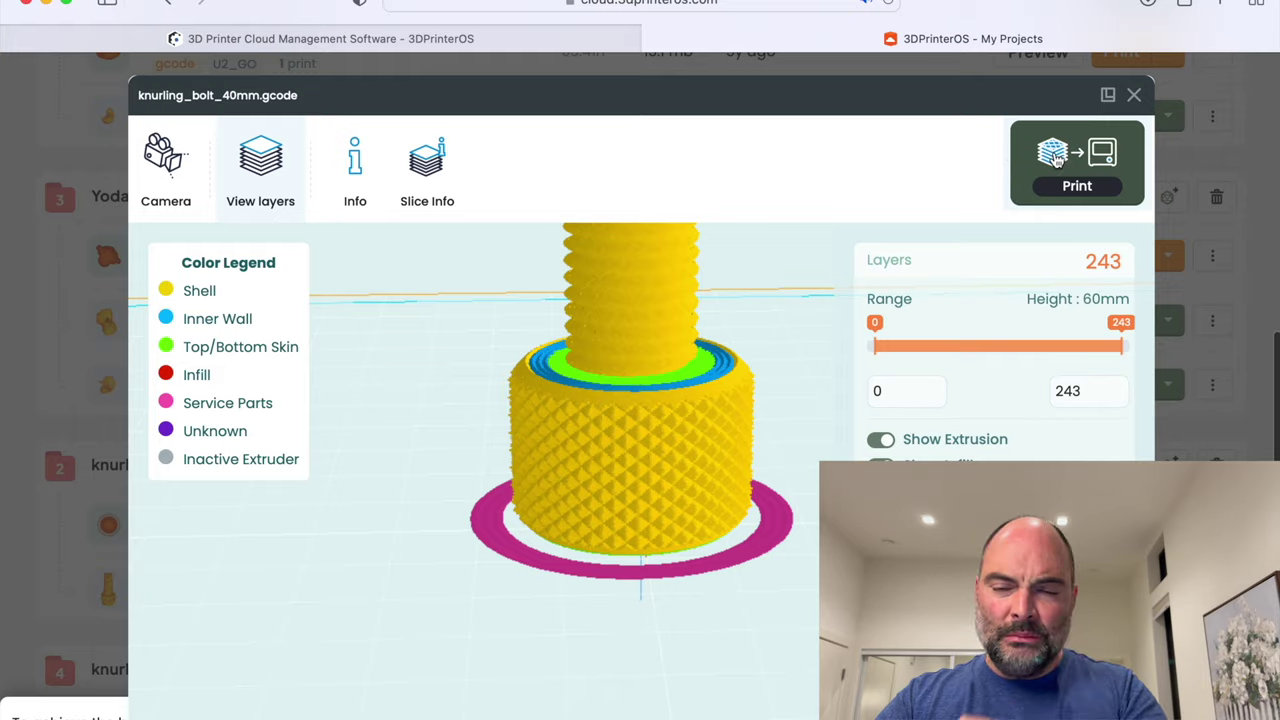
{"action": "left_click", "coordinate": [1077, 162]}
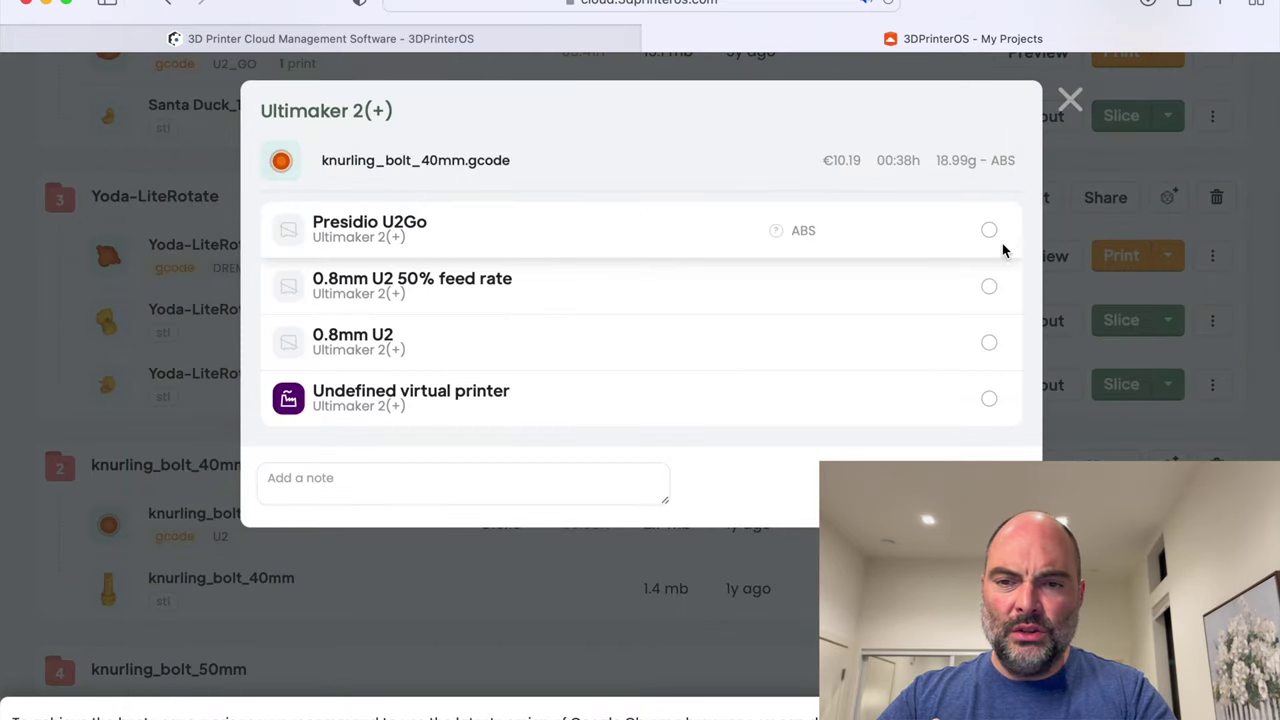
Select Presidio U2Go, close the print dialog without printing, and open sharing for Optimized Ribs.
{"action": "left_click", "coordinate": [997, 246]}
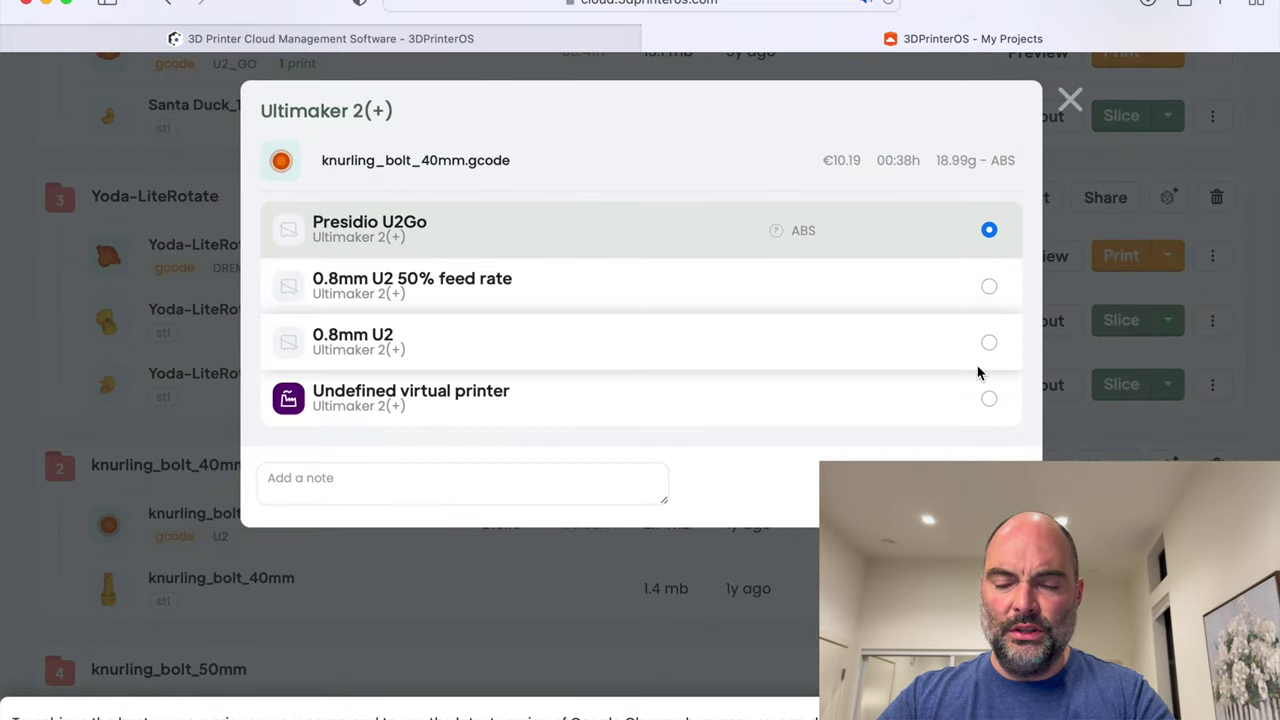
{"action": "left_click", "coordinate": [1070, 100]}
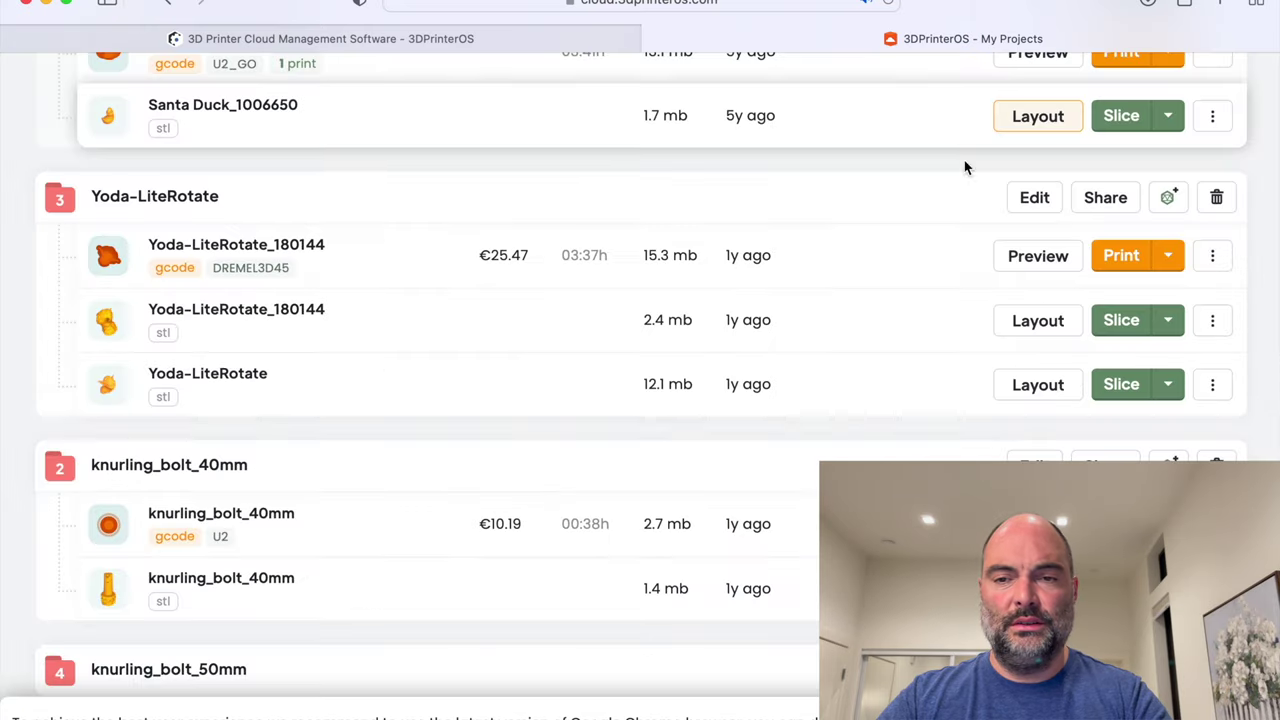
{"action": "scroll", "coordinate": [900, 200], "scroll_direction": "up", "scroll_amount": 5}
{"action": "scroll", "coordinate": [855, 218], "scroll_direction": "up", "scroll_amount": 10}
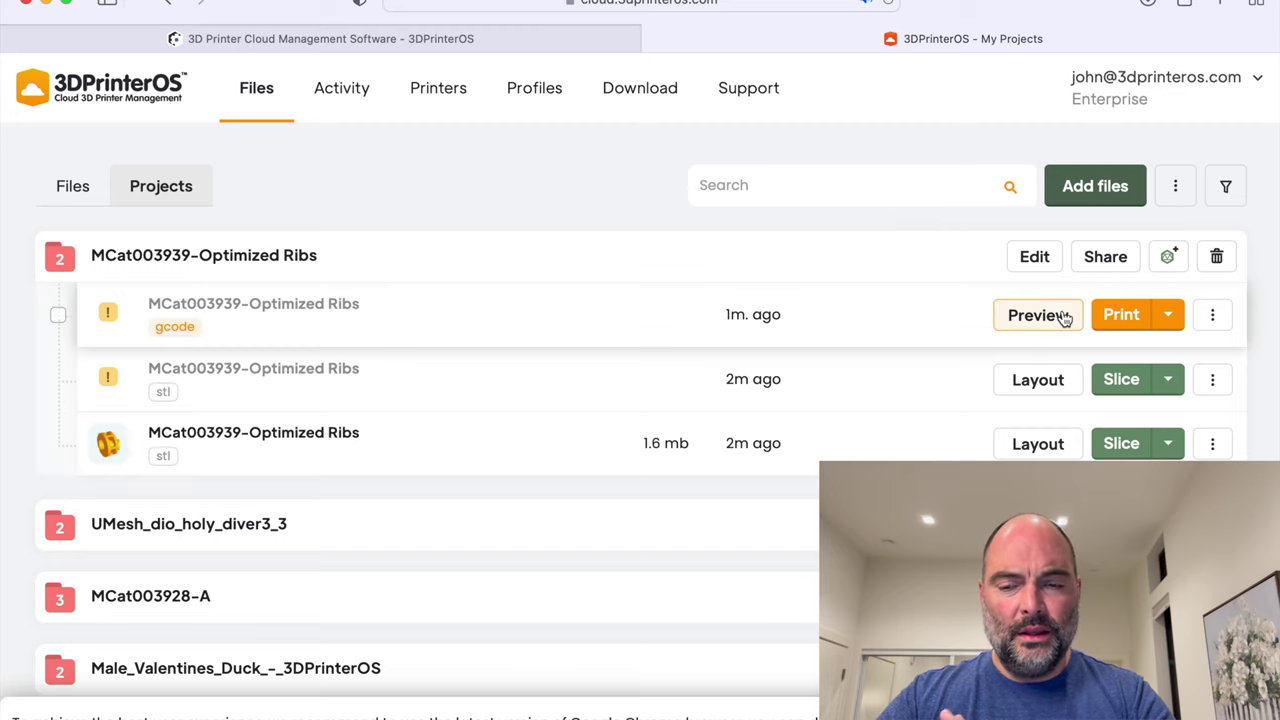
{"action": "left_click", "coordinate": [1106, 258]}
Share MCat003939-Optimized Ribs with the 3DMart Ltd (3 users) workgroup and close the dialog.
{"action": "left_click", "coordinate": [432, 207]}
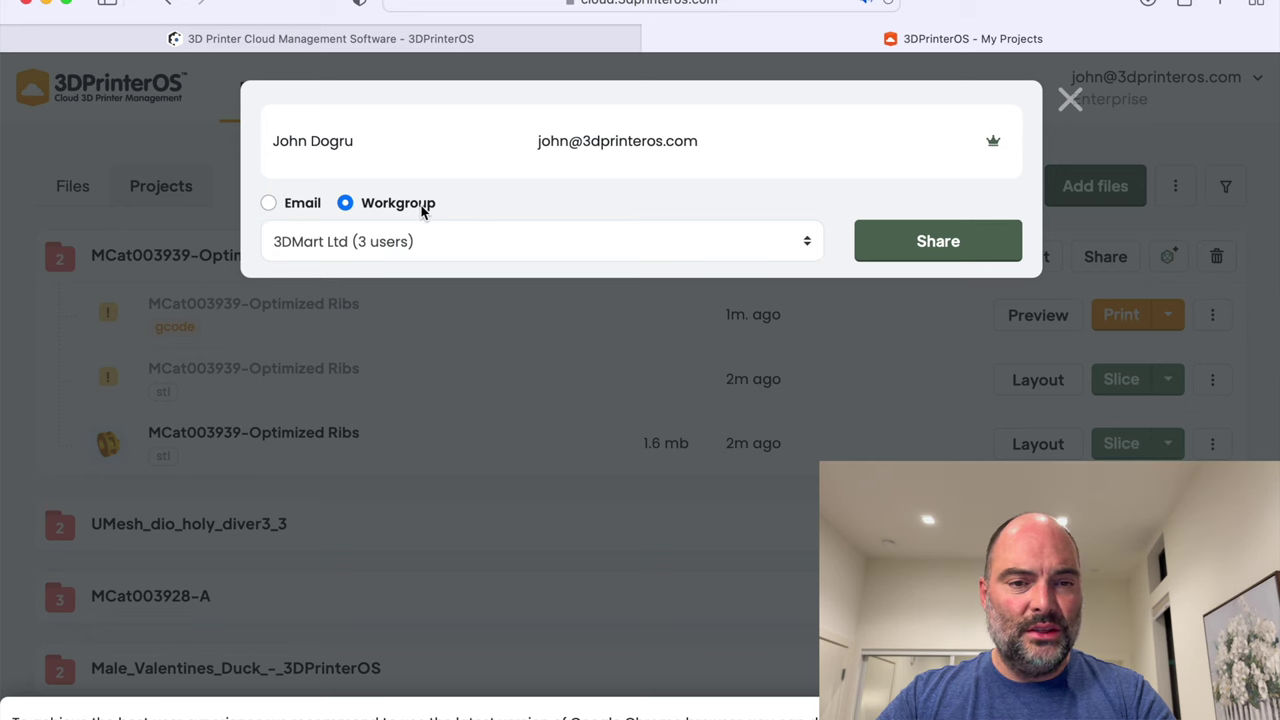
{"action": "left_click", "coordinate": [506, 237]}
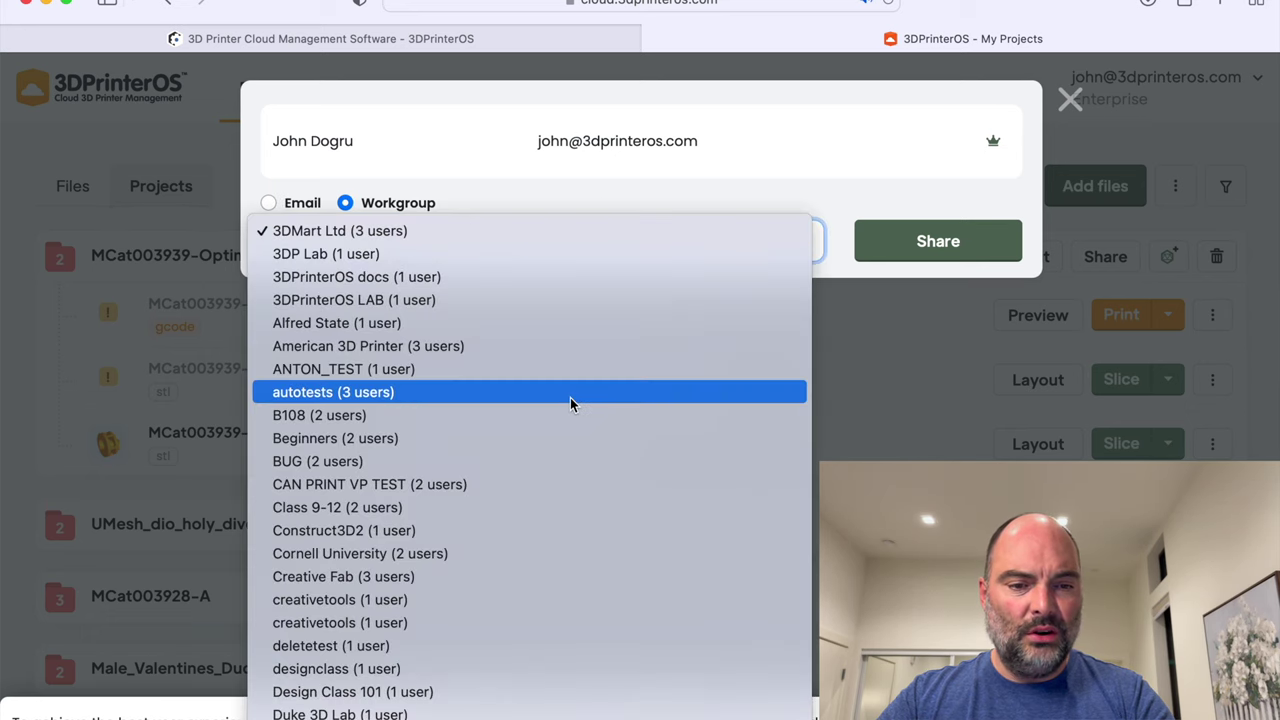
{"action": "scroll", "coordinate": [570, 397], "scroll_direction": "down", "scroll_amount": 10}
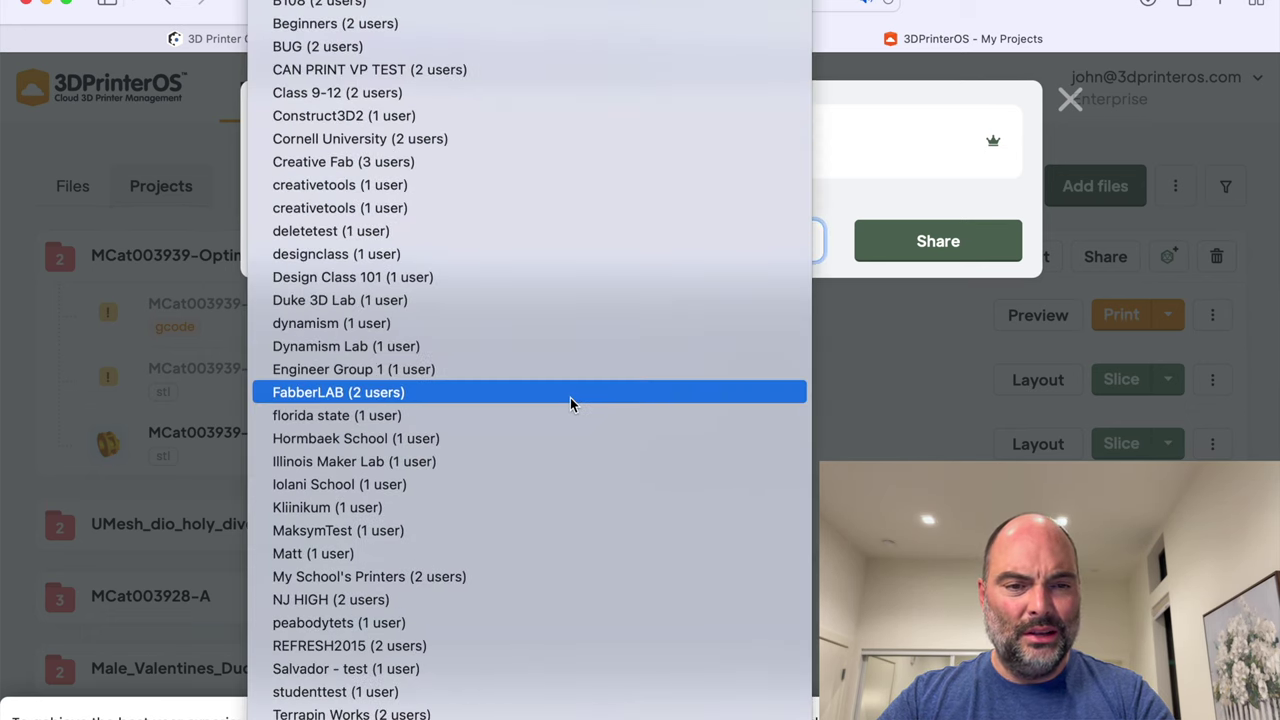
{"action": "scroll", "coordinate": [570, 397], "scroll_direction": "down", "scroll_amount": 4}
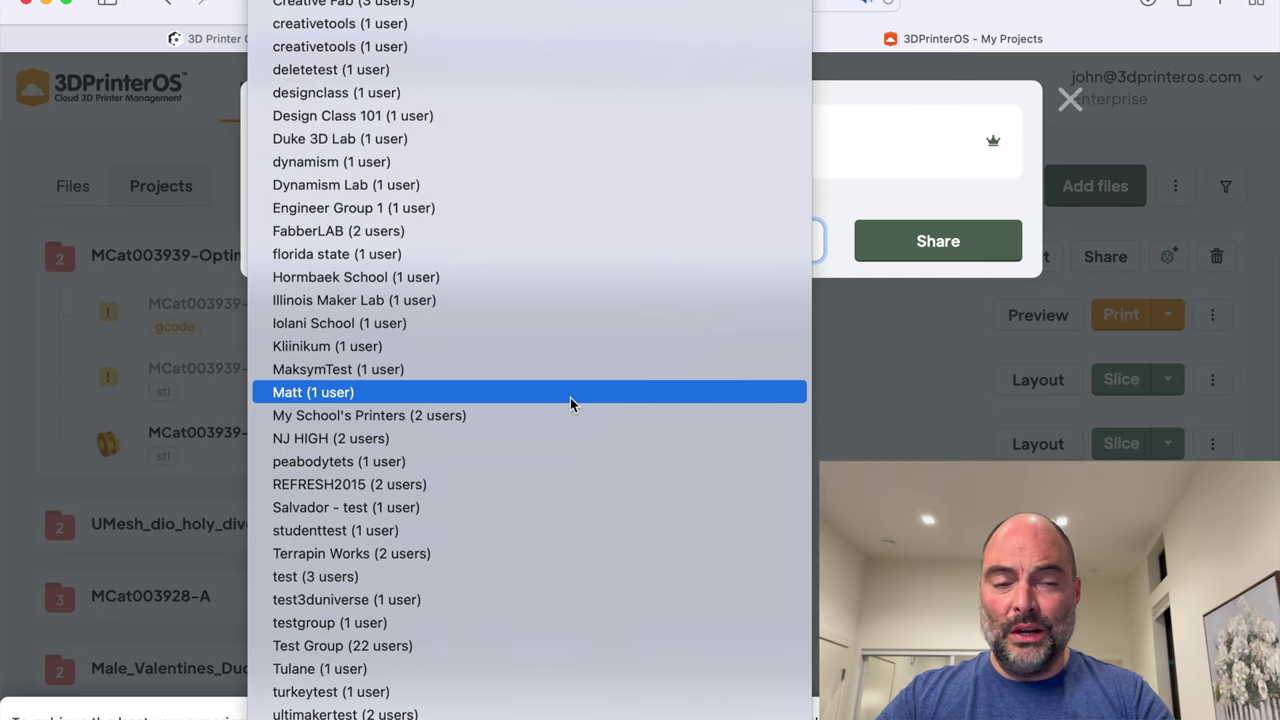
{"action": "scroll", "coordinate": [570, 400], "scroll_direction": "down", "scroll_amount": 3}
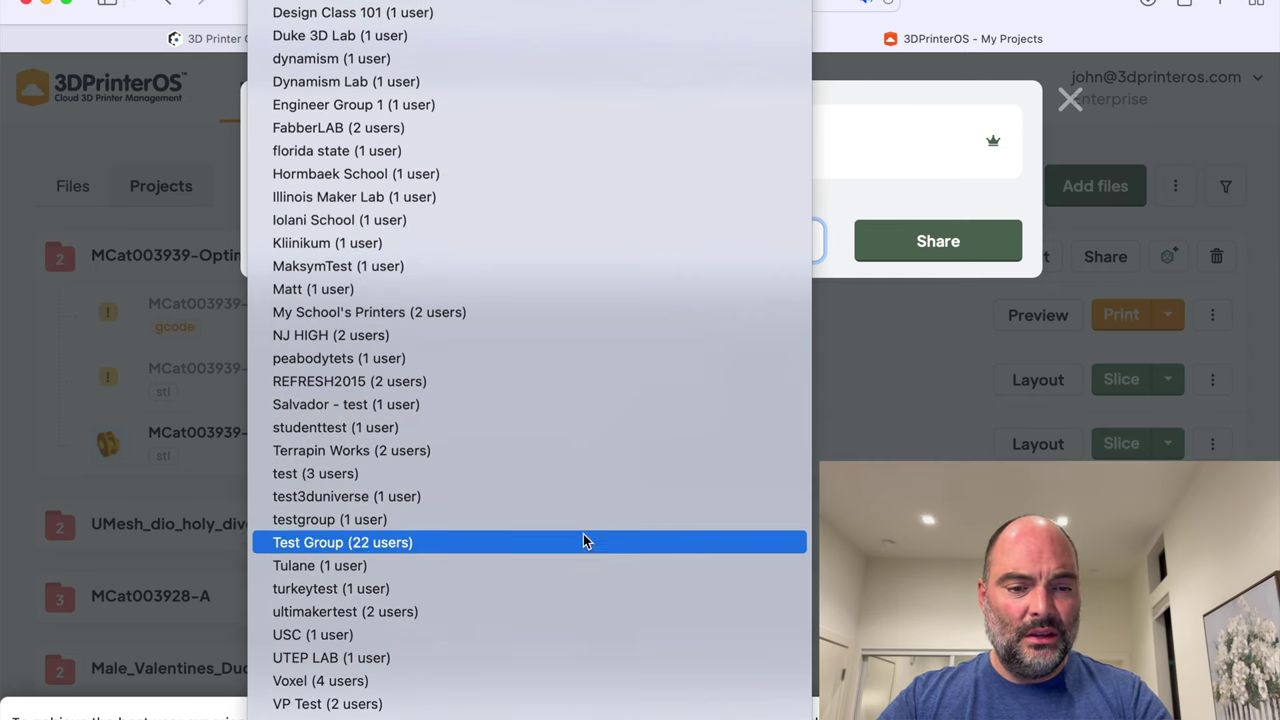
{"action": "scroll", "coordinate": [655, 270], "scroll_direction": "up", "scroll_amount": 5}
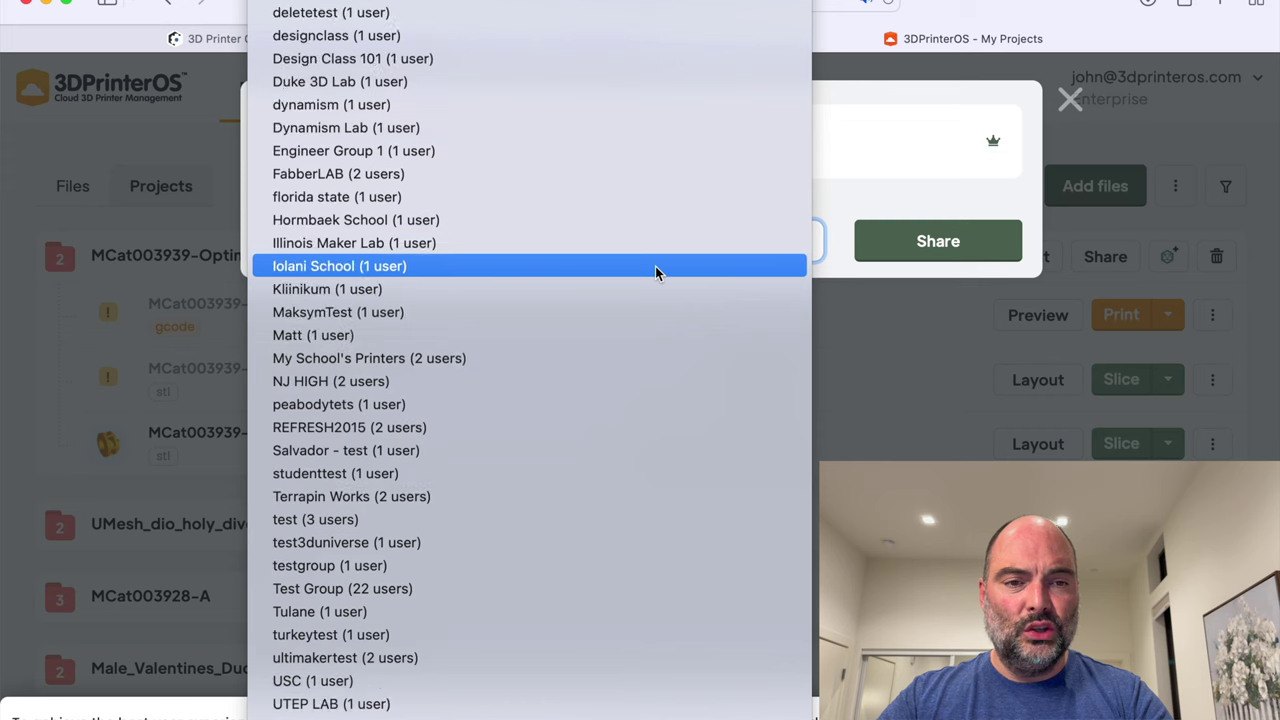
{"action": "left_click", "coordinate": [846, 205]}
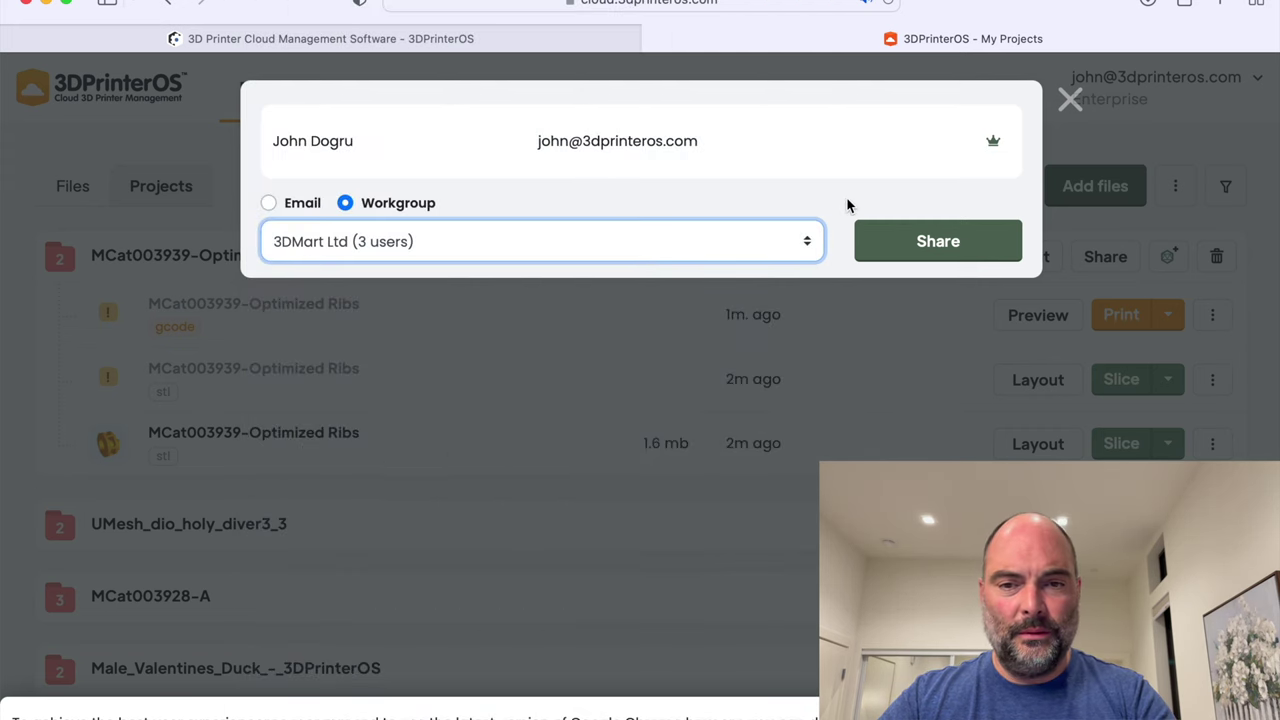
{"action": "left_click", "coordinate": [908, 241]}
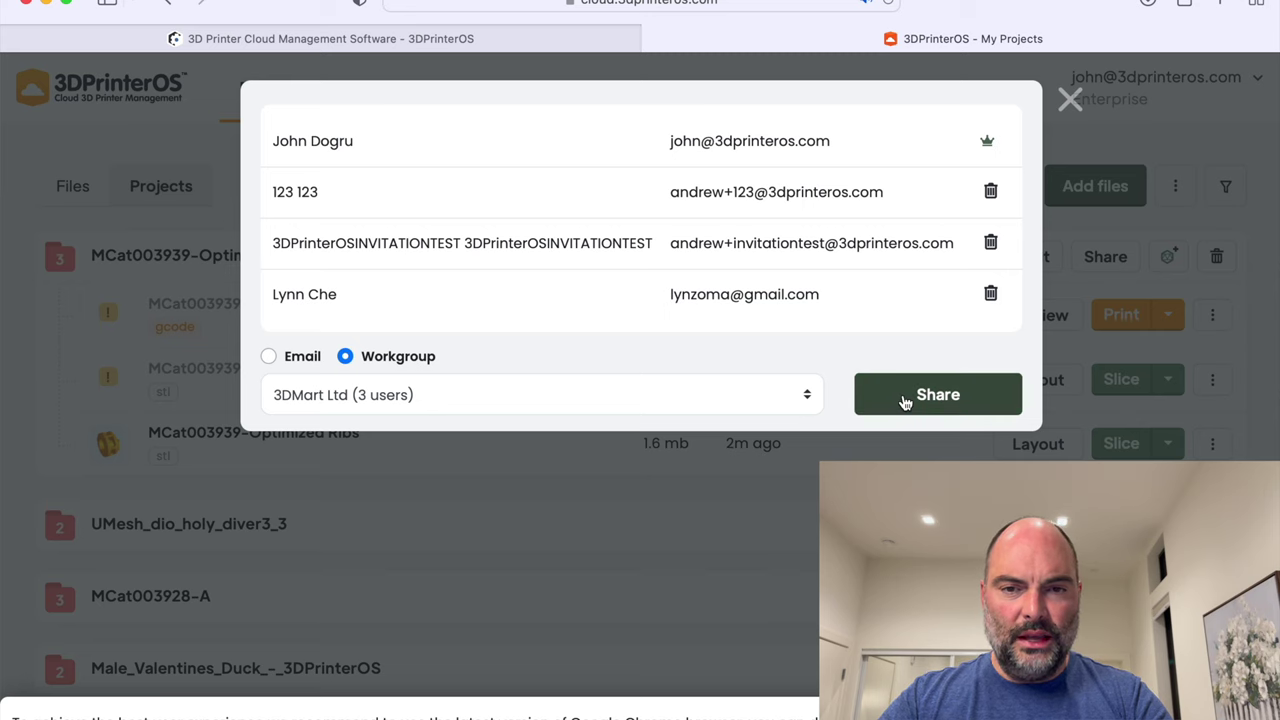
{"action": "left_click", "coordinate": [1070, 100]}
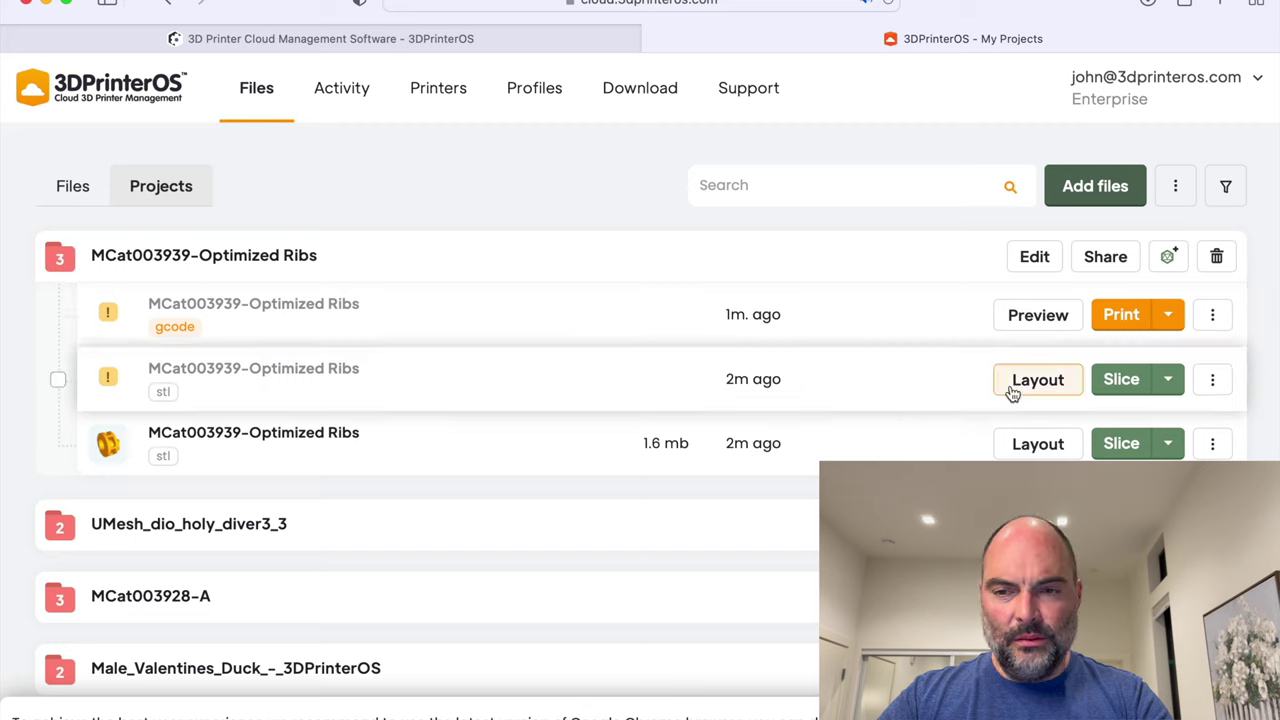
Set the gcode file's default slicing profile to Dremel $$ Standard (PLA) and save.
{"action": "left_click", "coordinate": [1212, 316]}
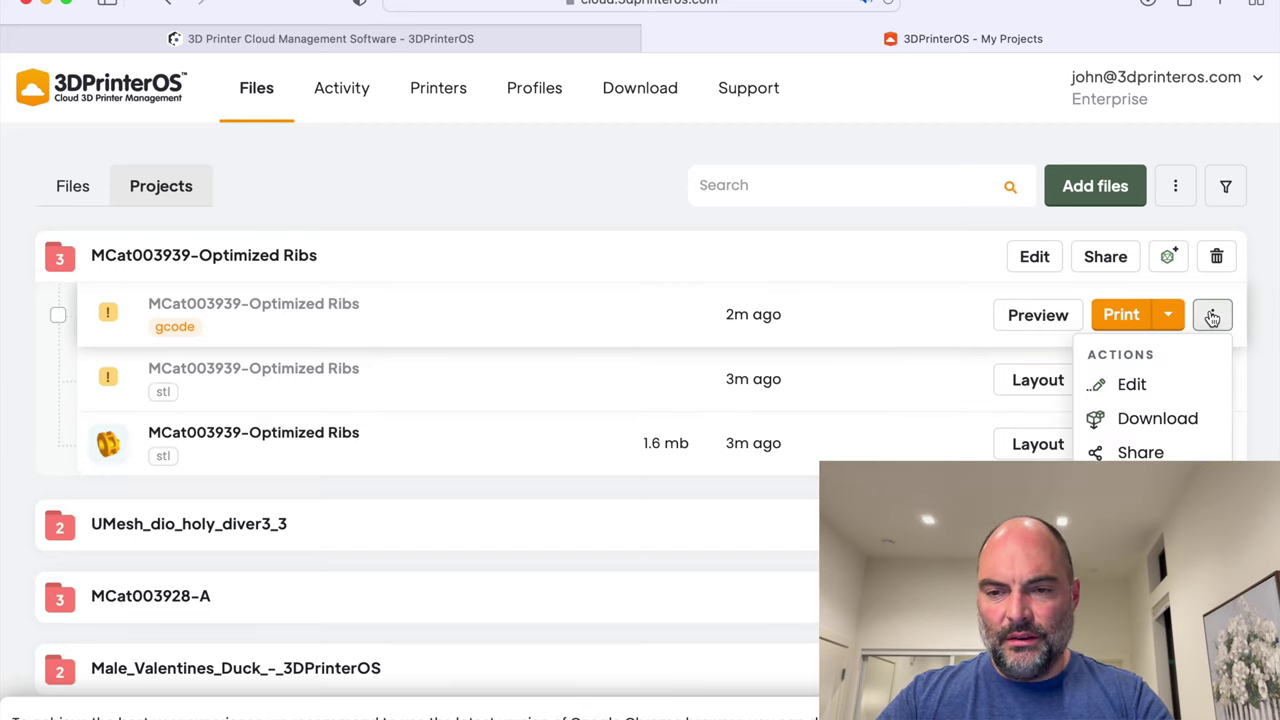
{"action": "left_click", "coordinate": [1150, 383]}
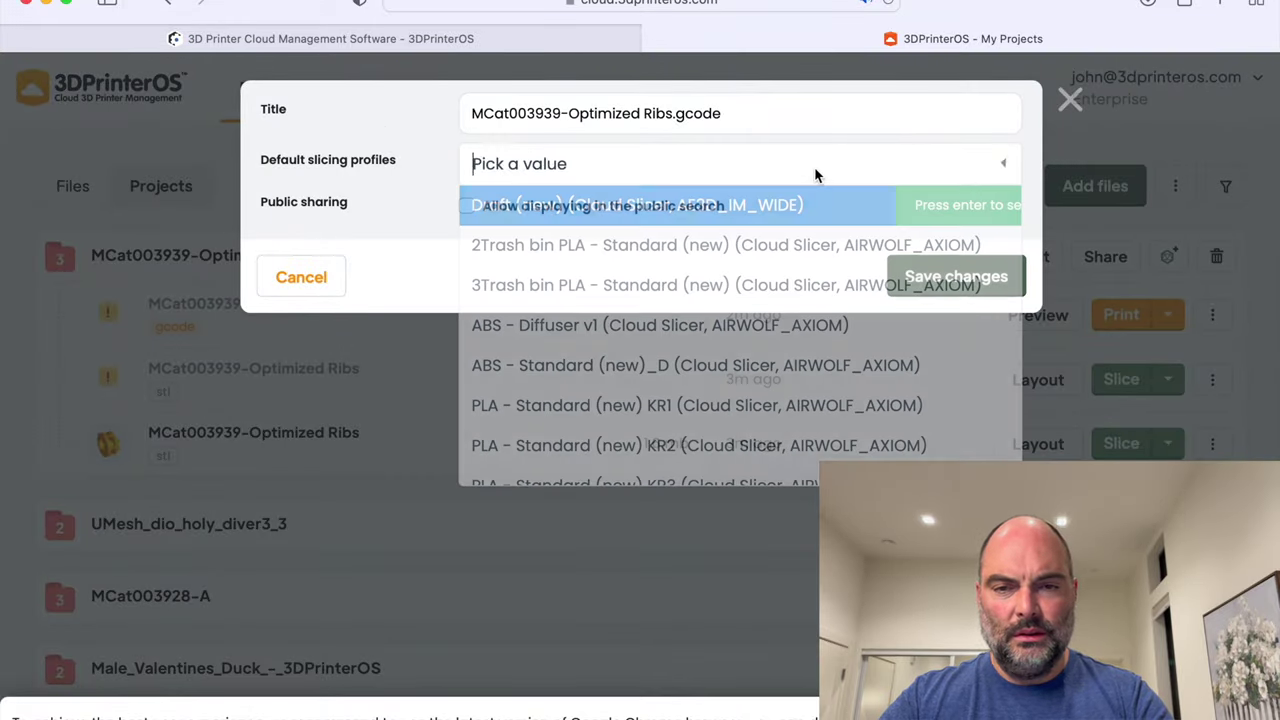
{"action": "left_click", "coordinate": [816, 172]}
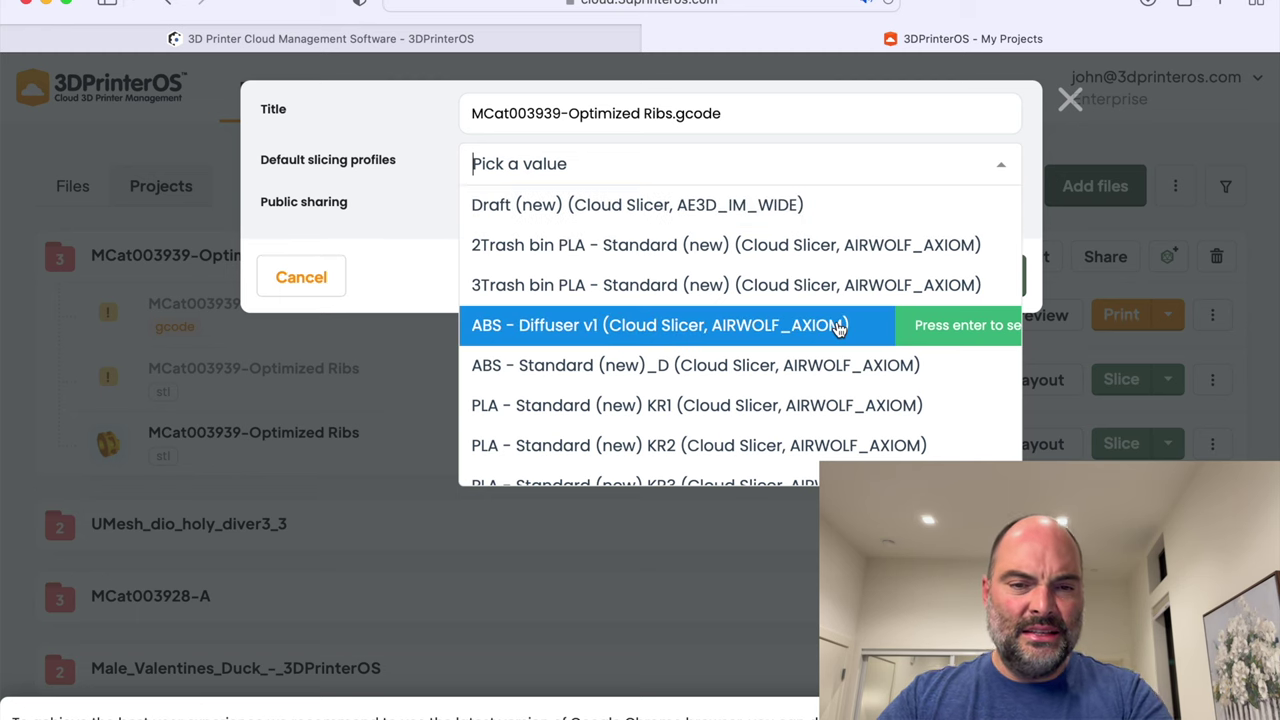
{"action": "scroll", "coordinate": [838, 325], "scroll_direction": "down", "scroll_amount": 2}
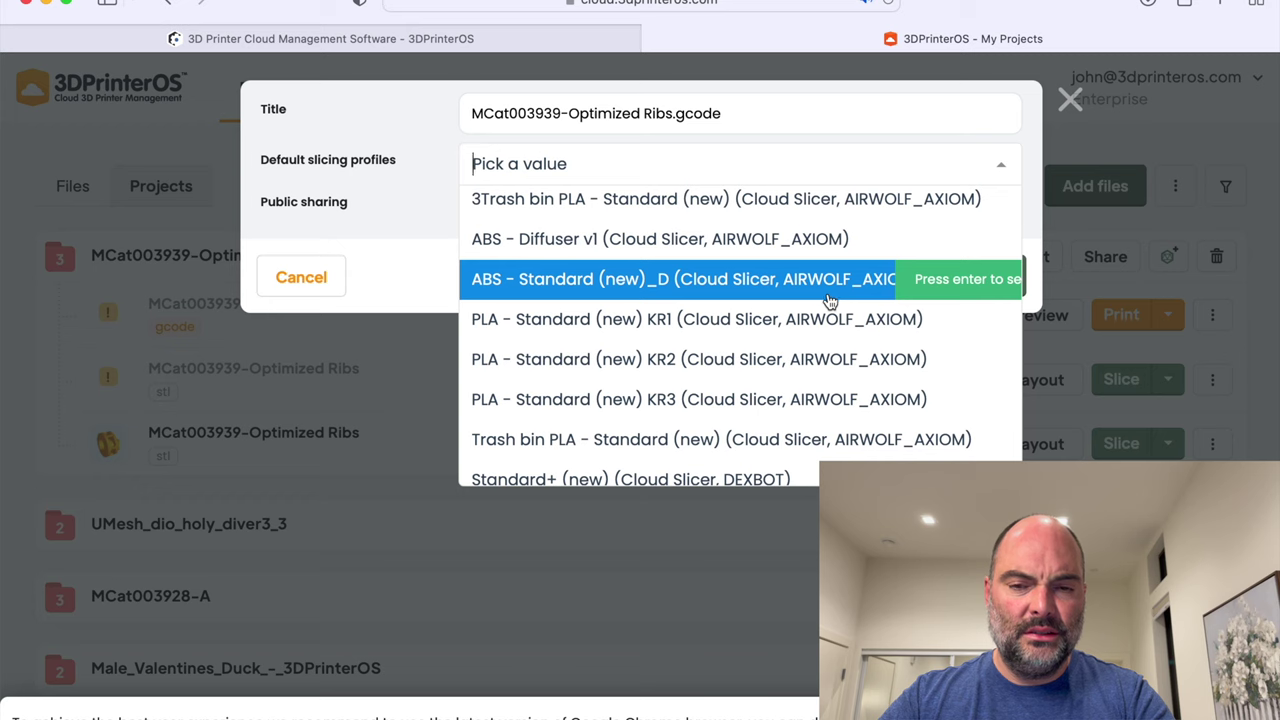
{"action": "scroll", "coordinate": [830, 300], "scroll_direction": "down", "scroll_amount": 3}
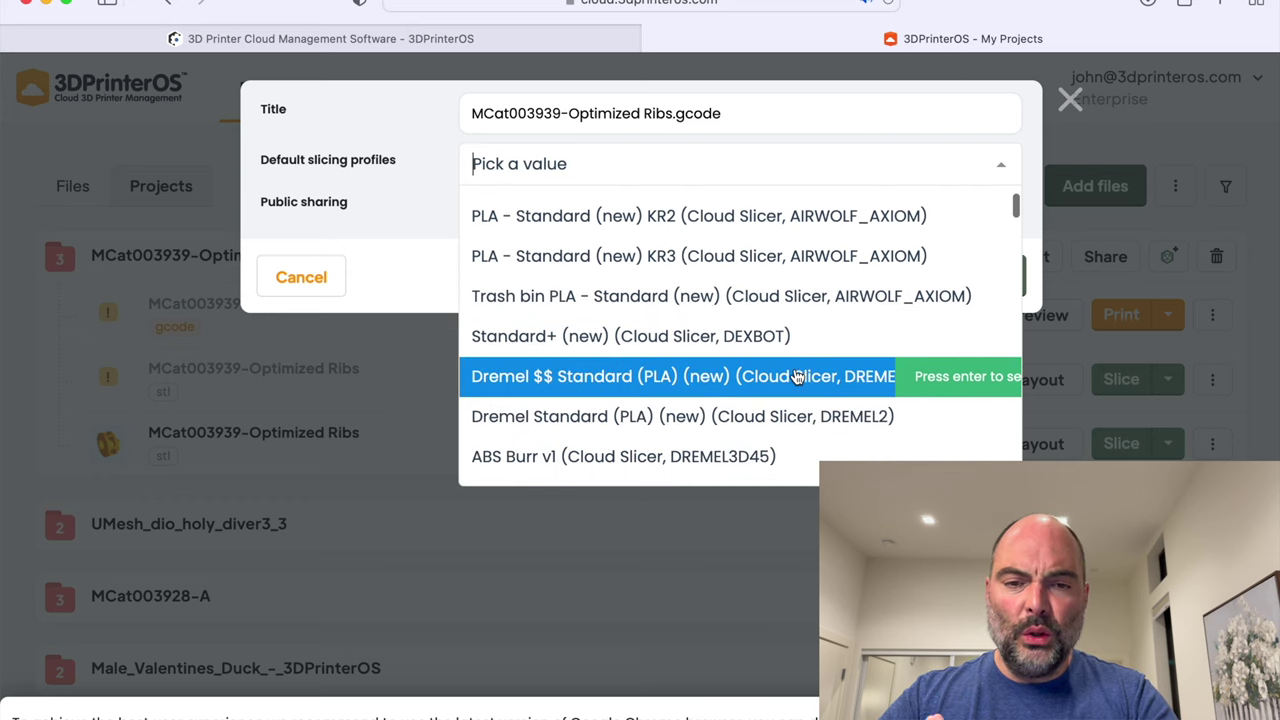
{"action": "left_click", "coordinate": [796, 377]}
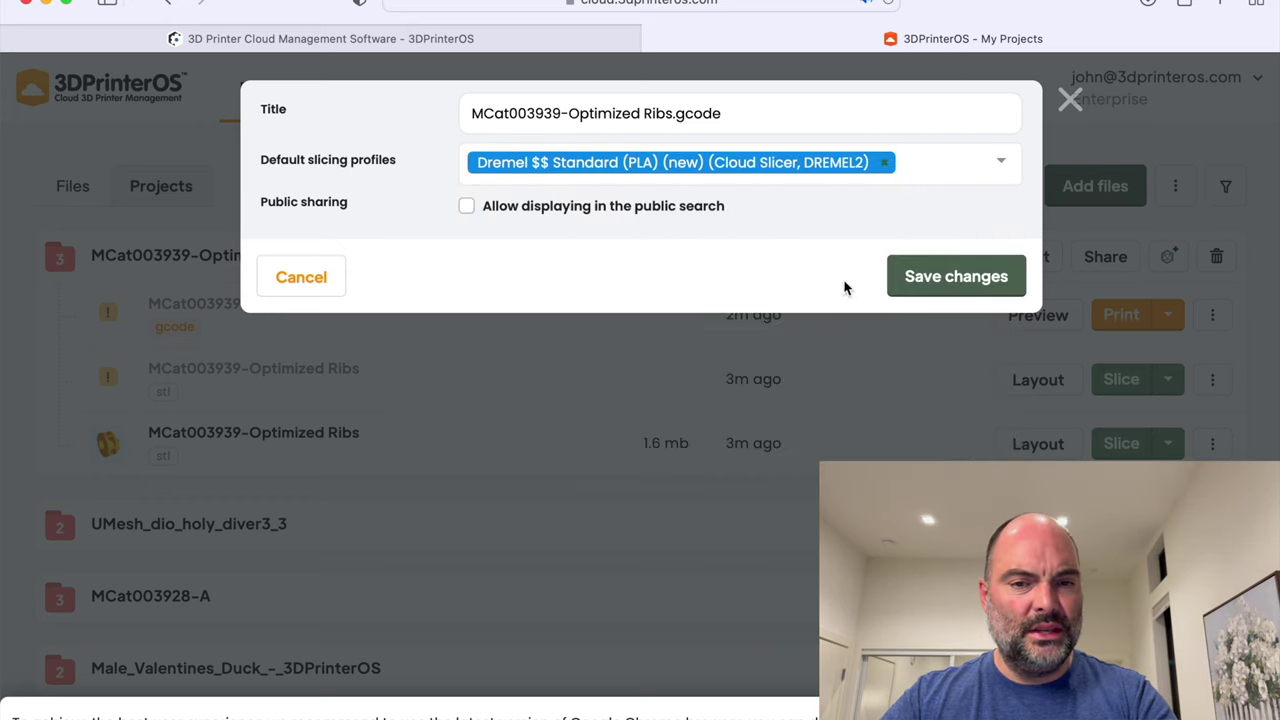
{"action": "left_click", "coordinate": [929, 283]}
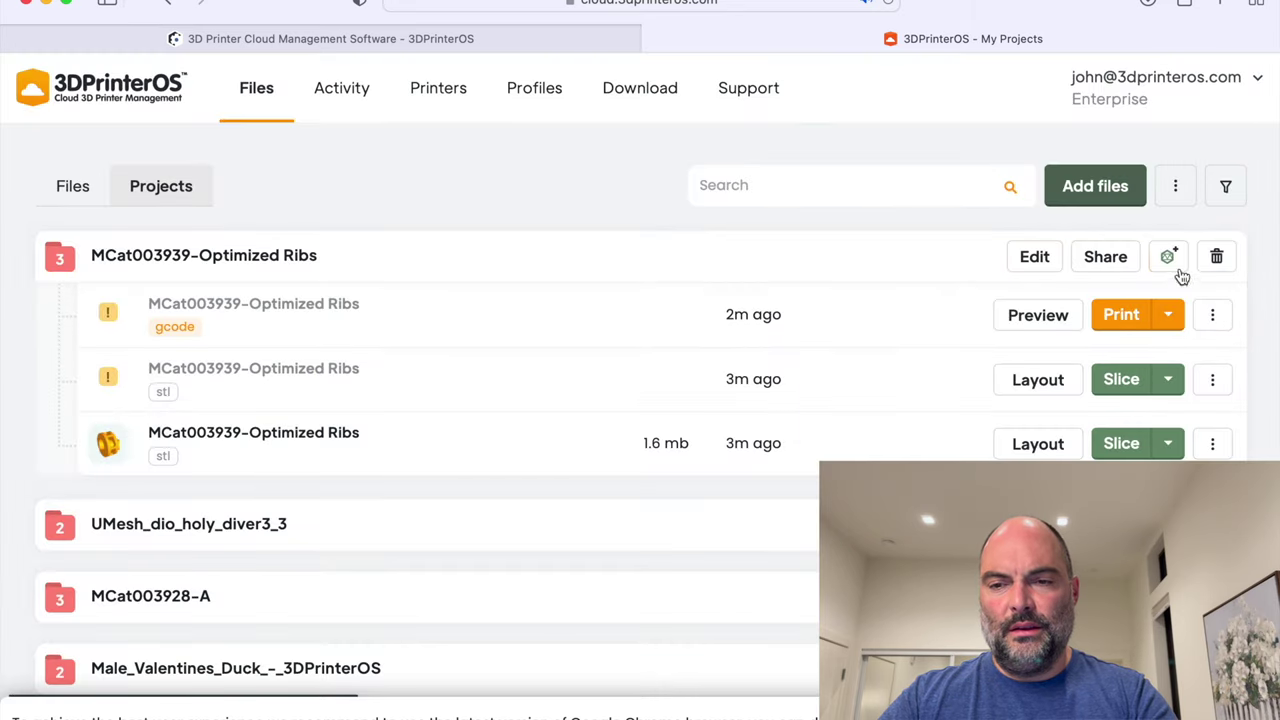
Start adding a file to Optimized Ribs, cancel it, then go to the Activity history.
{"action": "left_click", "coordinate": [1168, 260]}
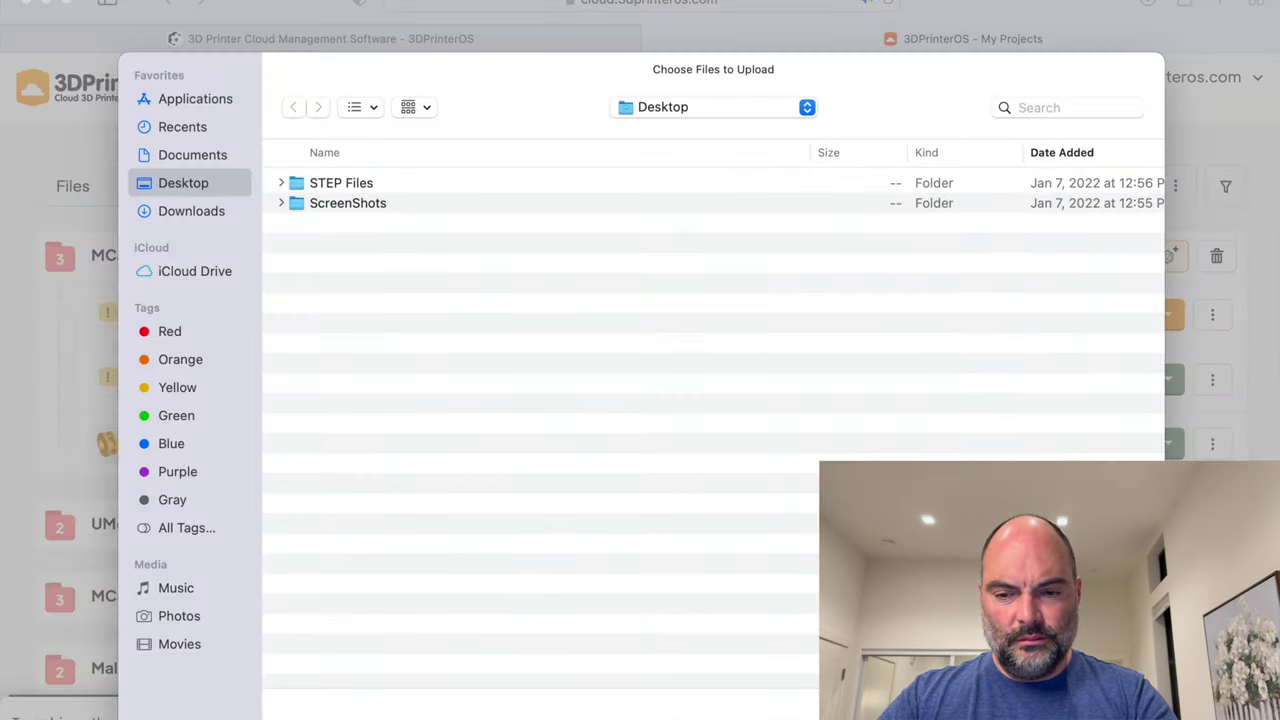
{"action": "key", "text": "Escape"}
{"action": "scroll", "coordinate": [960, 383], "scroll_direction": "down", "scroll_amount": 5}
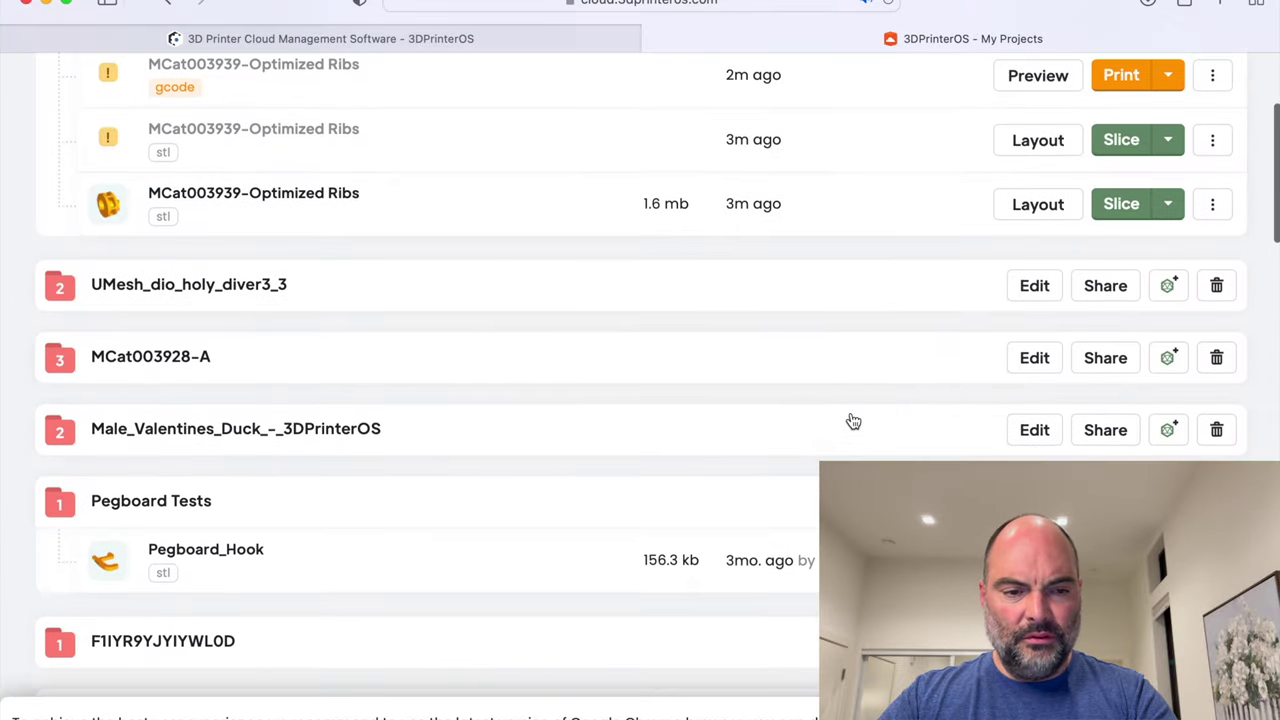
{"action": "scroll", "coordinate": [853, 421], "scroll_direction": "down", "scroll_amount": 10}
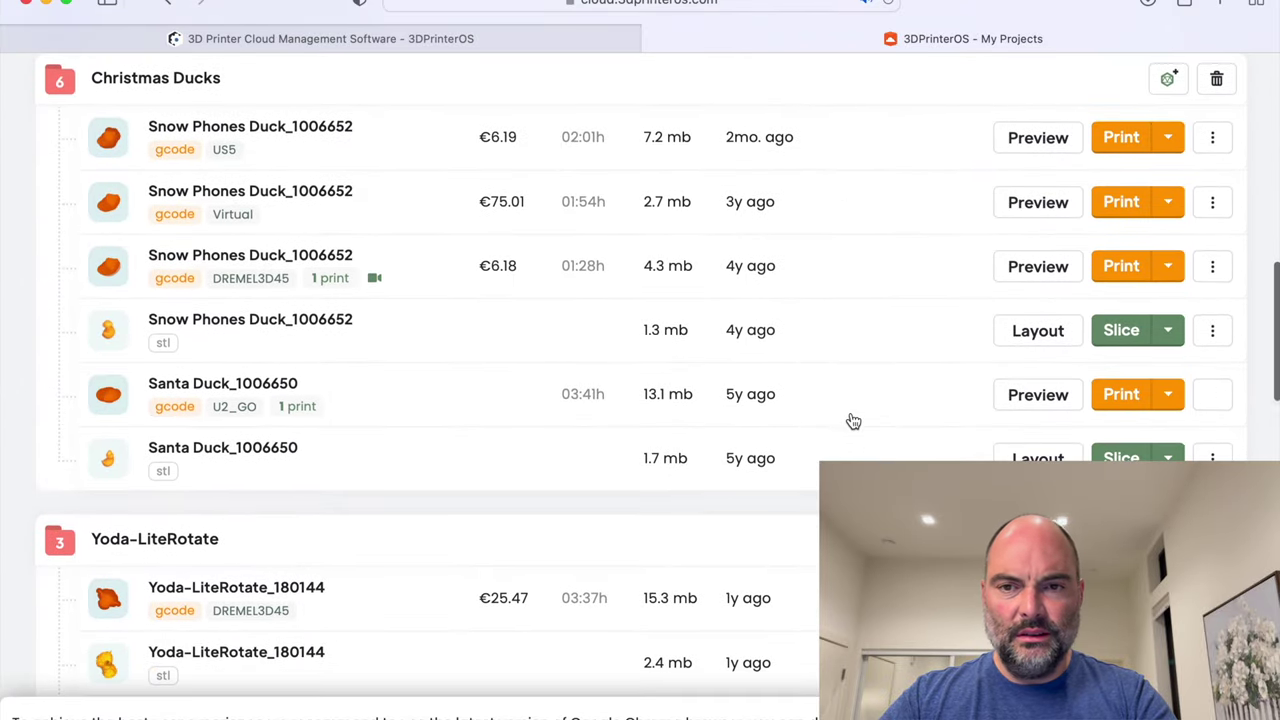
{"action": "scroll", "coordinate": [853, 421], "scroll_direction": "up", "scroll_amount": 15}
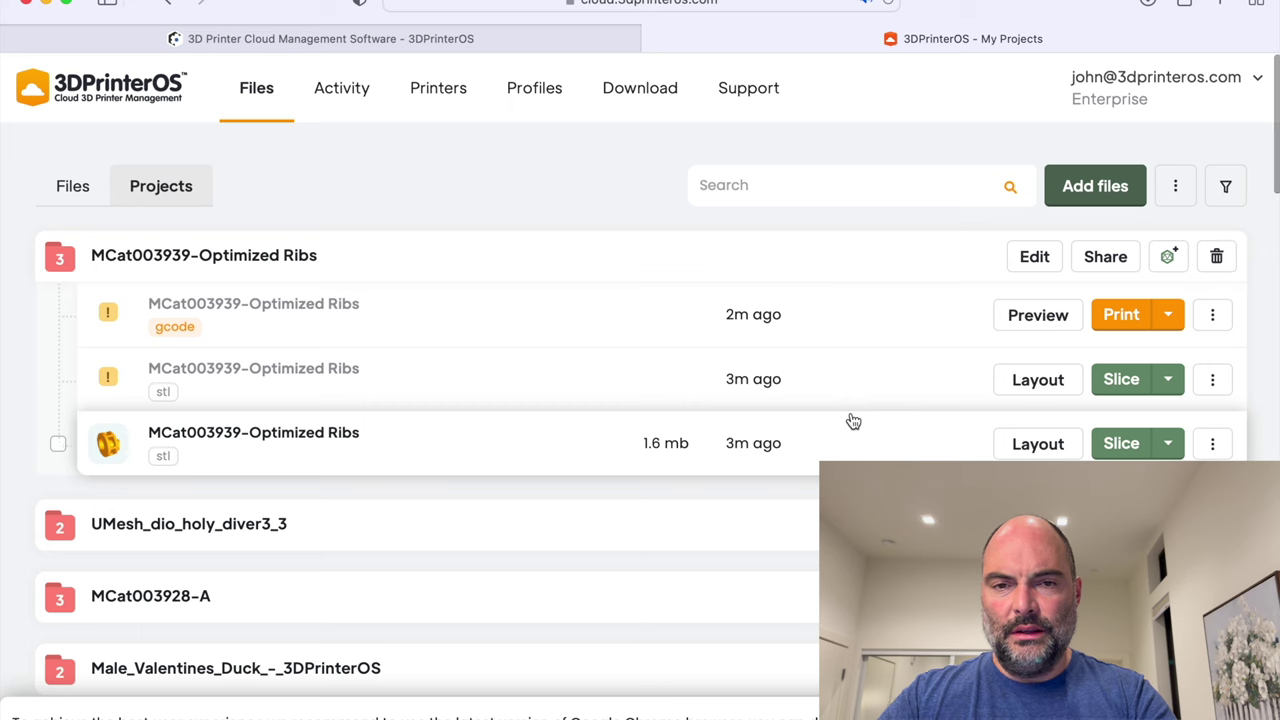
{"action": "left_click", "coordinate": [366, 104]}
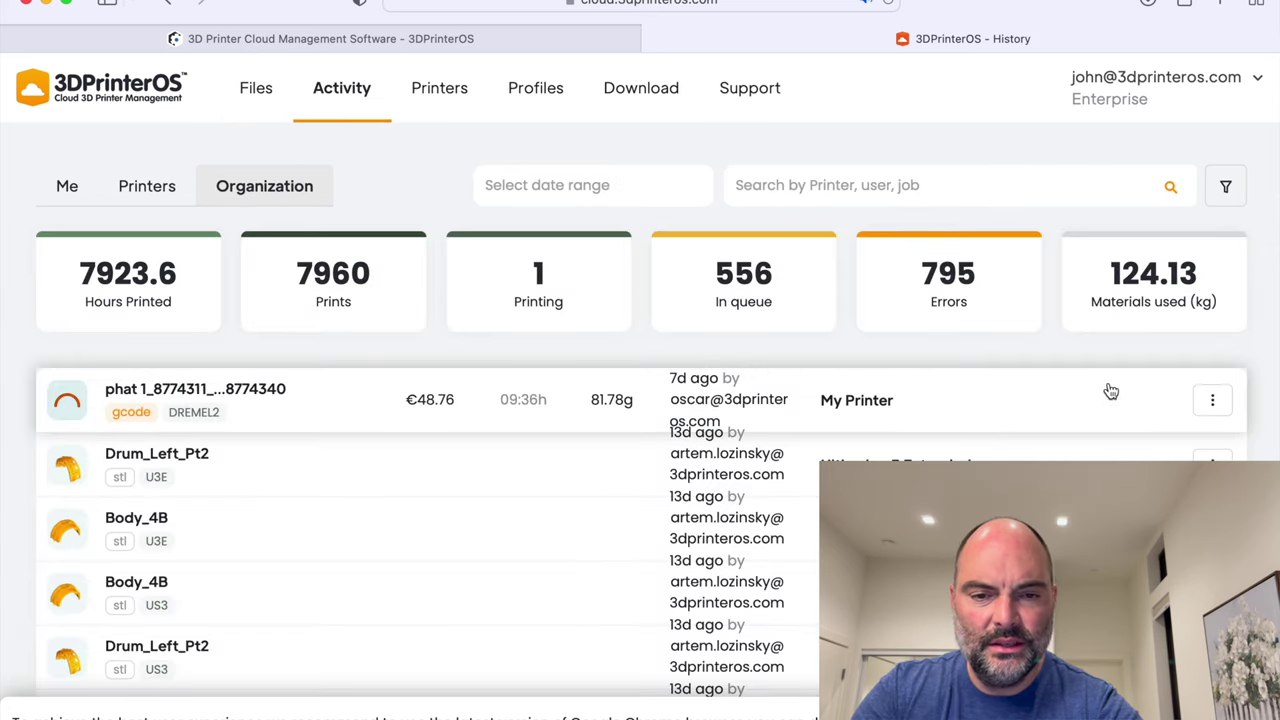
Zoom out the Activity page, browse the organization job list, and open the example_gzip timelapse.
{"action": "key", "text": "super+minus"}
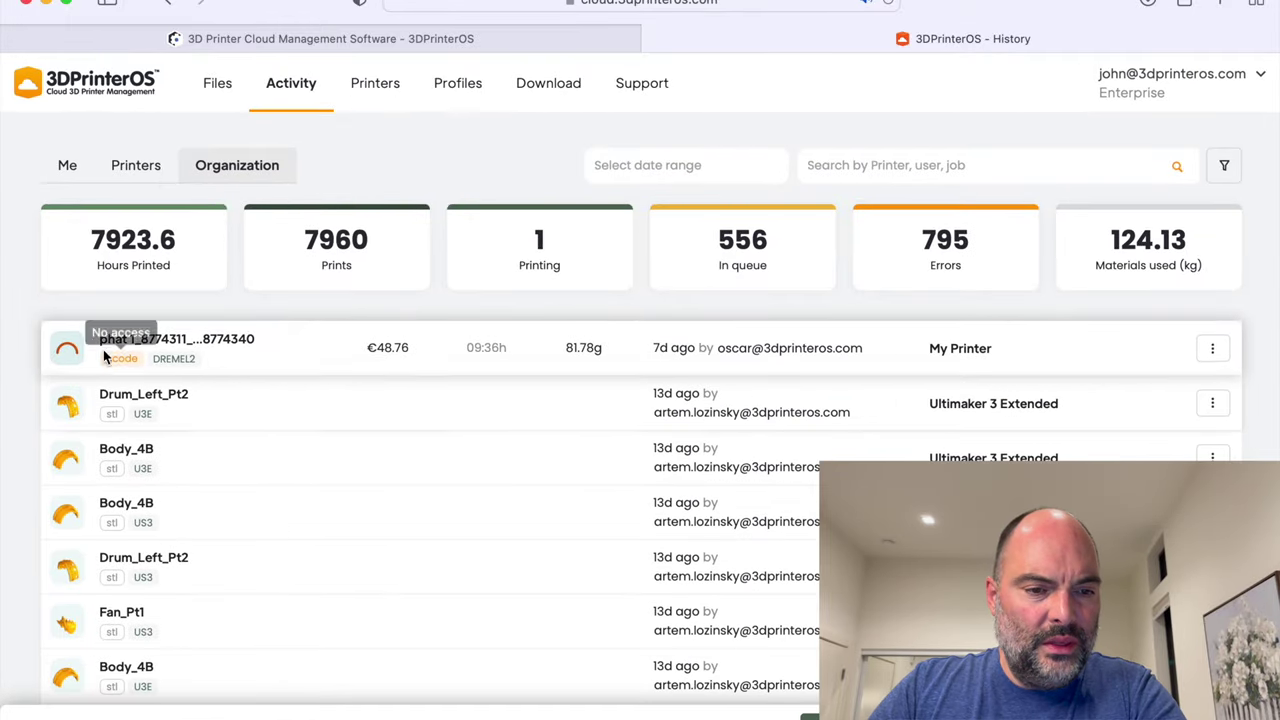
{"action": "mouse_move", "coordinate": [63, 410]}
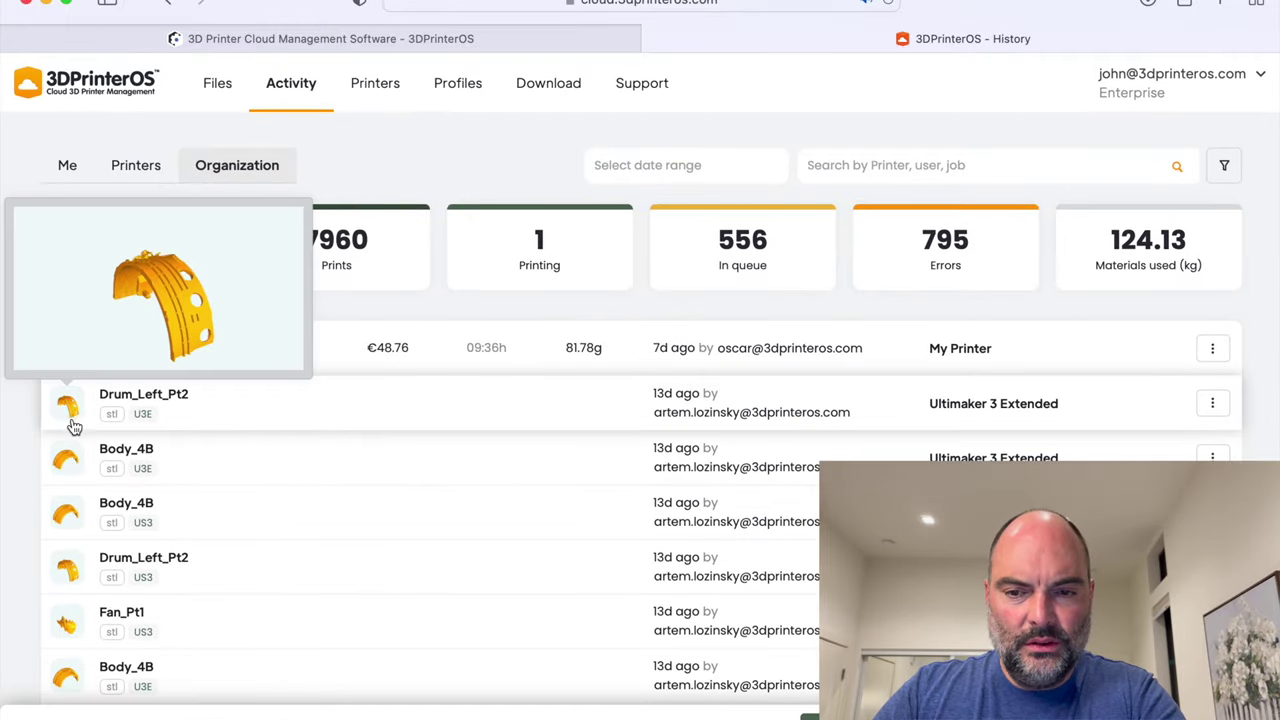
{"action": "scroll", "coordinate": [751, 443], "scroll_direction": "down", "scroll_amount": 1}
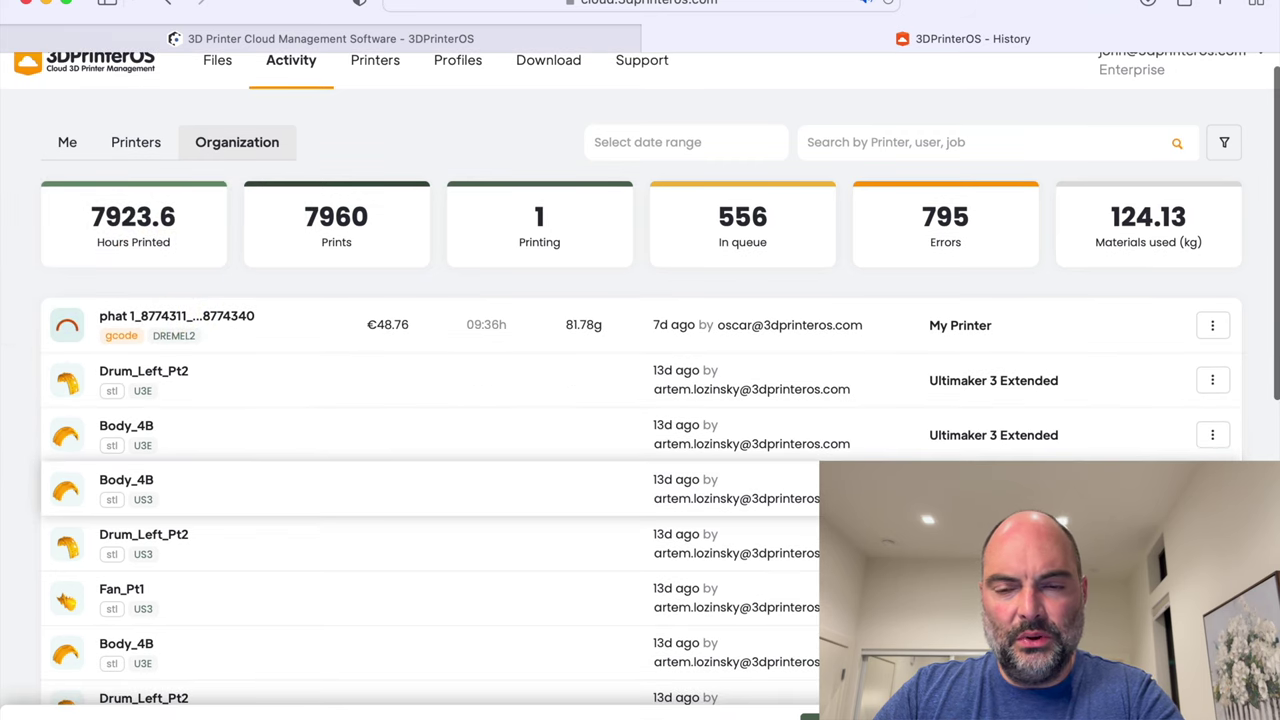
{"action": "scroll", "coordinate": [640, 400], "scroll_direction": "down", "scroll_amount": 10}
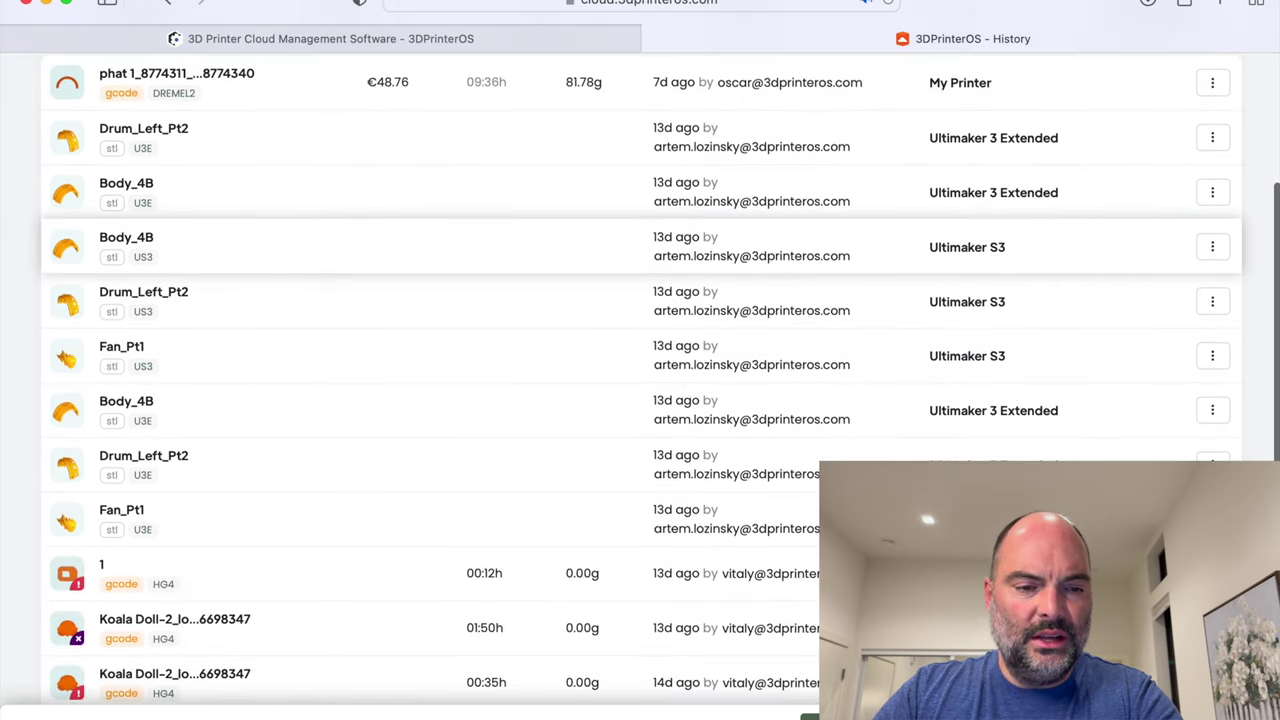
{"action": "scroll", "coordinate": [100, 300], "scroll_direction": "down", "scroll_amount": 13}
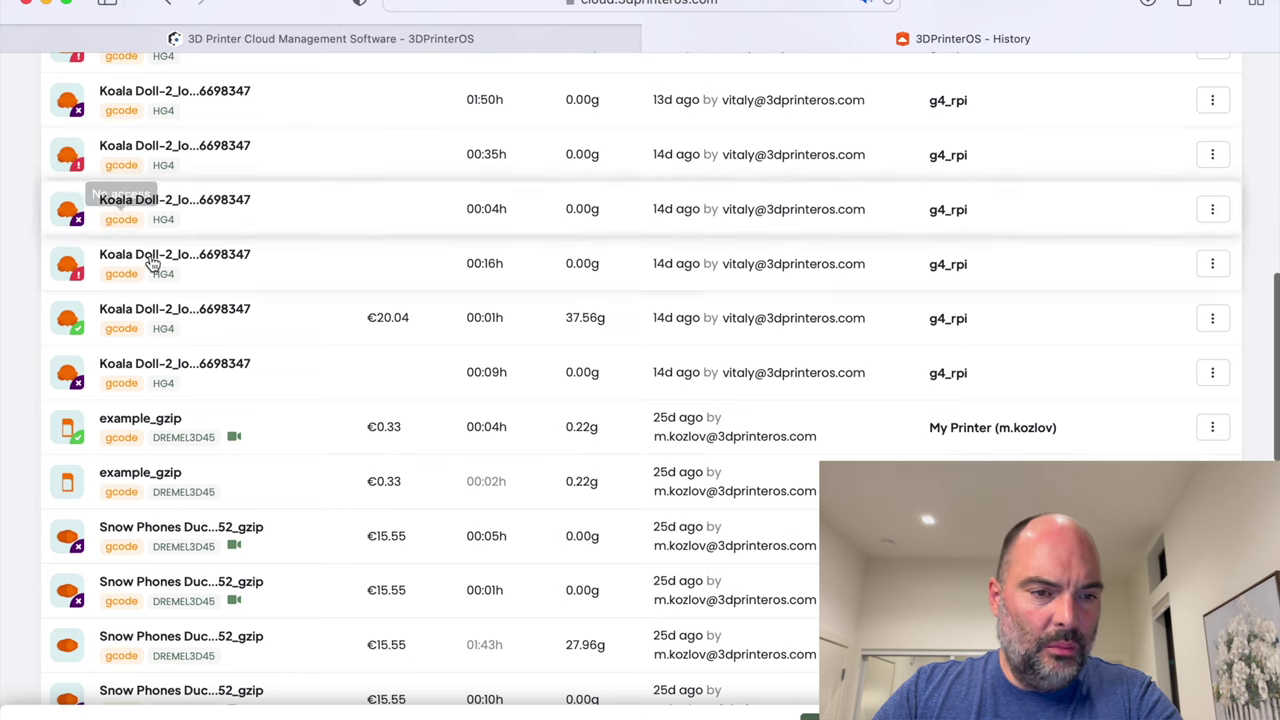
{"action": "mouse_move", "coordinate": [66, 265]}
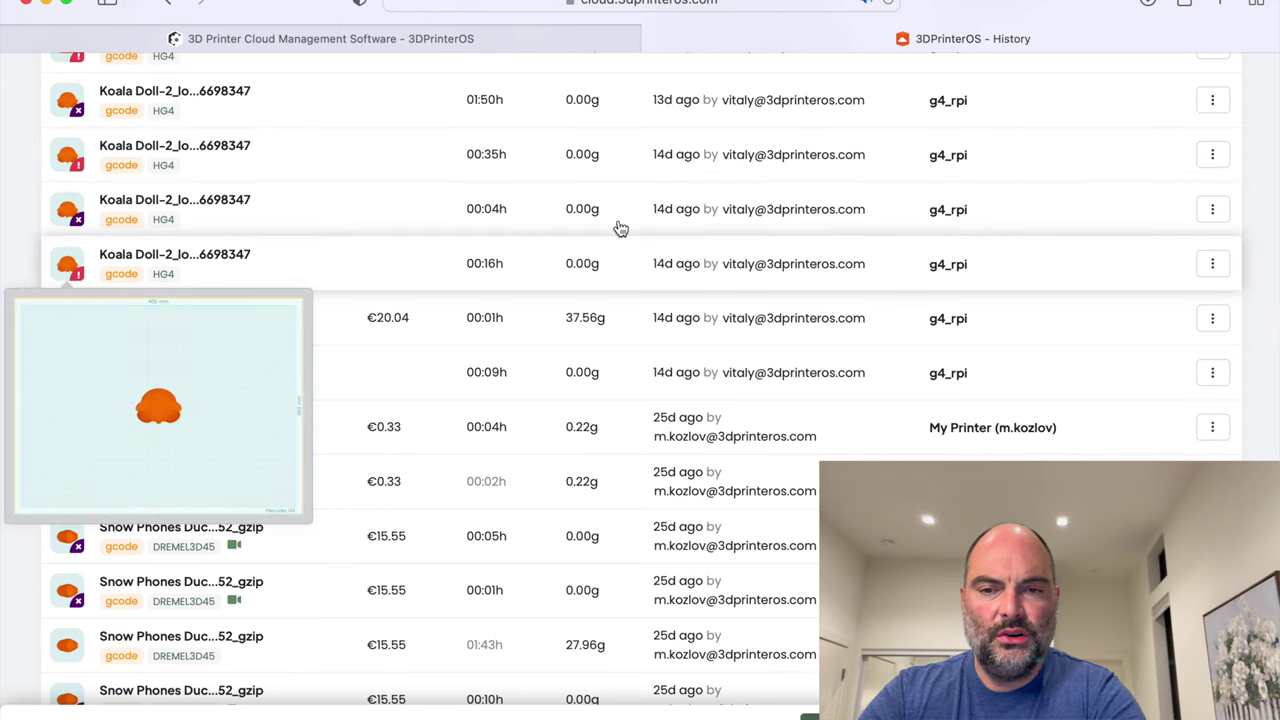
{"action": "scroll", "coordinate": [843, 279], "scroll_direction": "down", "scroll_amount": 10}
{"action": "scroll", "coordinate": [843, 281], "scroll_direction": "down", "scroll_amount": 2}
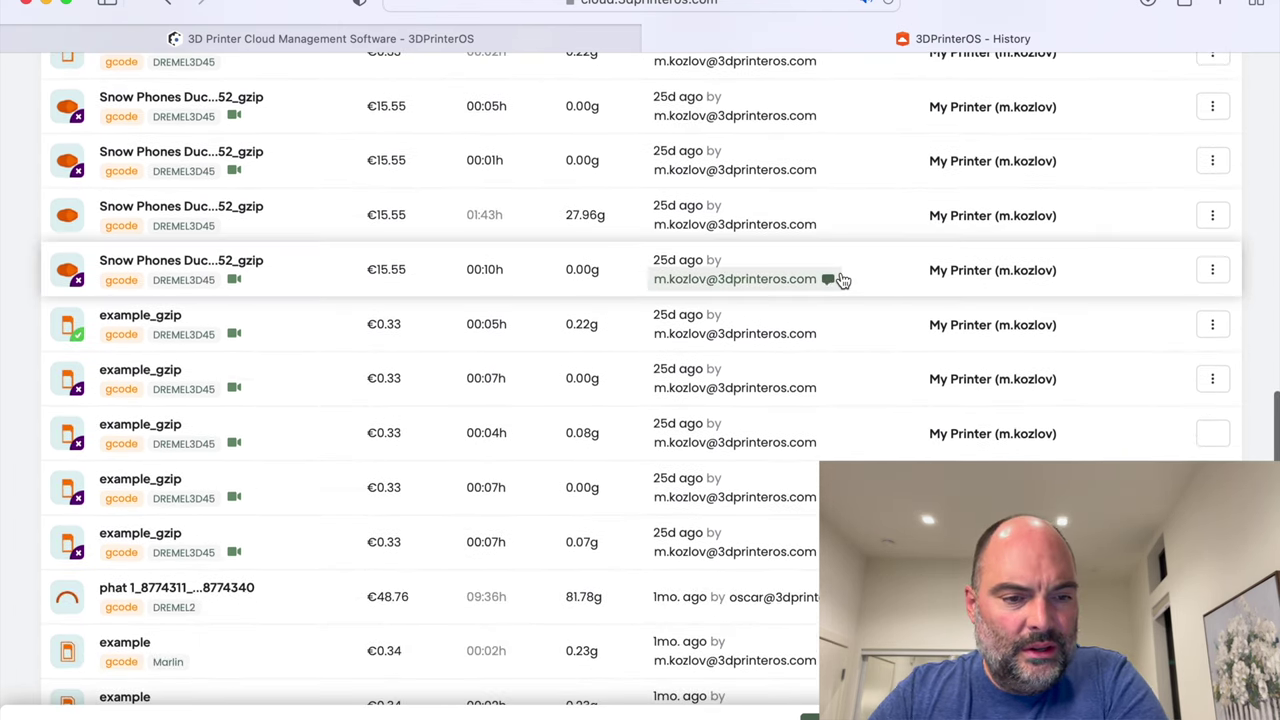
{"action": "scroll", "coordinate": [843, 281], "scroll_direction": "down", "scroll_amount": 12}
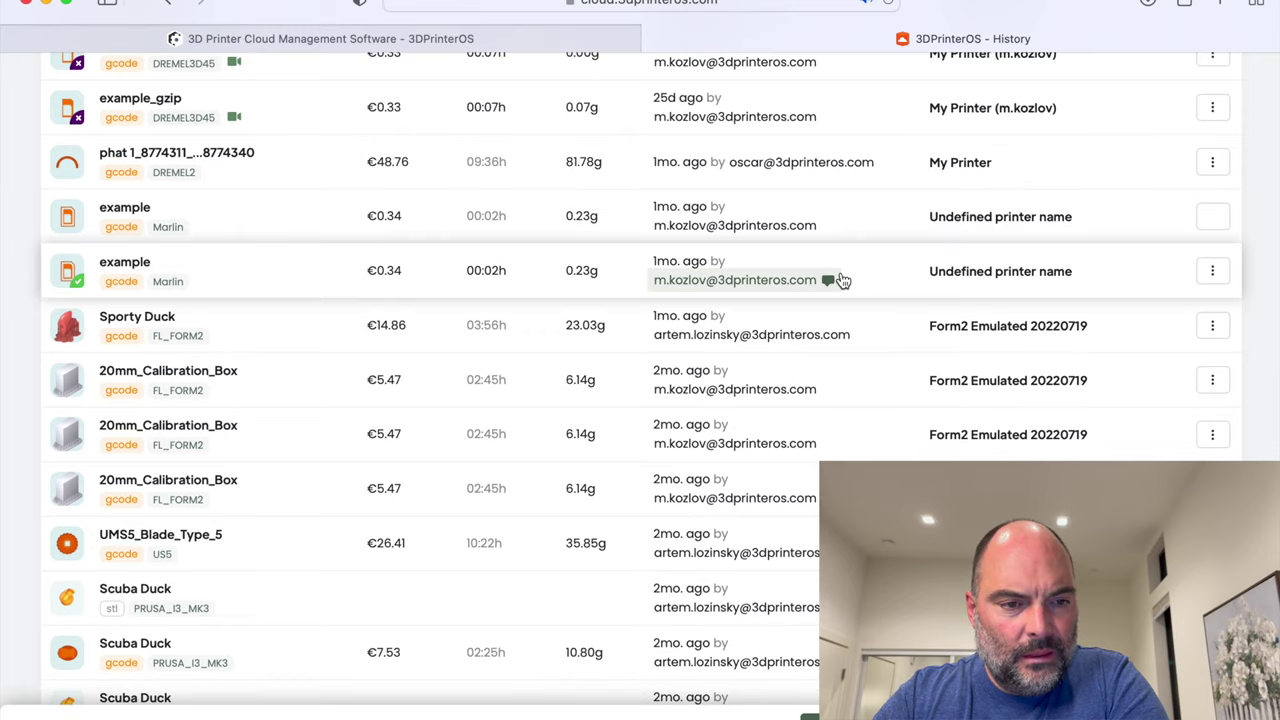
{"action": "scroll", "coordinate": [840, 277], "scroll_direction": "up", "scroll_amount": 4}
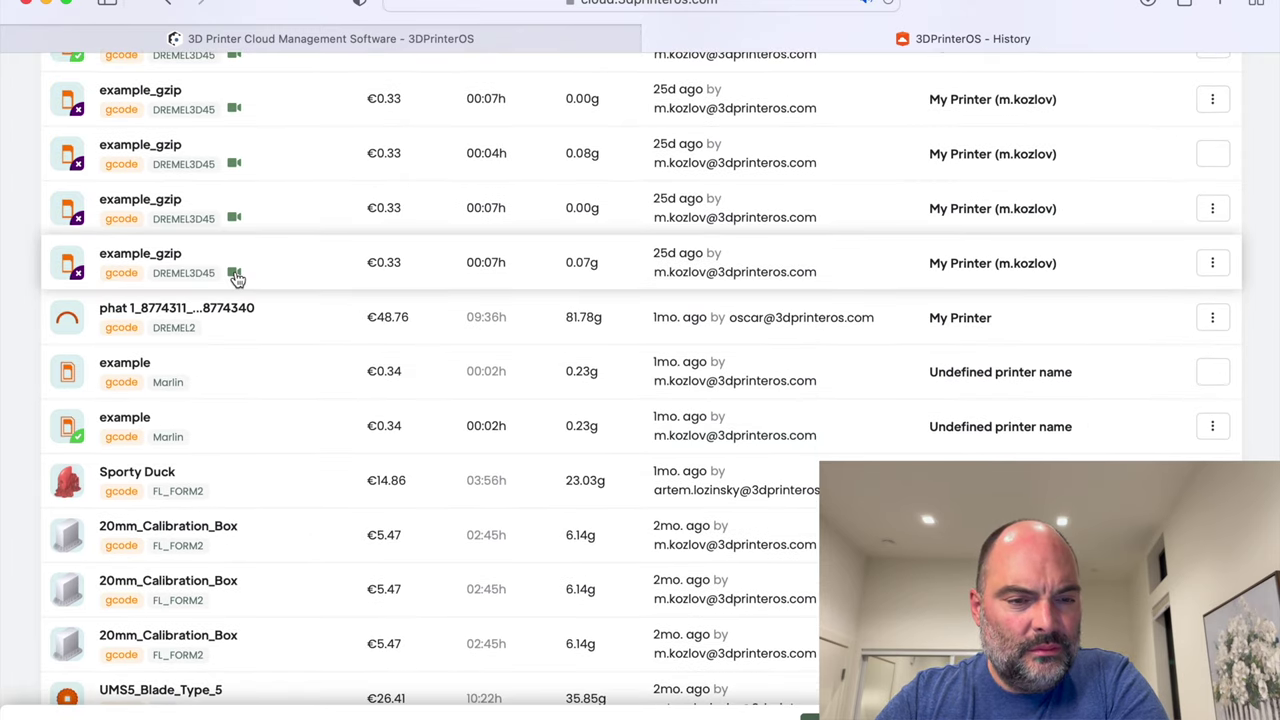
{"action": "left_click", "coordinate": [235, 274]}
{"action": "left_click", "coordinate": [634, 263]}
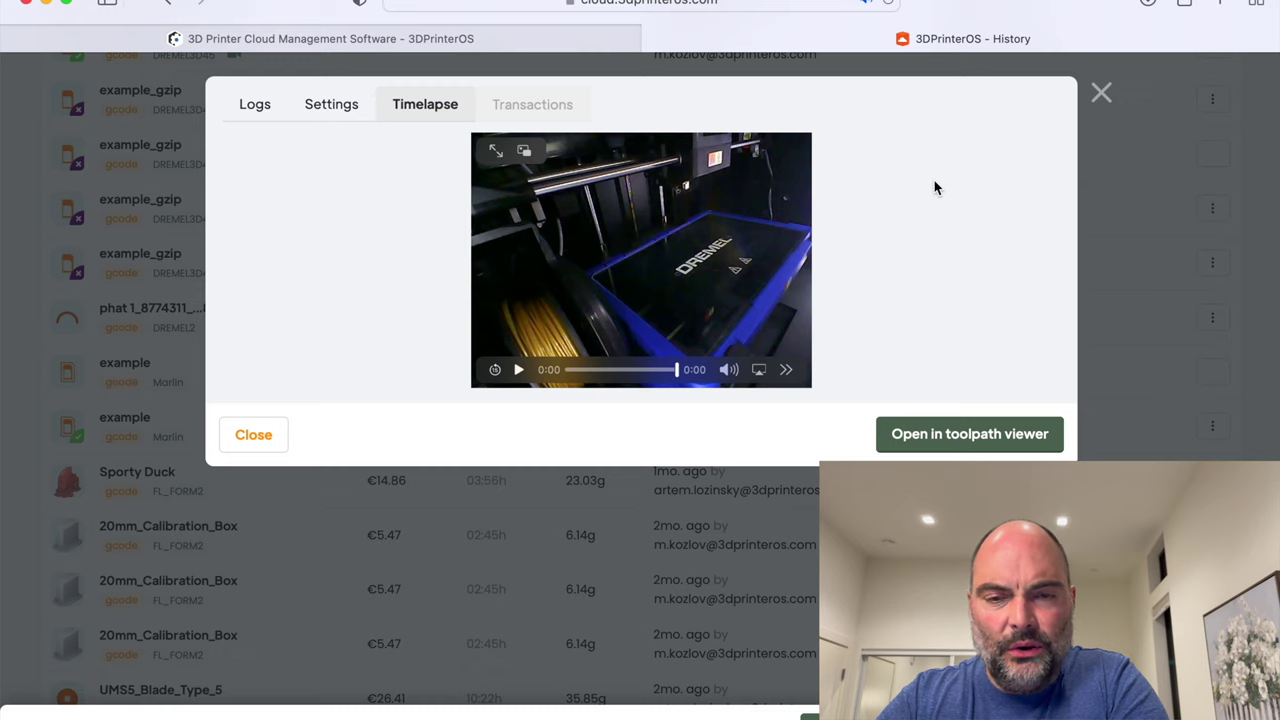
{"action": "left_click", "coordinate": [1101, 95]}
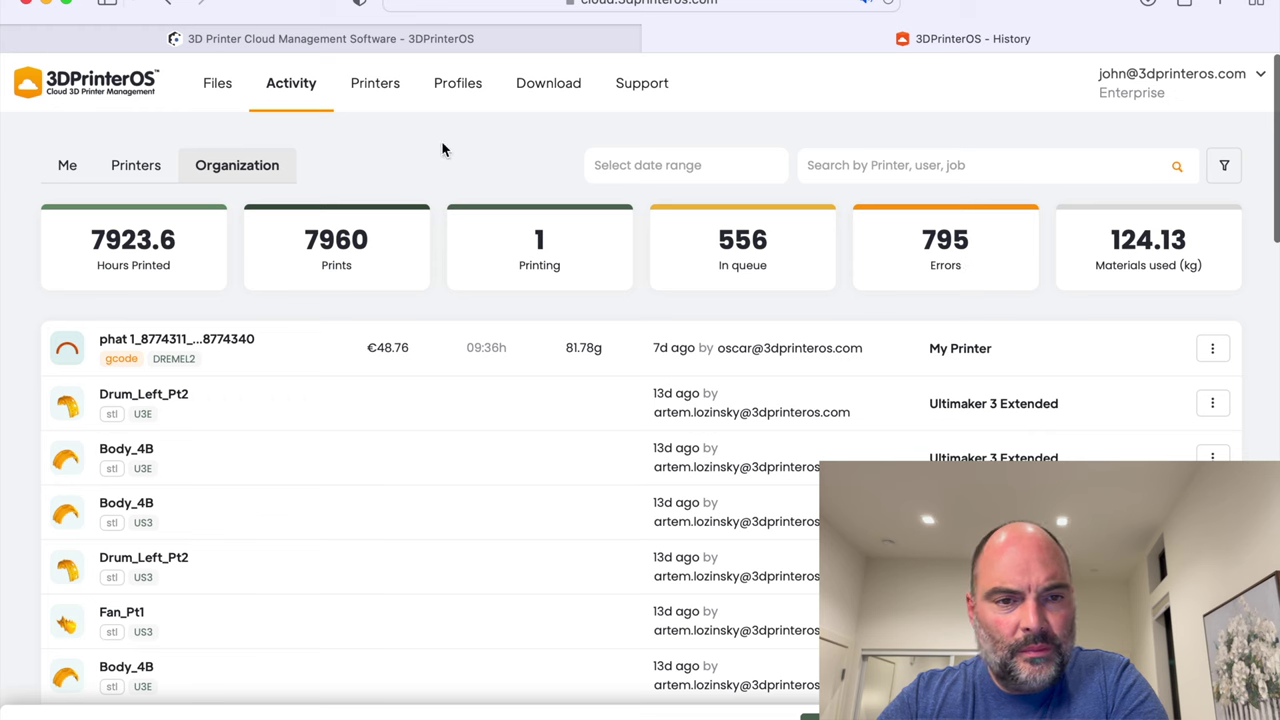
{"action": "left_click", "coordinate": [149, 165]}
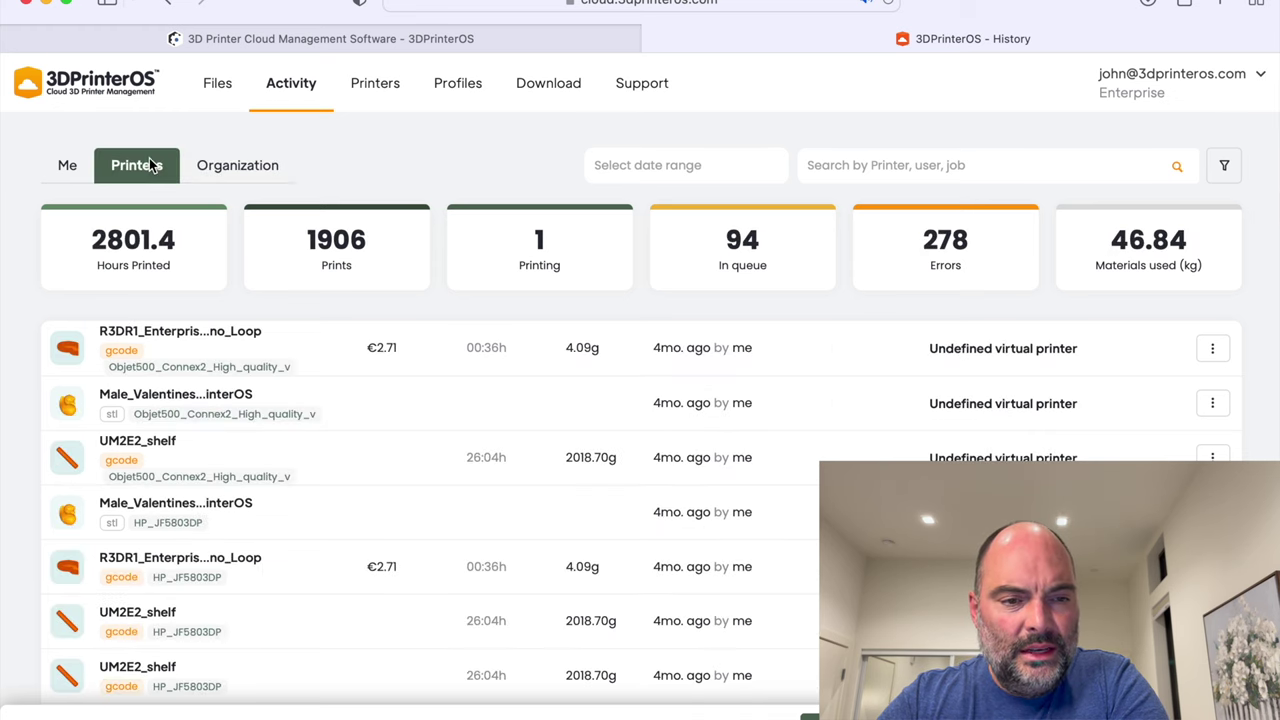
Show printer-only activity stats (2801.4 hours, 1906 prints), then enter the Super Admin statistics area.
{"action": "left_click", "coordinate": [208, 162]}
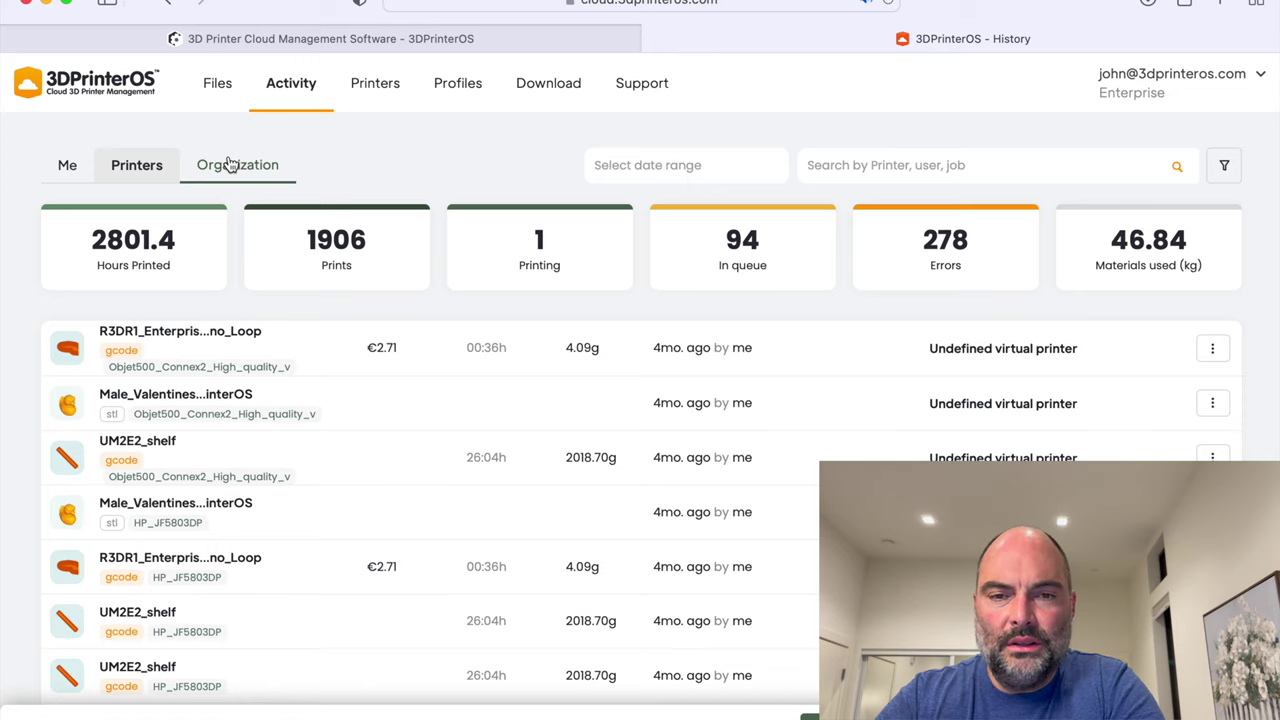
{"action": "left_click", "coordinate": [1264, 76]}
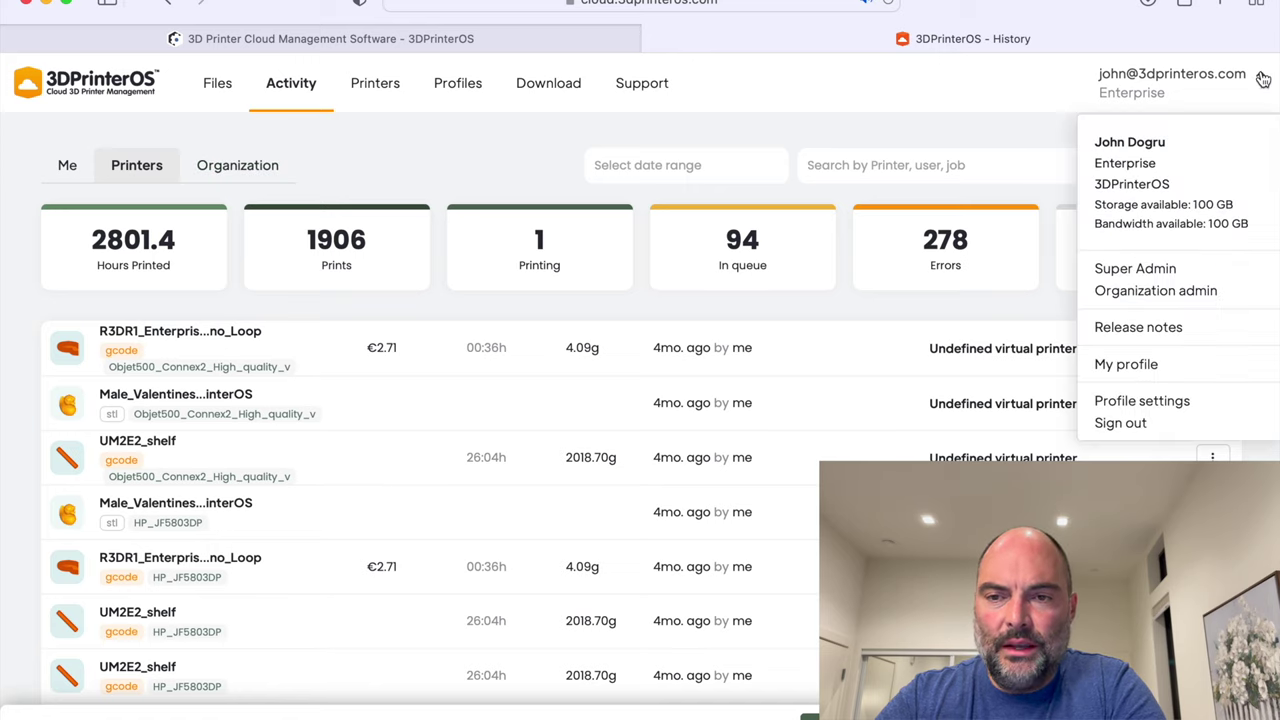
{"action": "left_click", "coordinate": [1130, 270]}
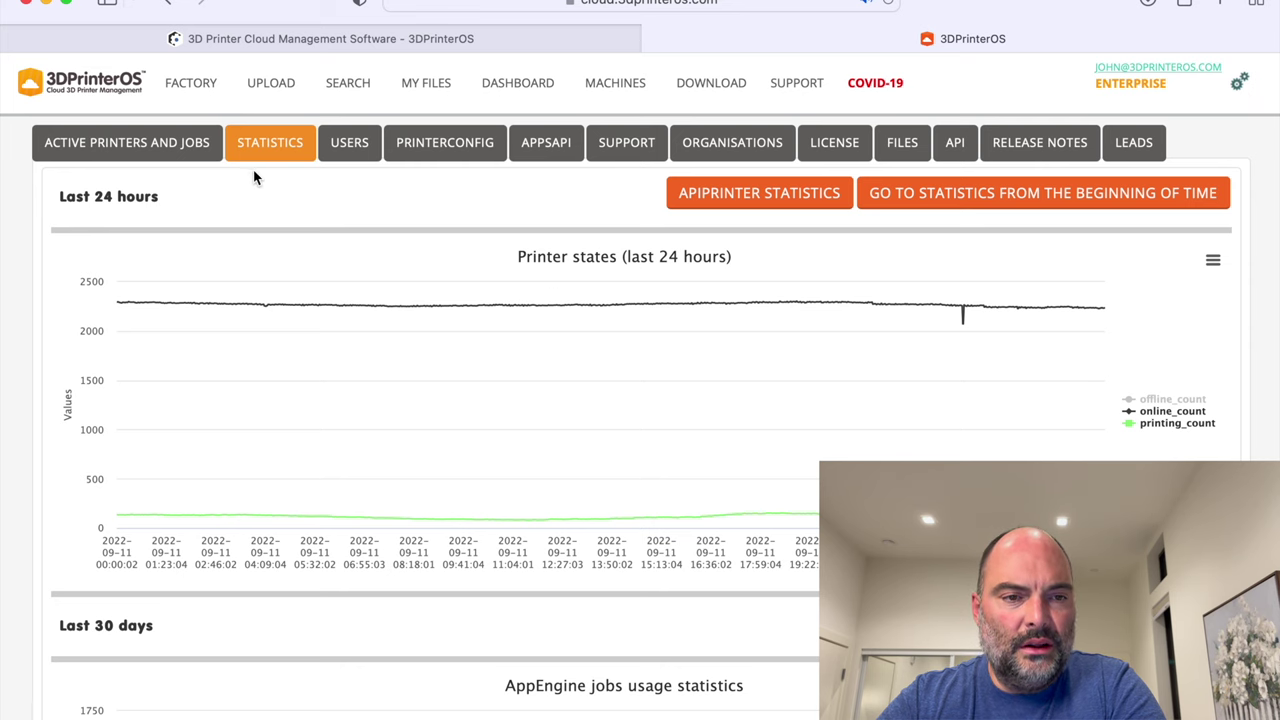
{"action": "scroll", "coordinate": [555, 330], "scroll_direction": "down", "scroll_amount": 5}
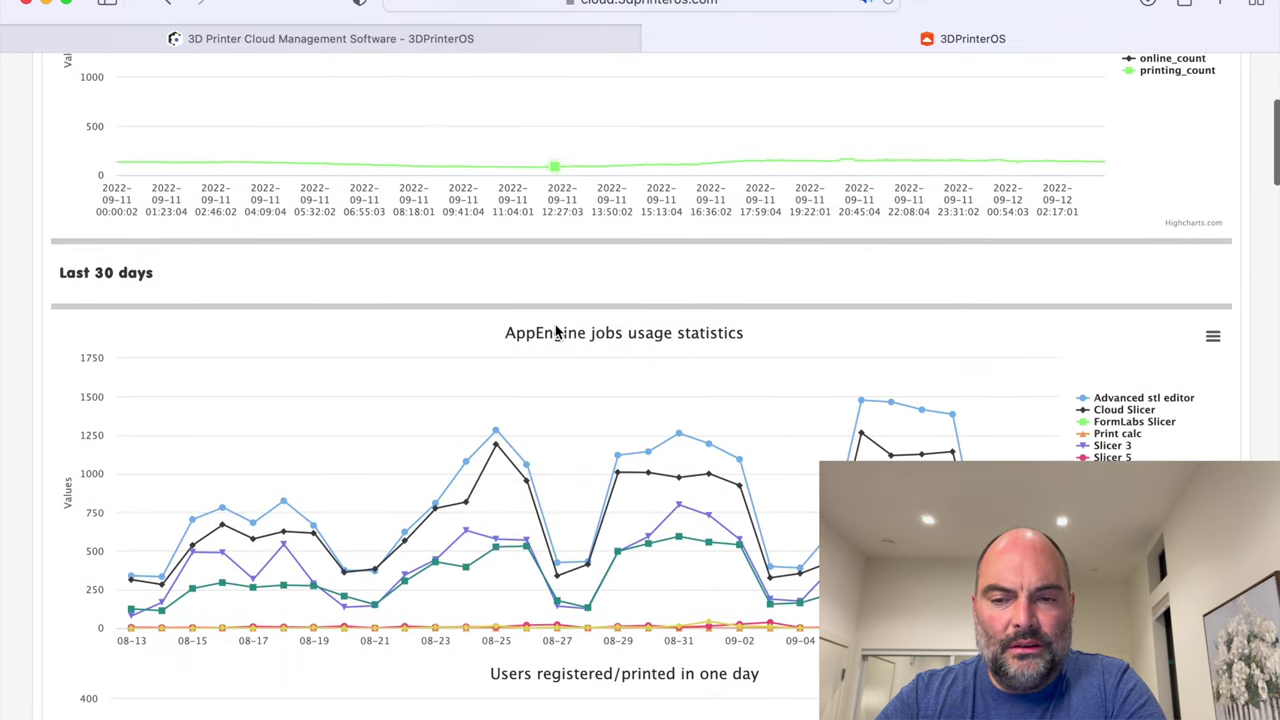
{"action": "mouse_move", "coordinate": [948, 452]}
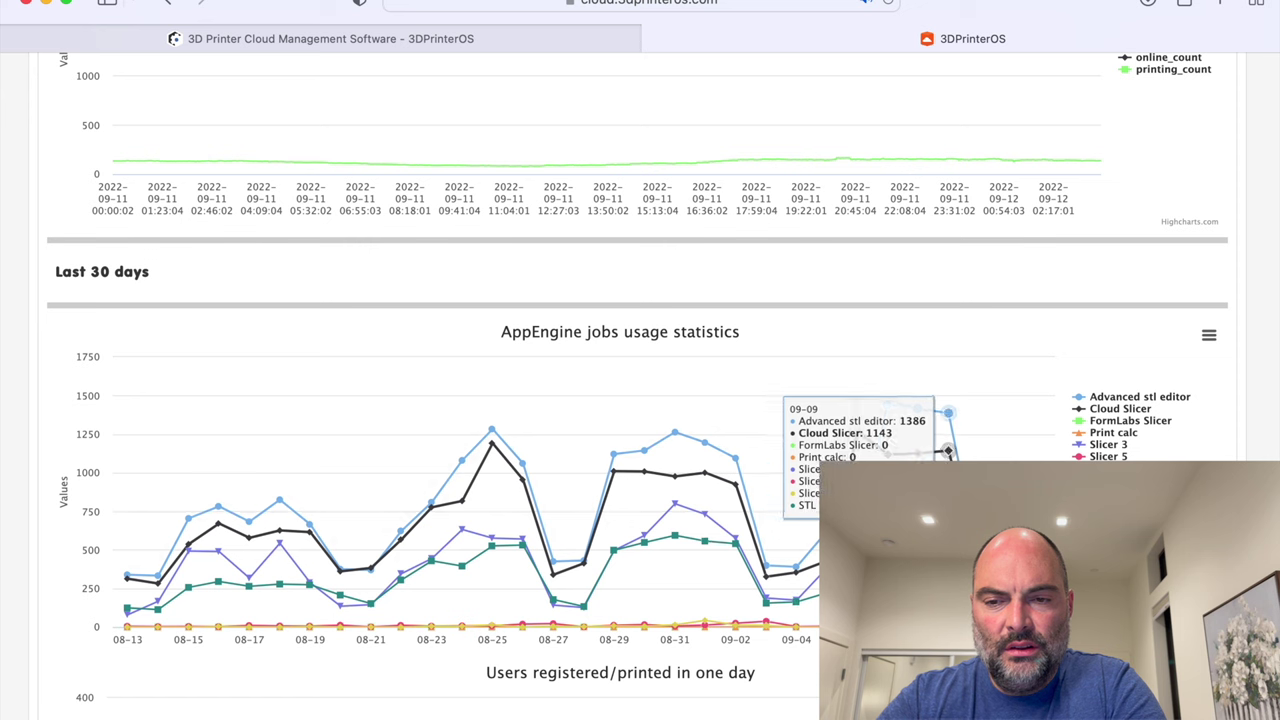
{"action": "scroll", "coordinate": [555, 388], "scroll_direction": "up", "scroll_amount": 3}
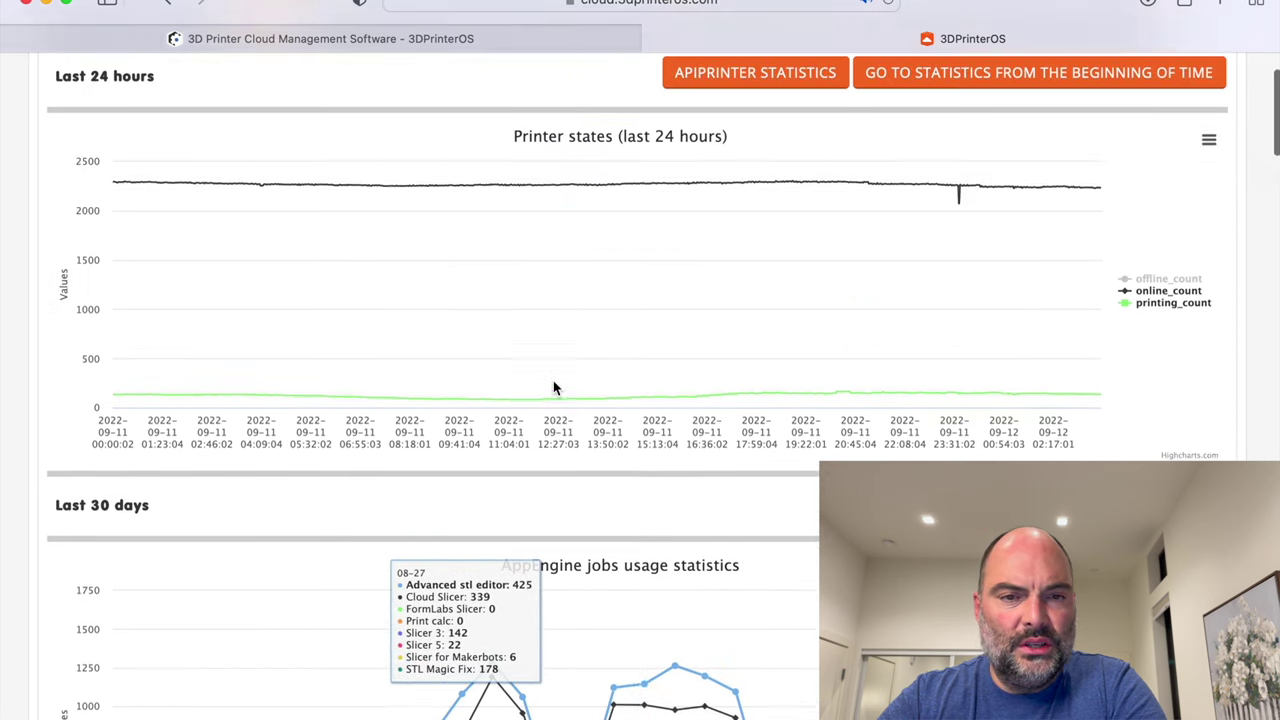
{"action": "scroll", "coordinate": [553, 388], "scroll_direction": "up", "scroll_amount": 2}
{"action": "mouse_move", "coordinate": [634, 376]}
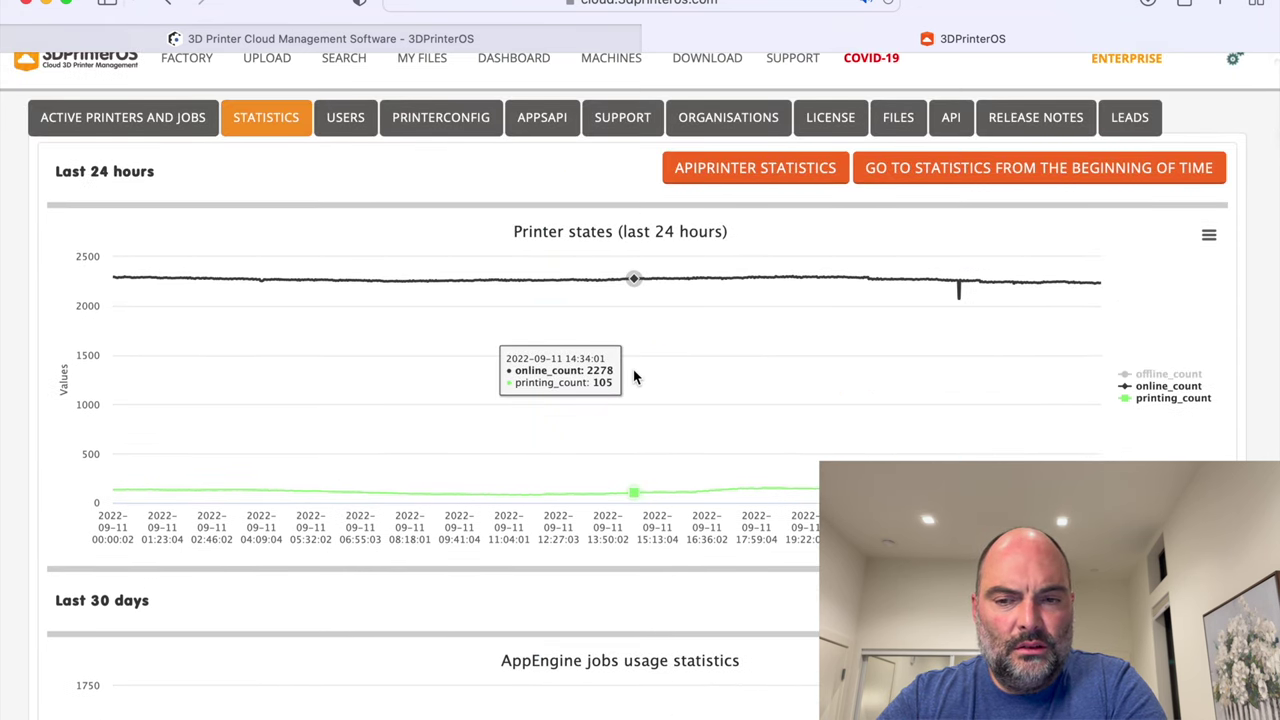
{"action": "scroll", "coordinate": [633, 377], "scroll_direction": "down", "scroll_amount": 10}
{"action": "mouse_move", "coordinate": [651, 483]}
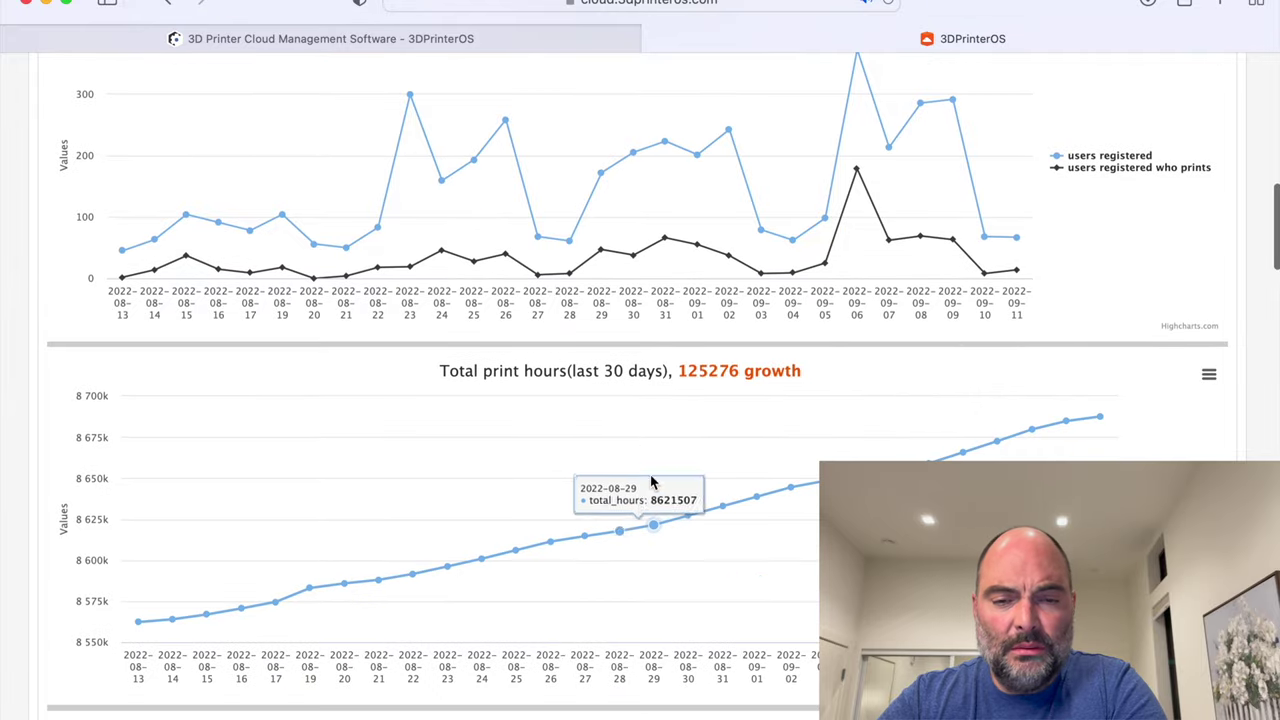
{"action": "scroll", "coordinate": [657, 508], "scroll_direction": "up", "scroll_amount": 10}
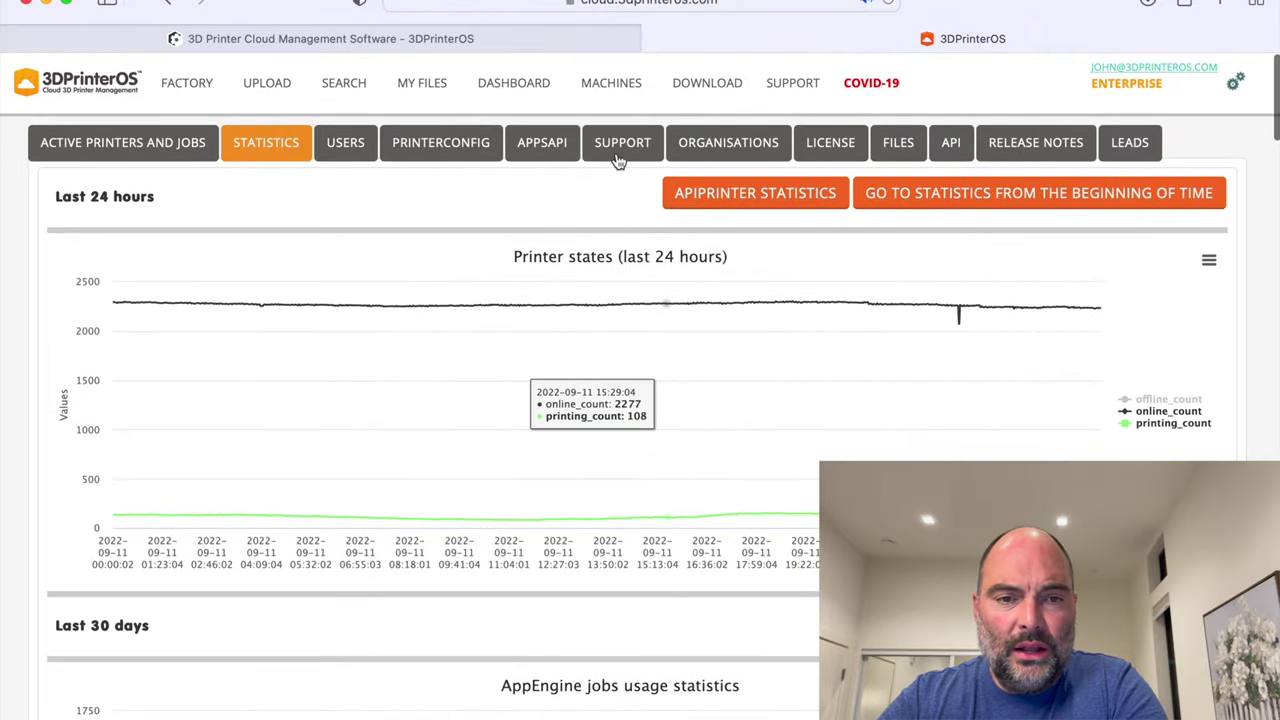
Review the admin Users info report and PrinterConfig printer-type list, then return to Activity.
{"action": "left_click", "coordinate": [340, 146]}
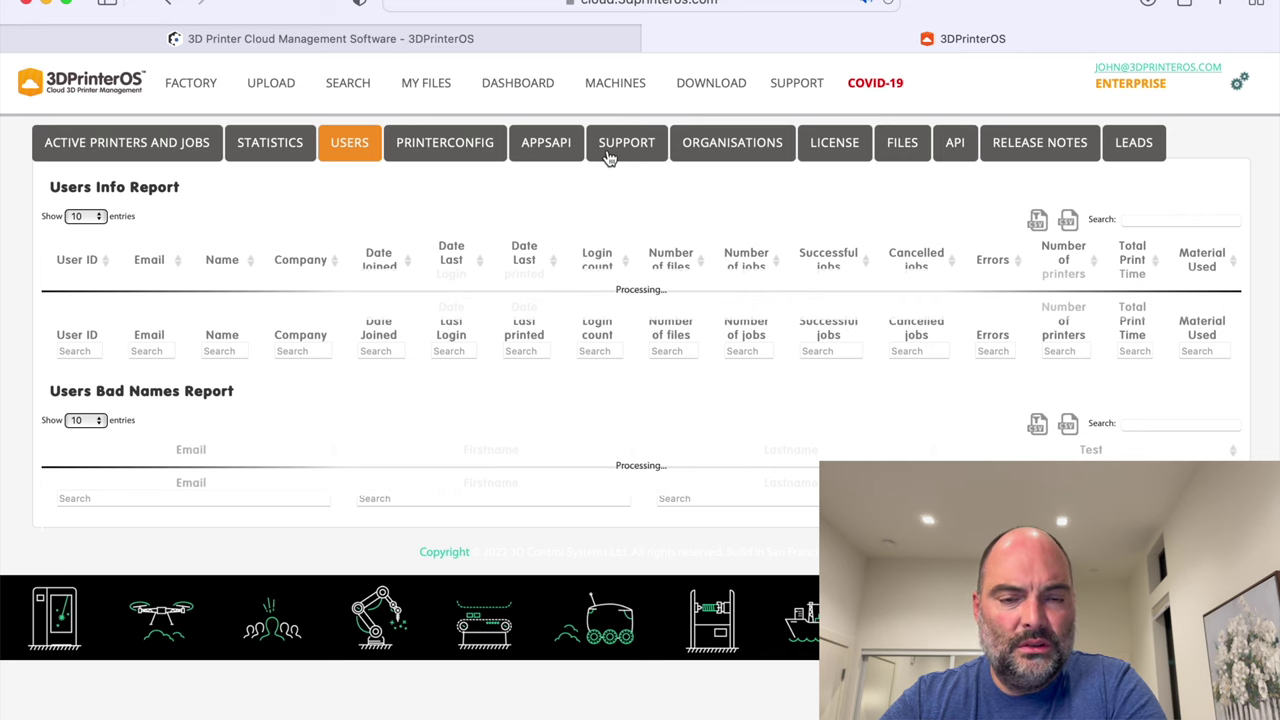
{"action": "left_click", "coordinate": [452, 141]}
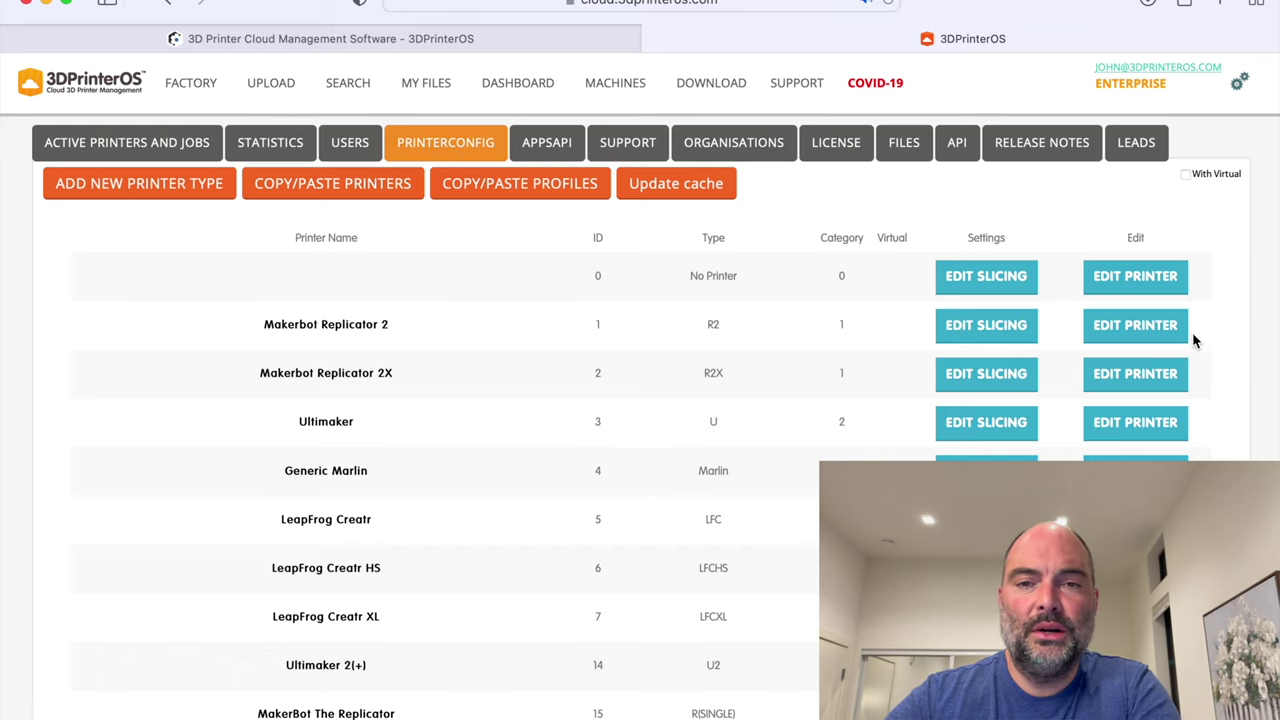
{"action": "left_click", "coordinate": [532, 88]}
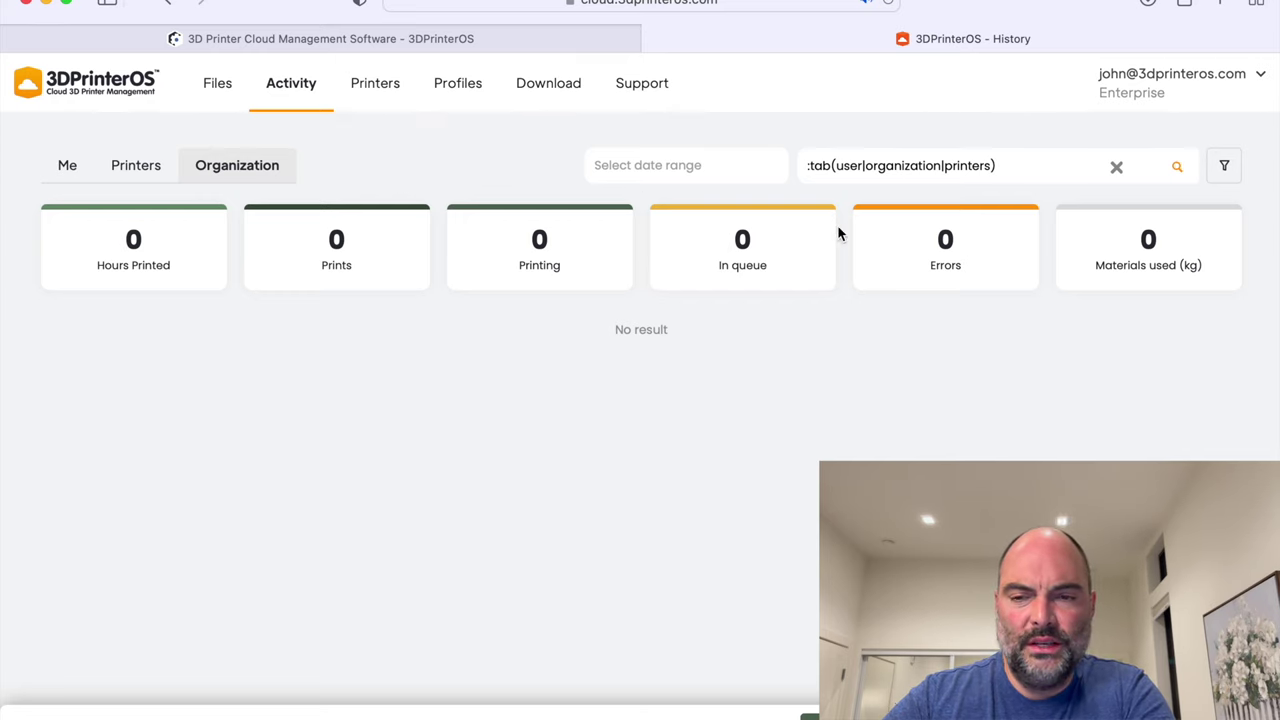
Go to the Download page offering the Cloud Client 7.9.0 BETA installers.
{"action": "left_click", "coordinate": [552, 92]}
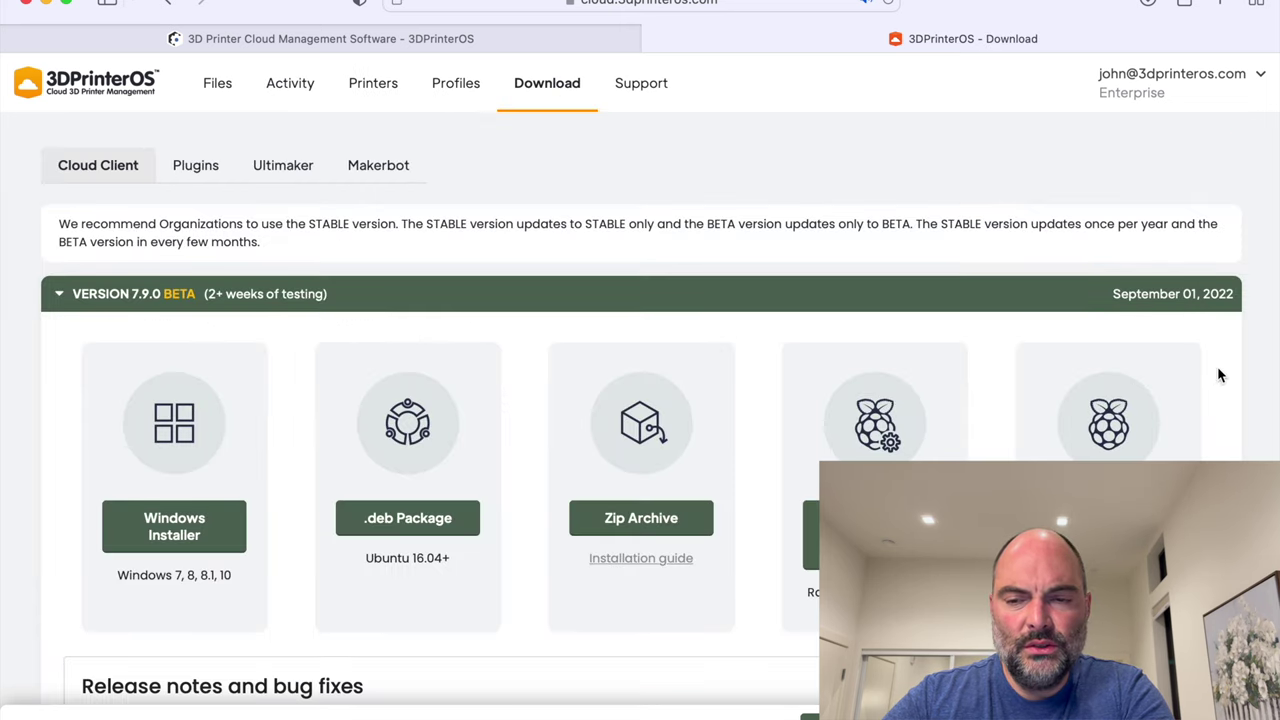
Scroll through the Cloud Client 7.9.0 BETA builds for Windows, .deb, Zip Archive and Raspberry Pi.
{"action": "scroll", "coordinate": [1243, 379], "scroll_direction": "down", "scroll_amount": 1}
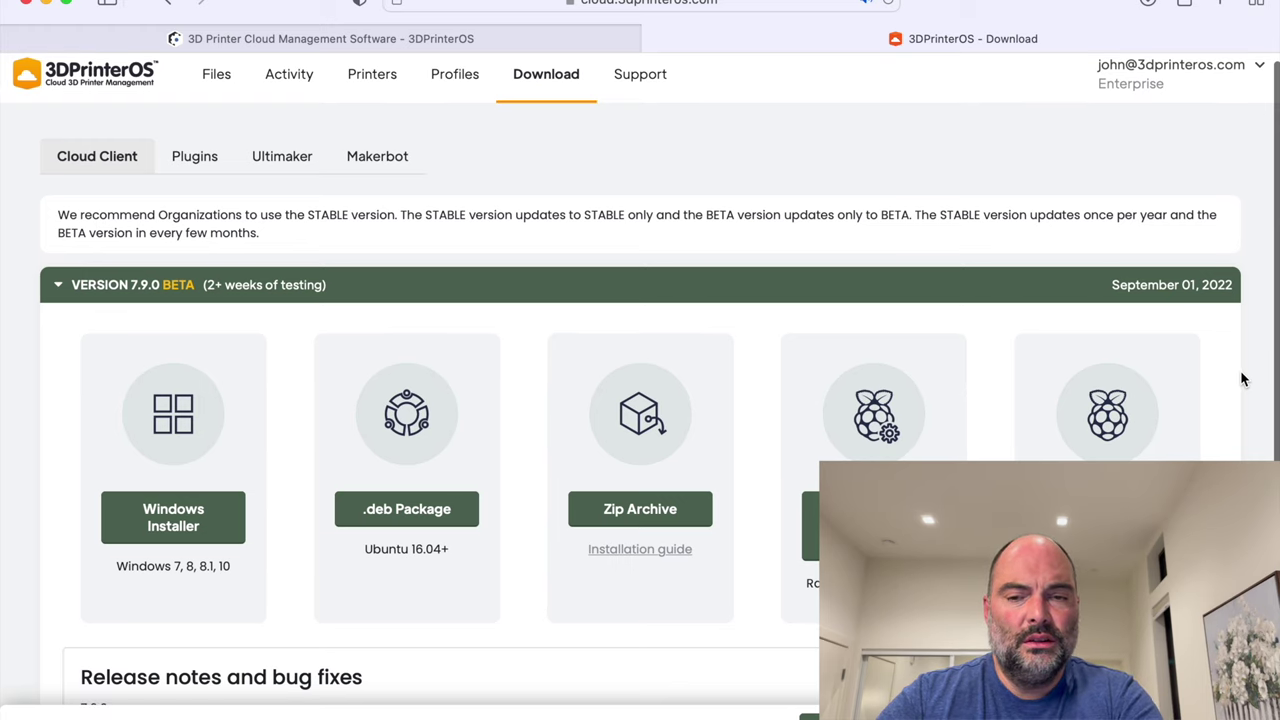
{"action": "scroll", "coordinate": [1243, 379], "scroll_direction": "down", "scroll_amount": 1}
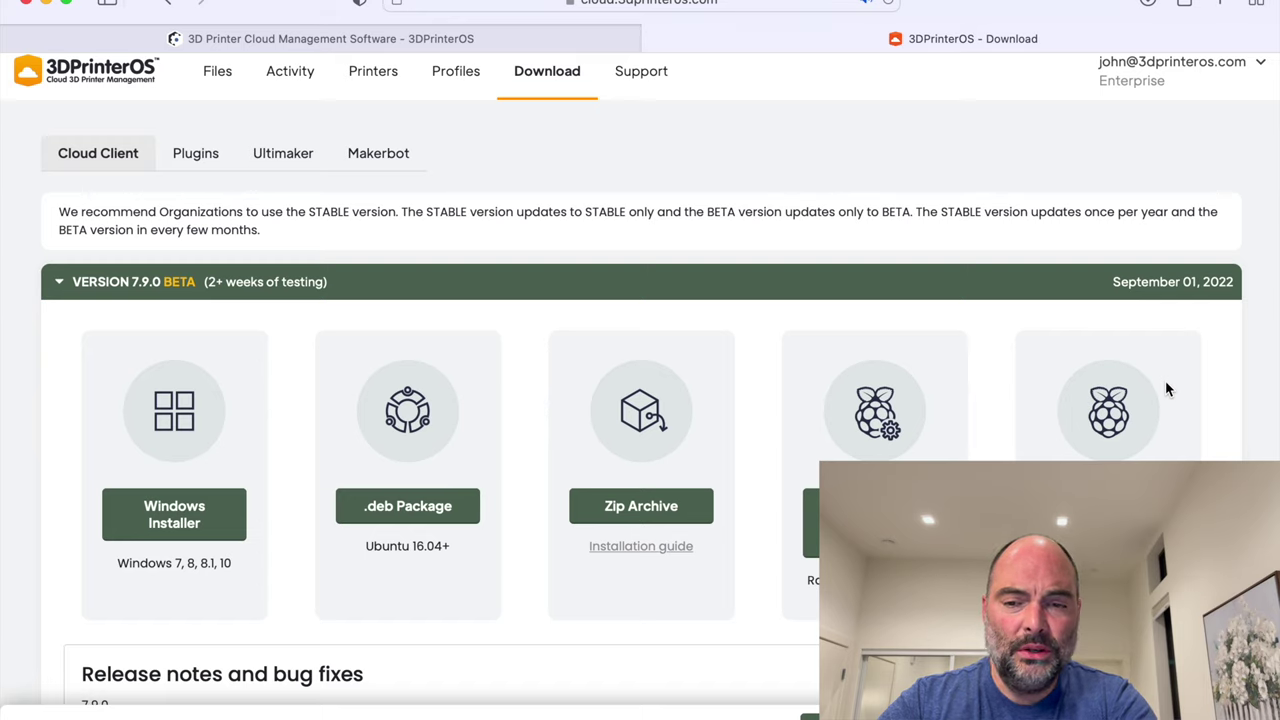
{"action": "left_click", "coordinate": [282, 166]}
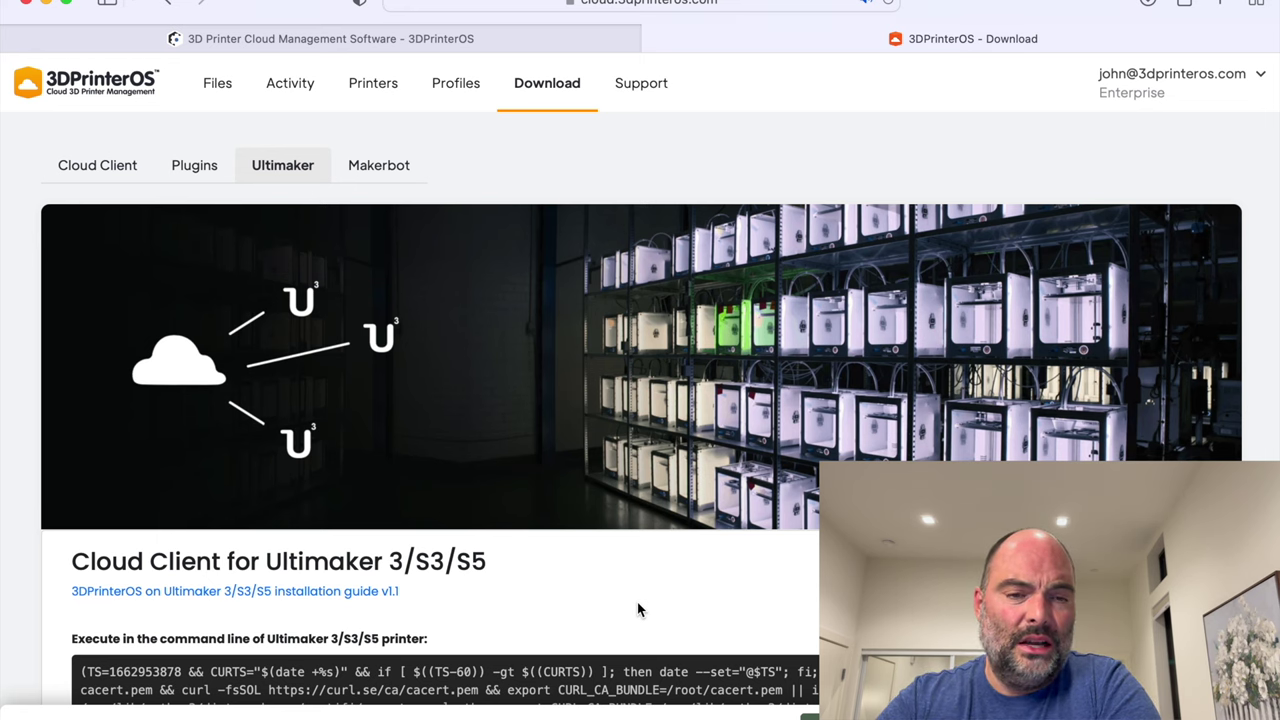
{"action": "left_click", "coordinate": [383, 168]}
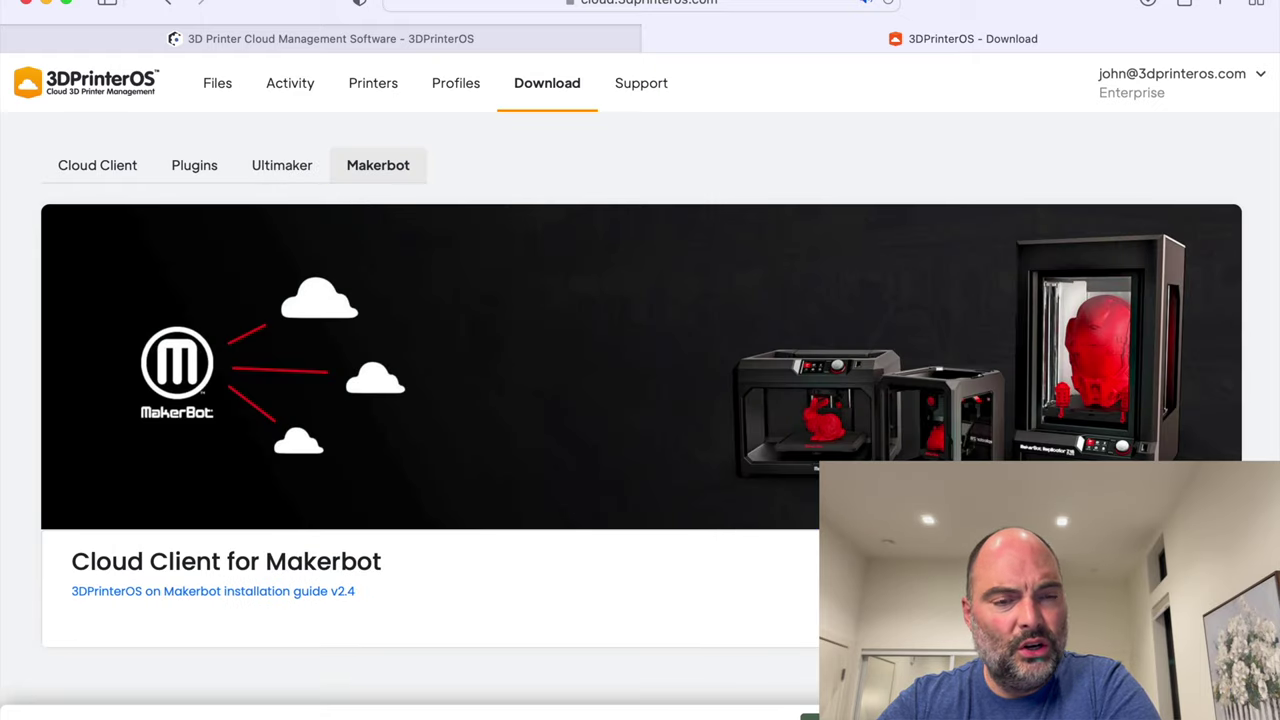
{"action": "left_click", "coordinate": [309, 174]}
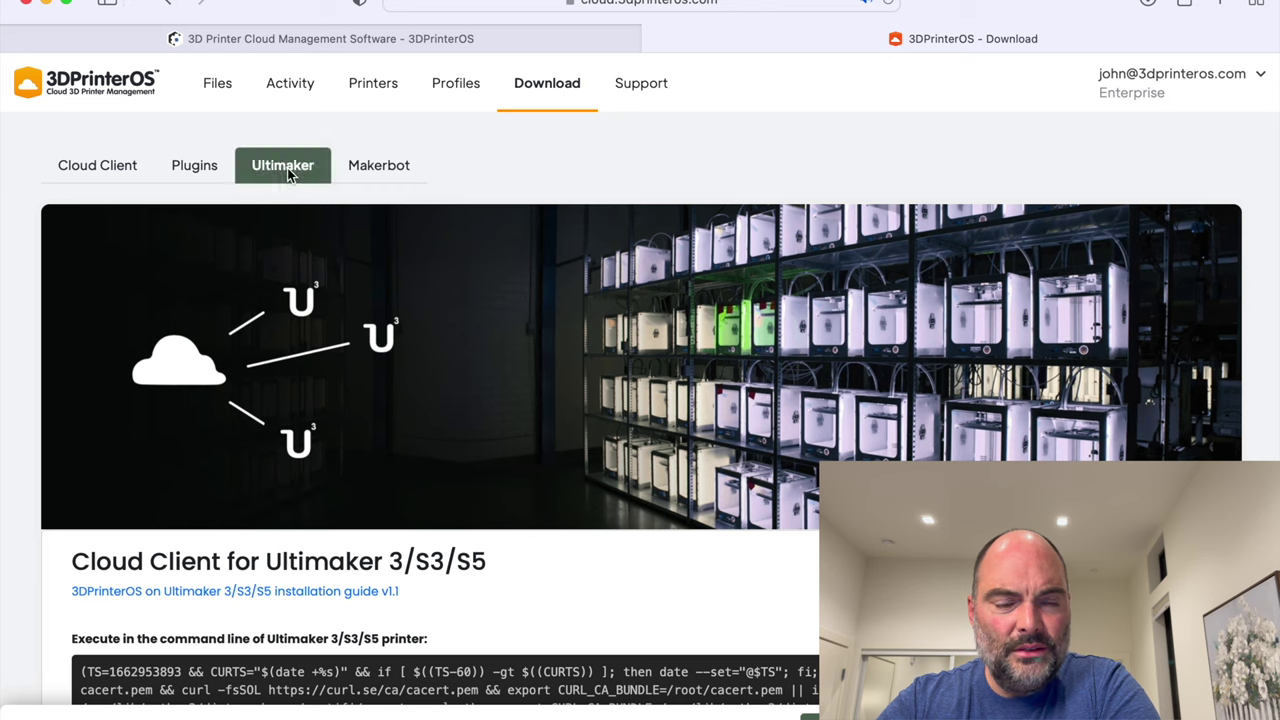
{"action": "left_click", "coordinate": [131, 175]}
{"action": "scroll", "coordinate": [663, 330], "scroll_direction": "down", "scroll_amount": 5}
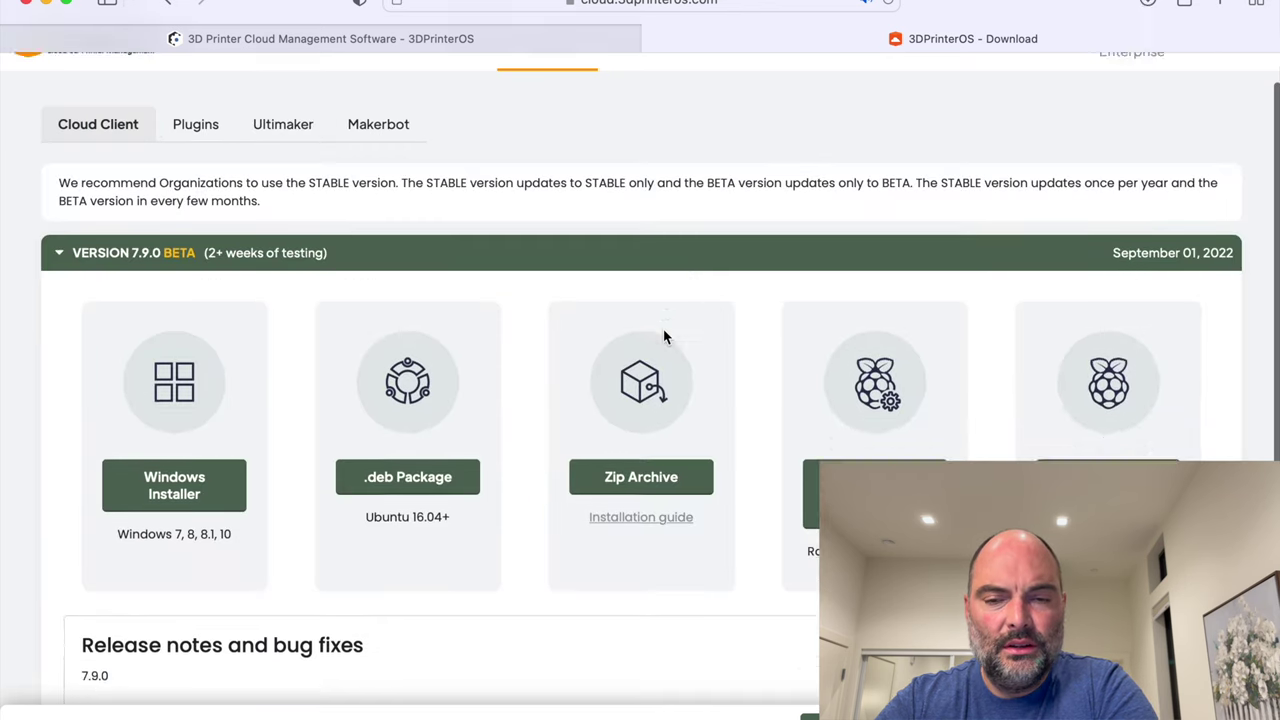
{"action": "scroll", "coordinate": [663, 330], "scroll_direction": "up", "scroll_amount": 5}
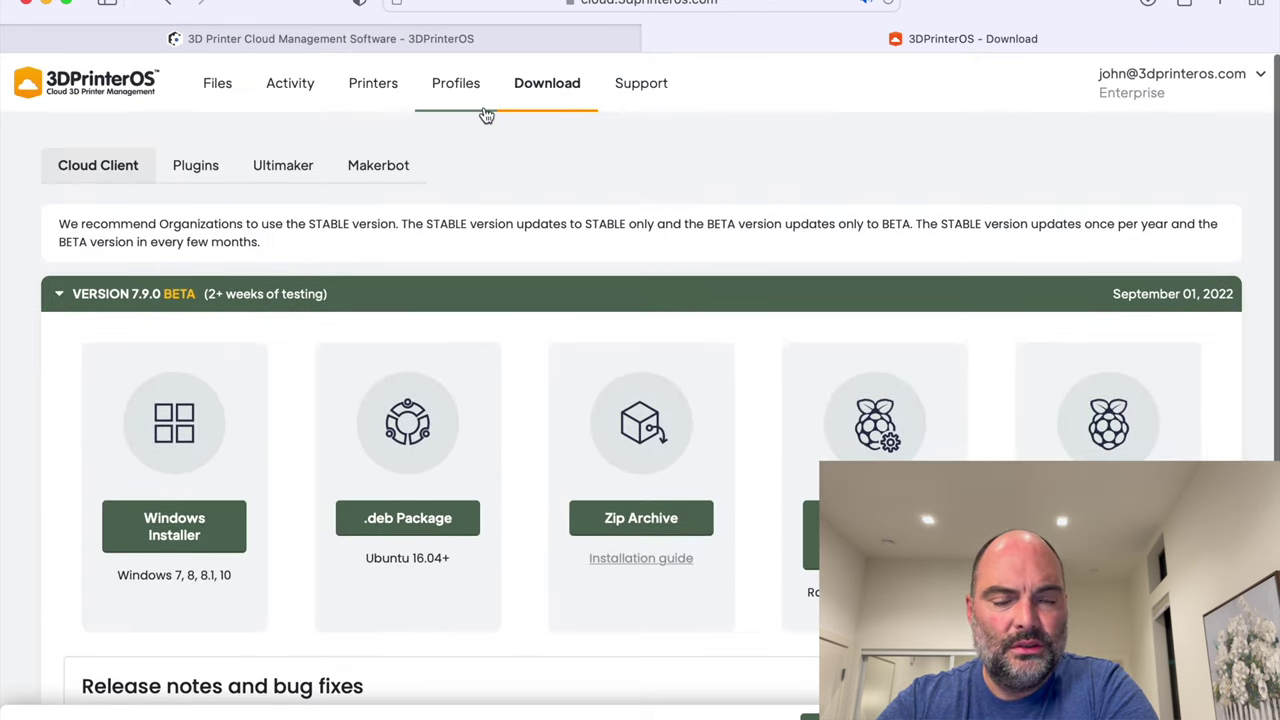
View the print profiles list, then switch to the Organization admin area.
{"action": "left_click", "coordinate": [463, 88]}
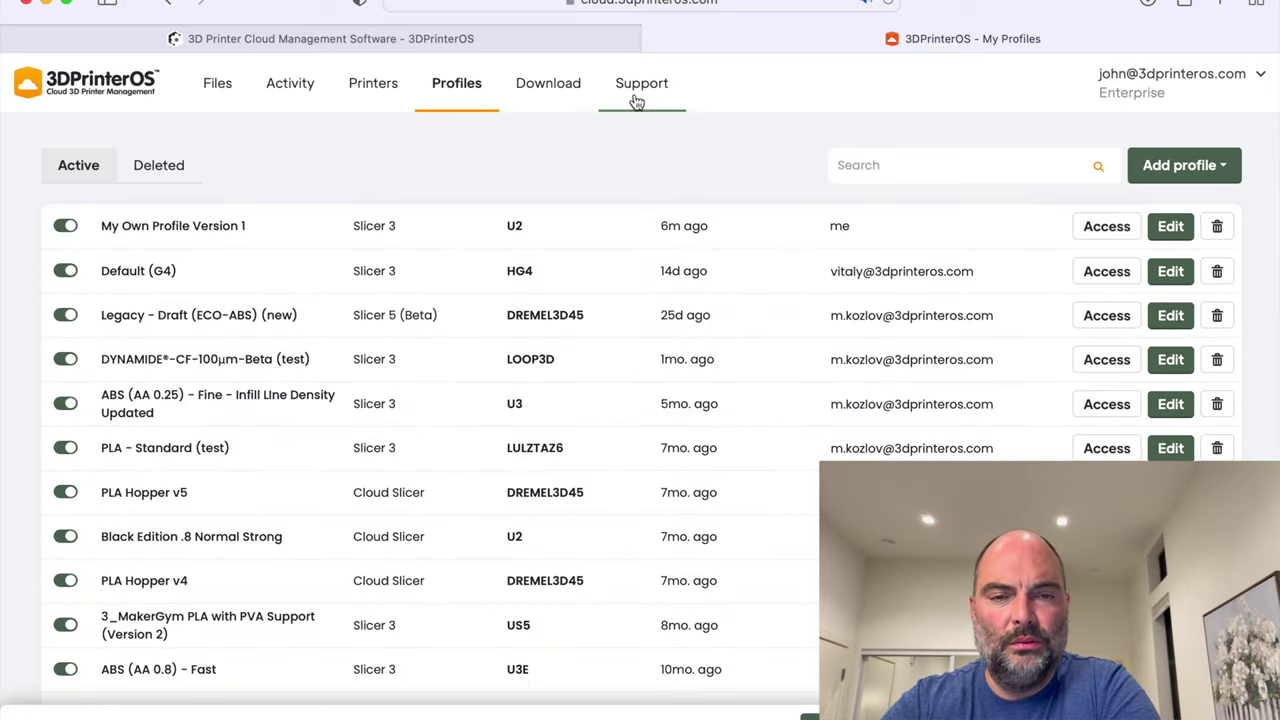
{"action": "left_click", "coordinate": [1252, 94]}
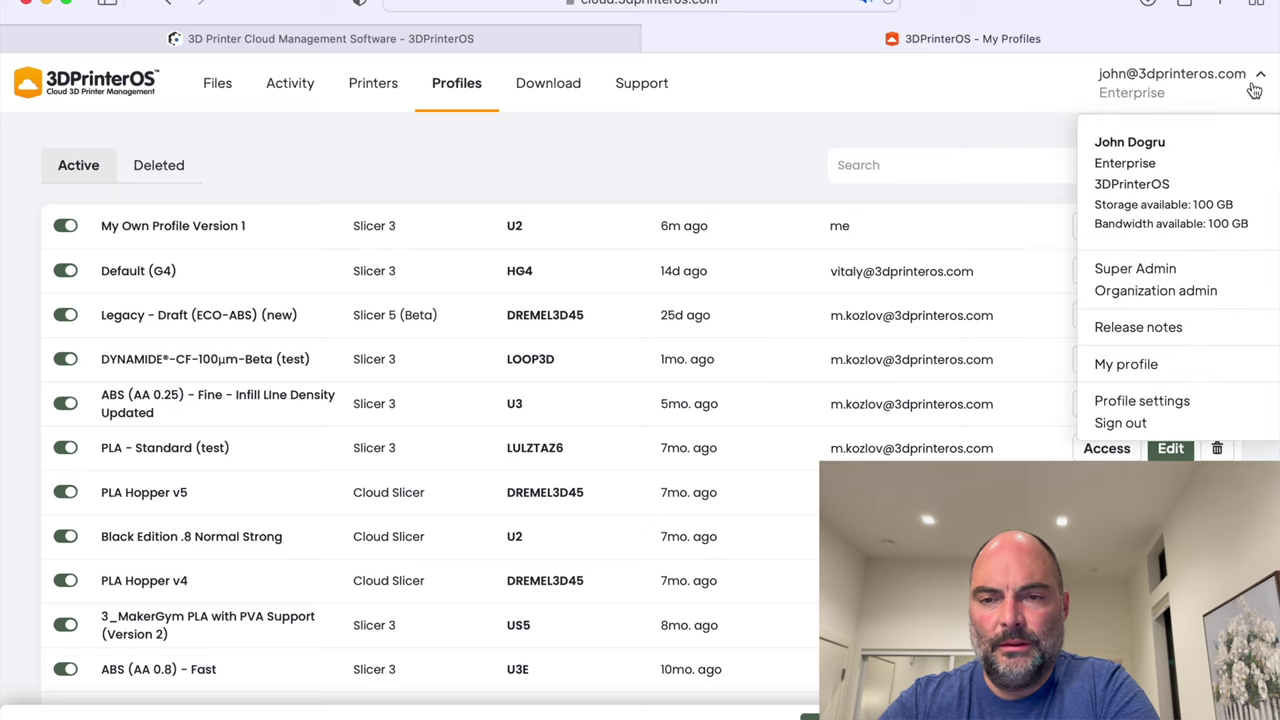
{"action": "left_click", "coordinate": [1166, 289]}
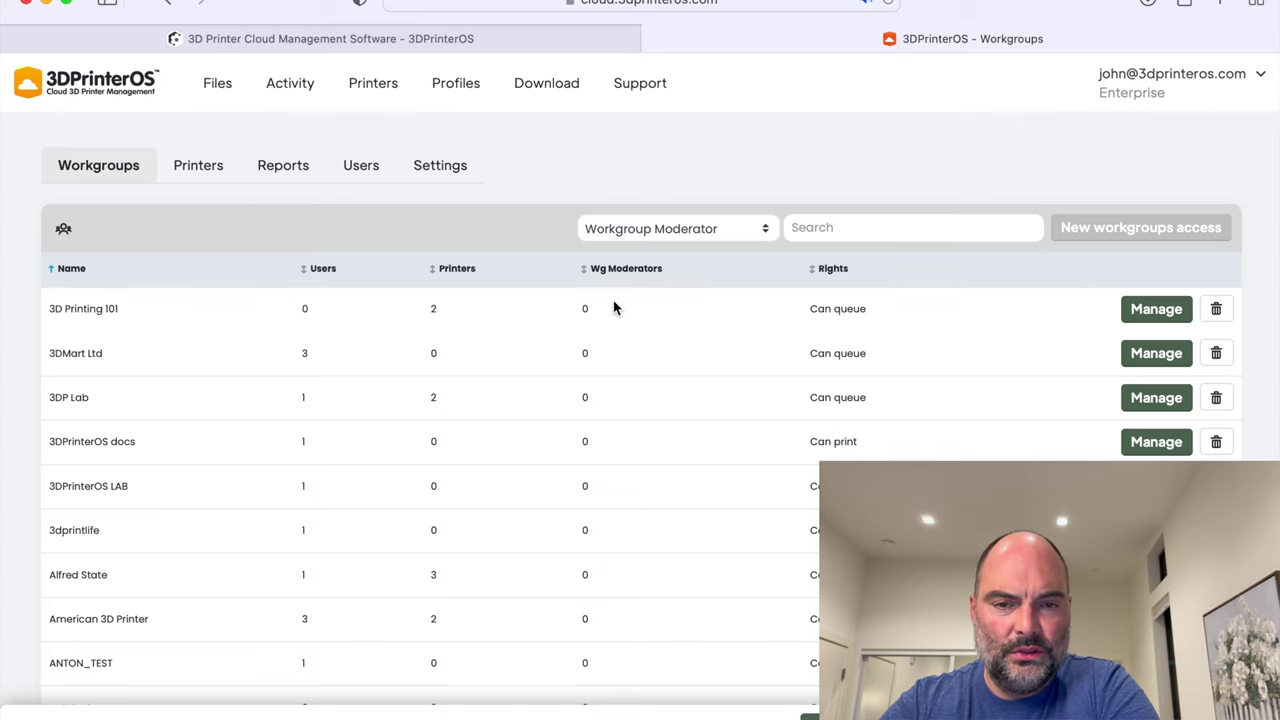
Inspect and close the 3D Printing 101 workgroup details, then go to Reports.
{"action": "scroll", "coordinate": [656, 329], "scroll_direction": "down", "scroll_amount": 1}
{"action": "scroll", "coordinate": [549, 394], "scroll_direction": "down", "scroll_amount": 3}
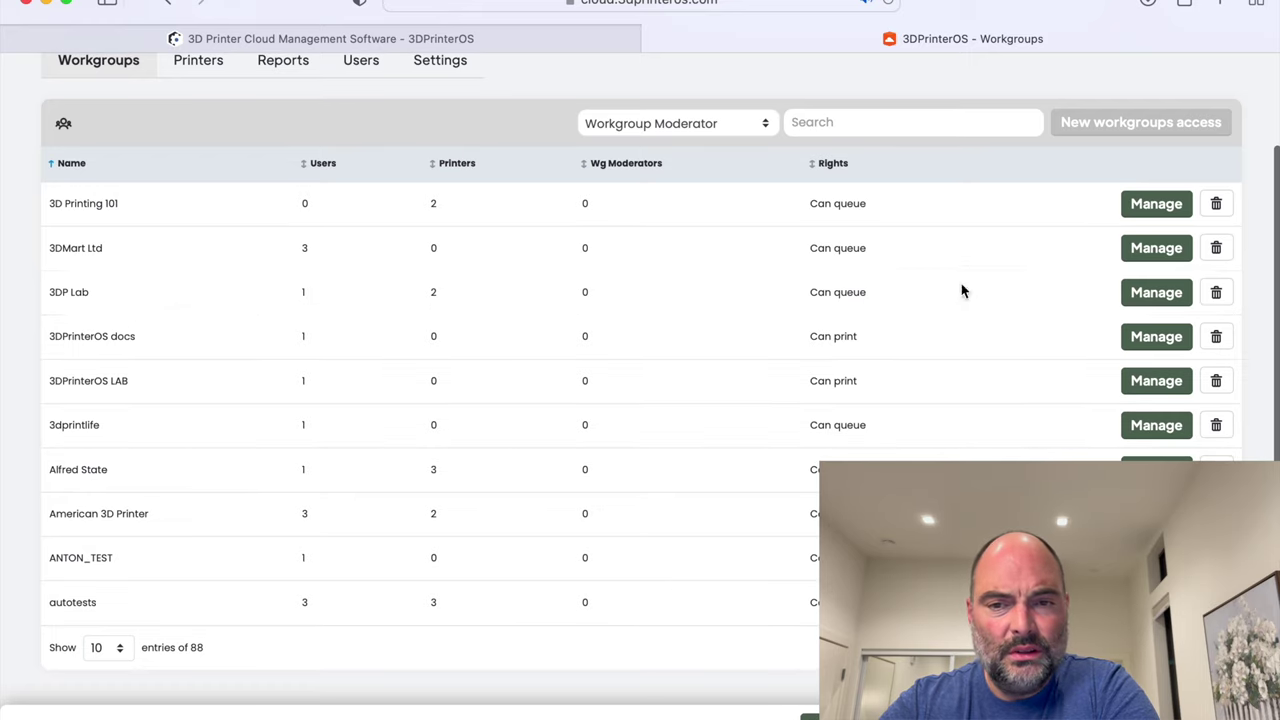
{"action": "left_click", "coordinate": [1156, 204]}
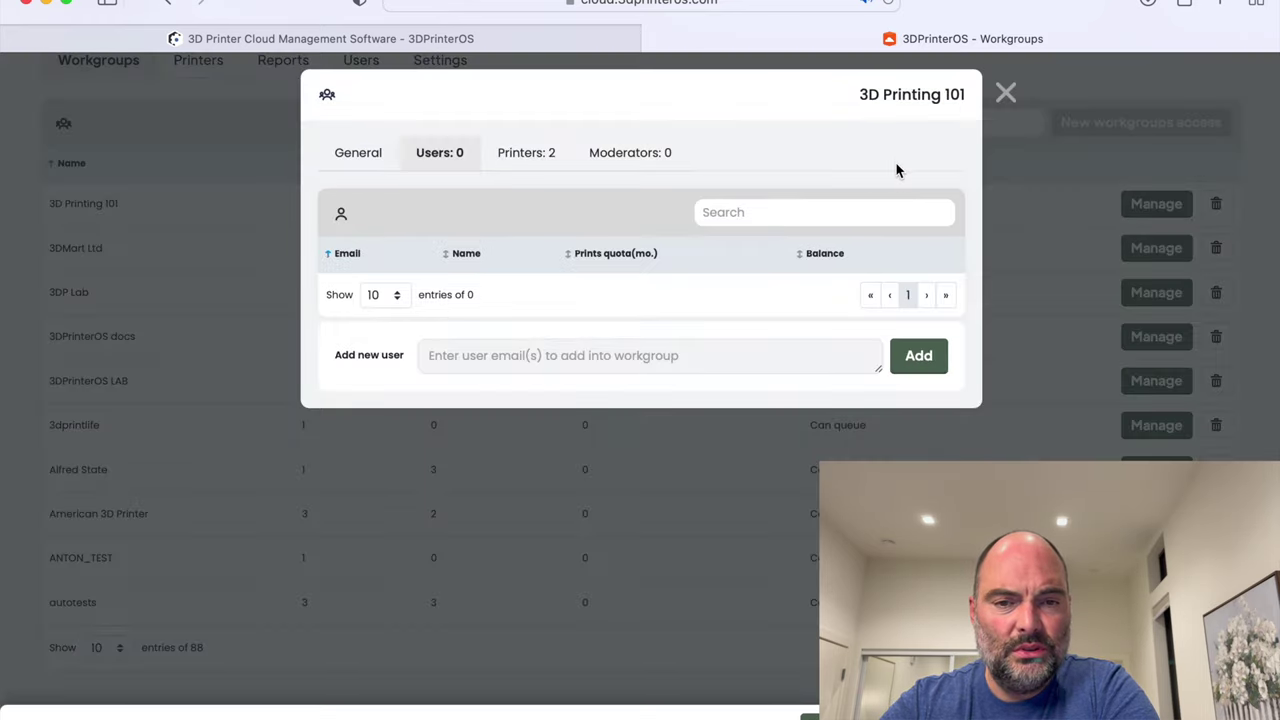
{"action": "left_click", "coordinate": [1005, 92]}
{"action": "scroll", "coordinate": [600, 115], "scroll_direction": "up", "scroll_amount": 3}
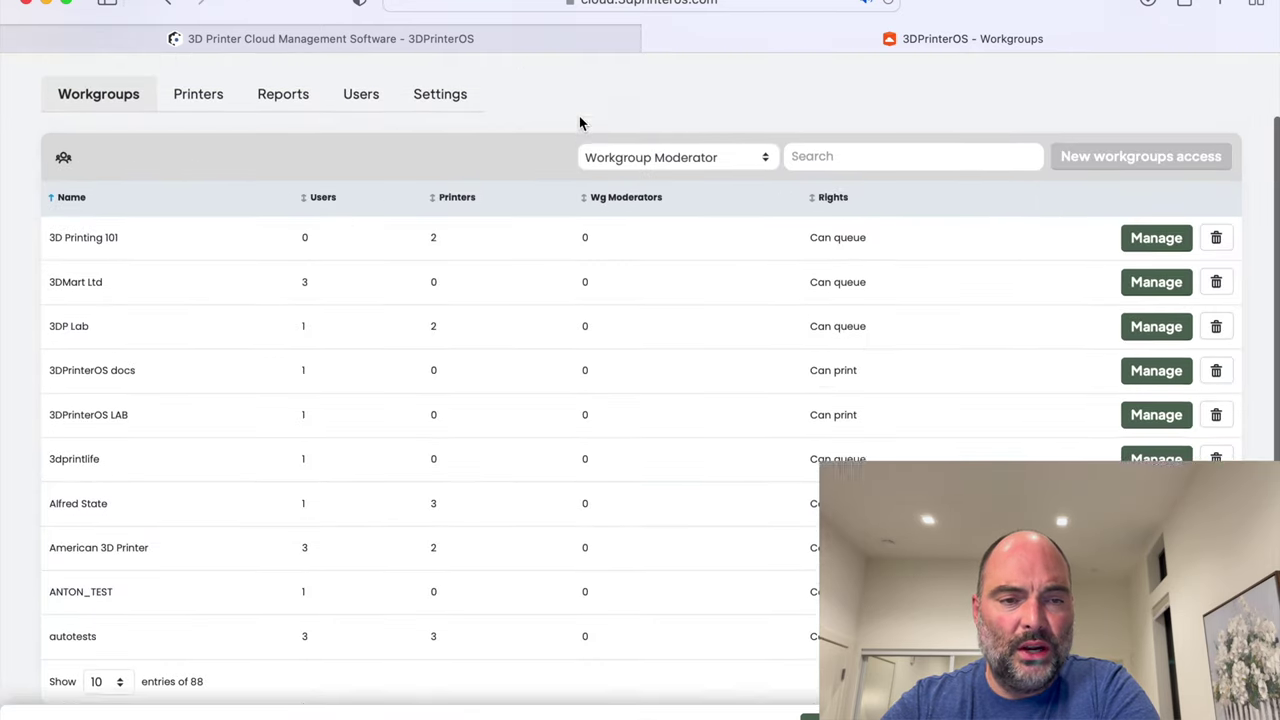
{"action": "left_click", "coordinate": [280, 166]}
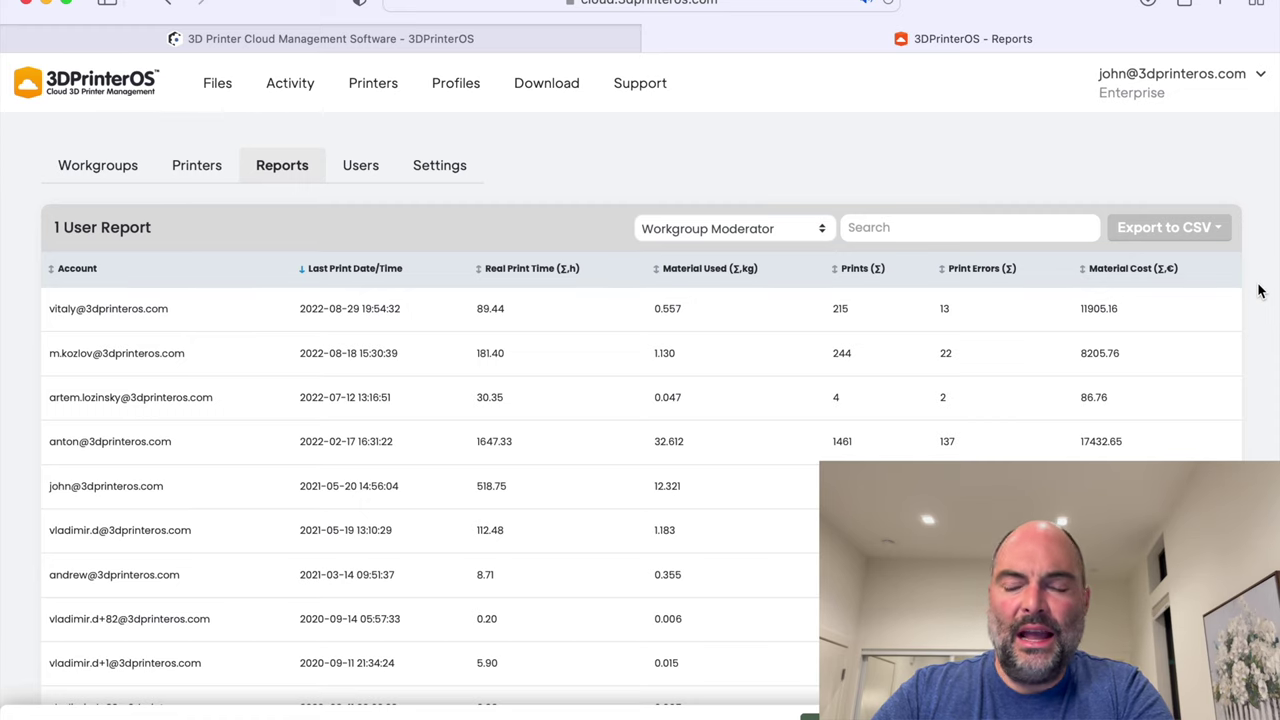
Scroll through the per-account User Report, then open the organization's Users list.
{"action": "scroll", "coordinate": [1260, 290], "scroll_direction": "down", "scroll_amount": 2}
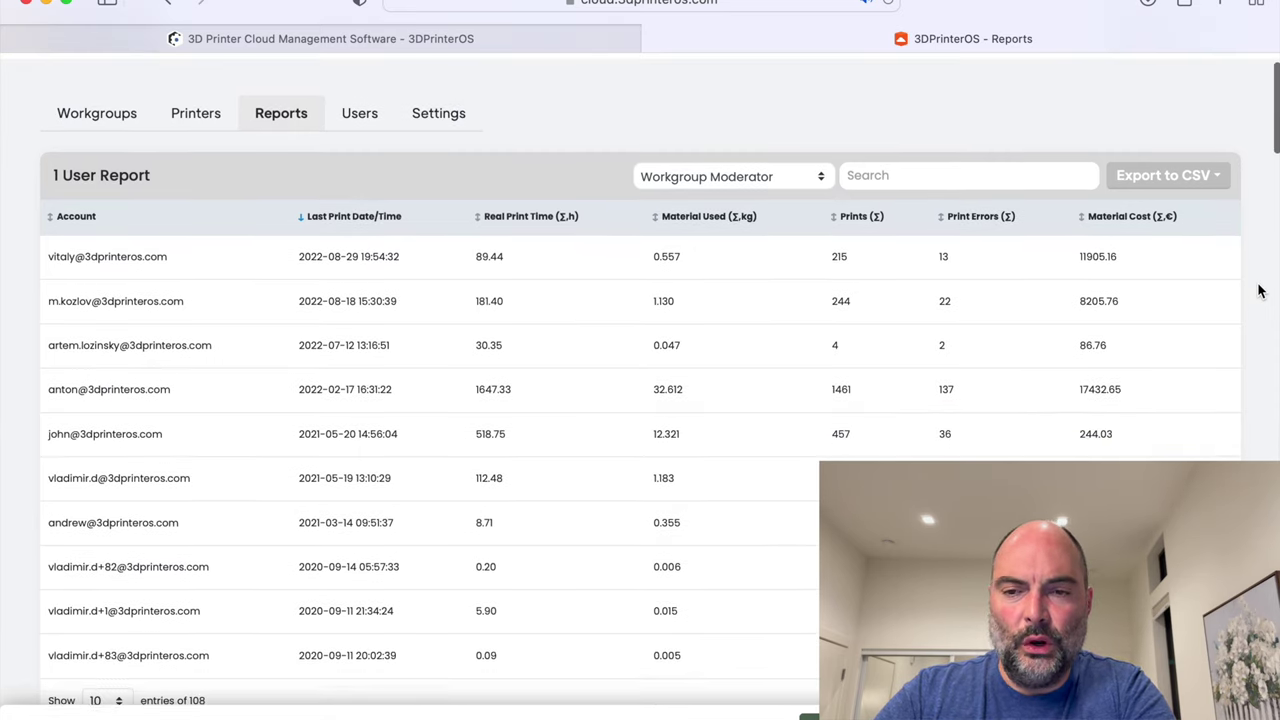
{"action": "scroll", "coordinate": [1260, 290], "scroll_direction": "up", "scroll_amount": 1}
{"action": "scroll", "coordinate": [1260, 290], "scroll_direction": "up", "scroll_amount": 1}
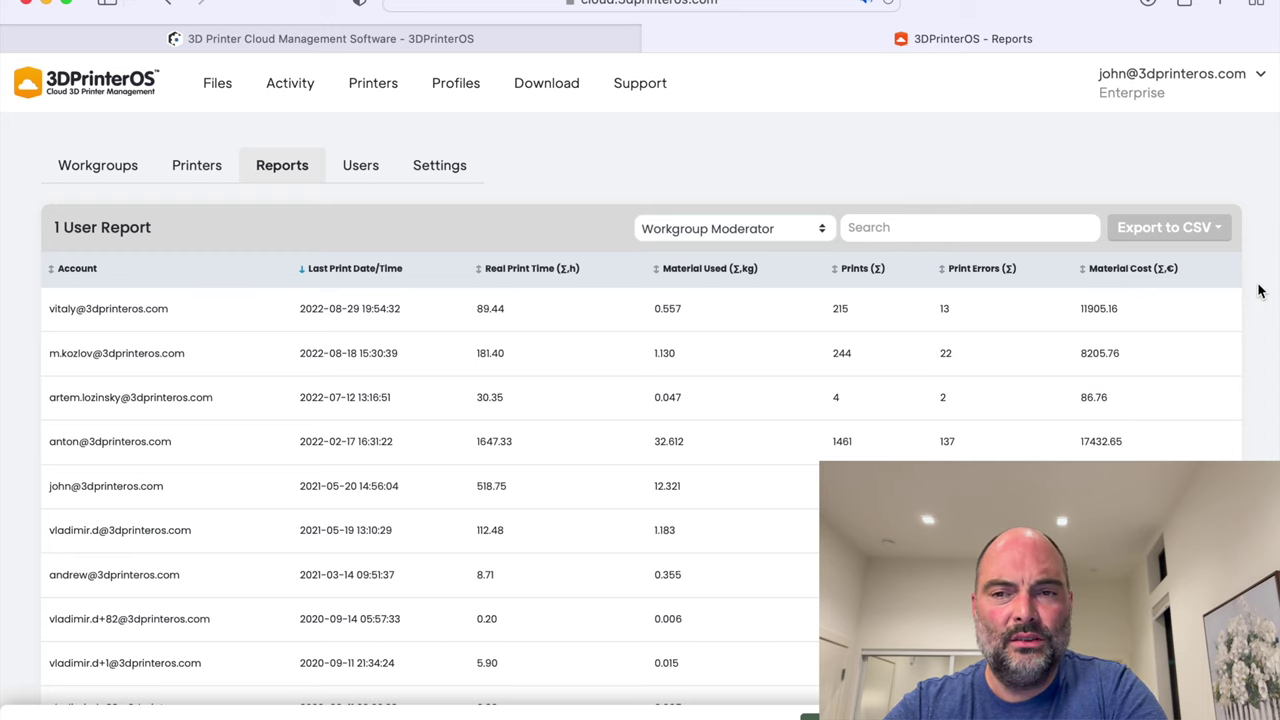
{"action": "left_click", "coordinate": [366, 164]}
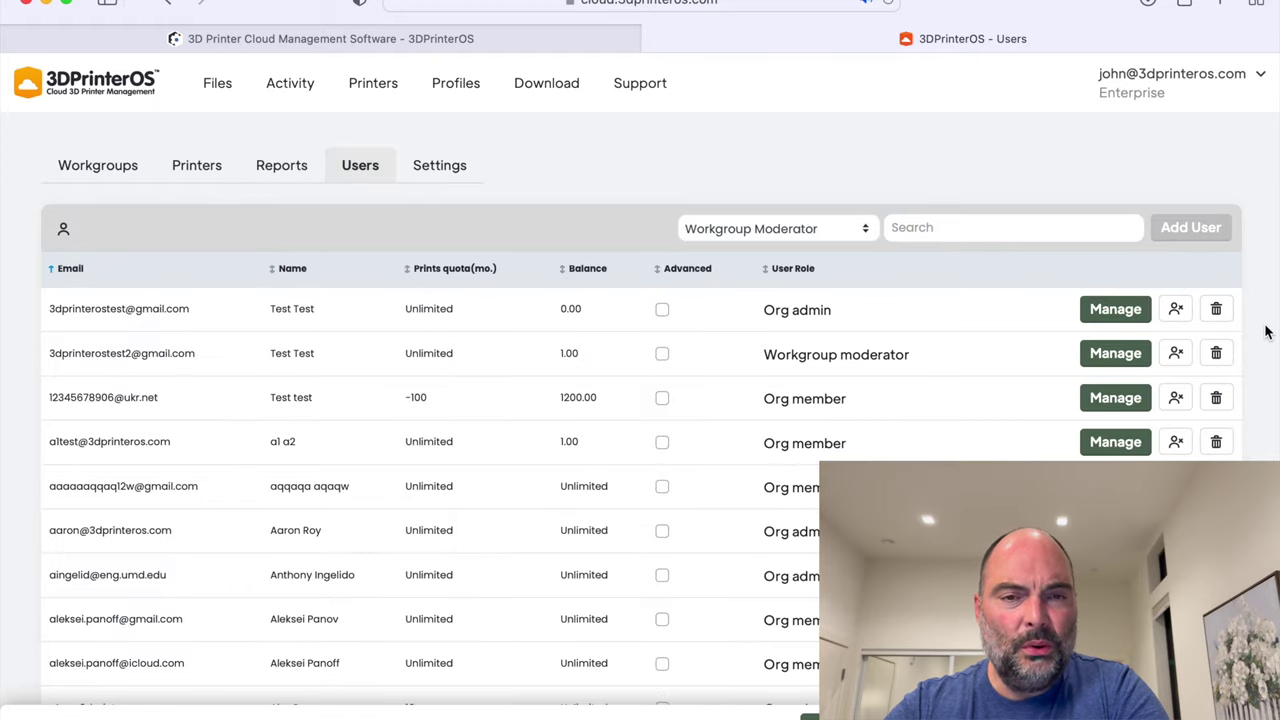